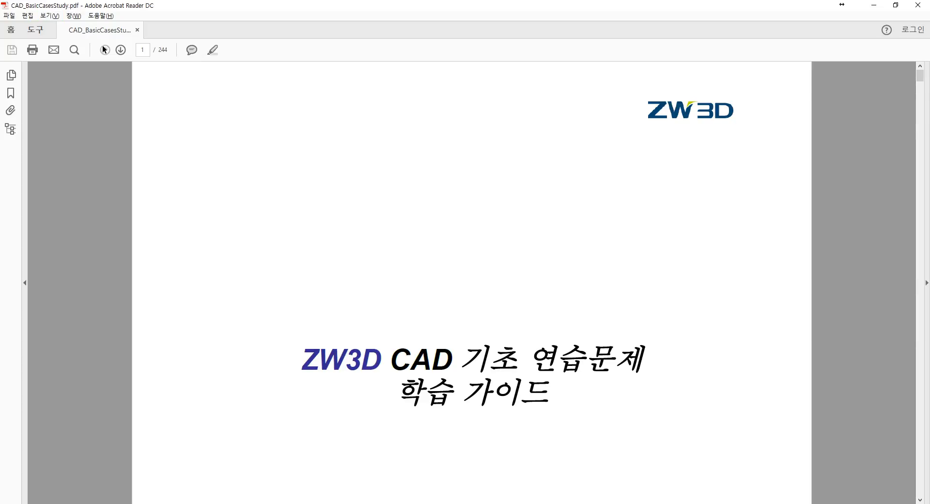
Exit the English trial version of ZW3D, reveal the desktop and launch ZW3D 2017 Kor (x64)
click(376, 503)
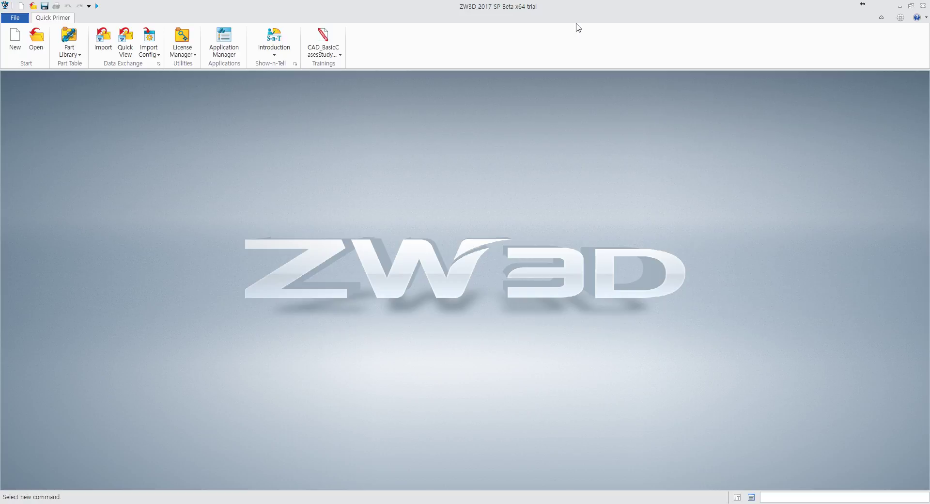
click(923, 6)
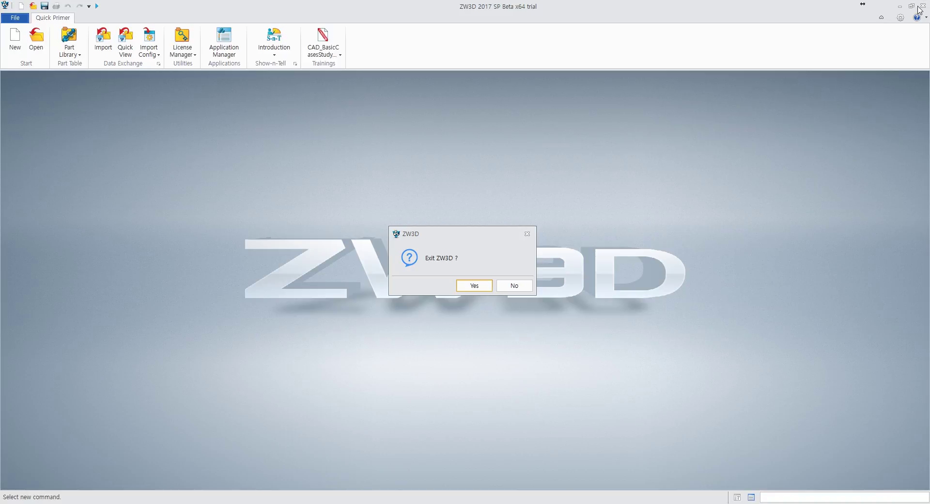
click(474, 286)
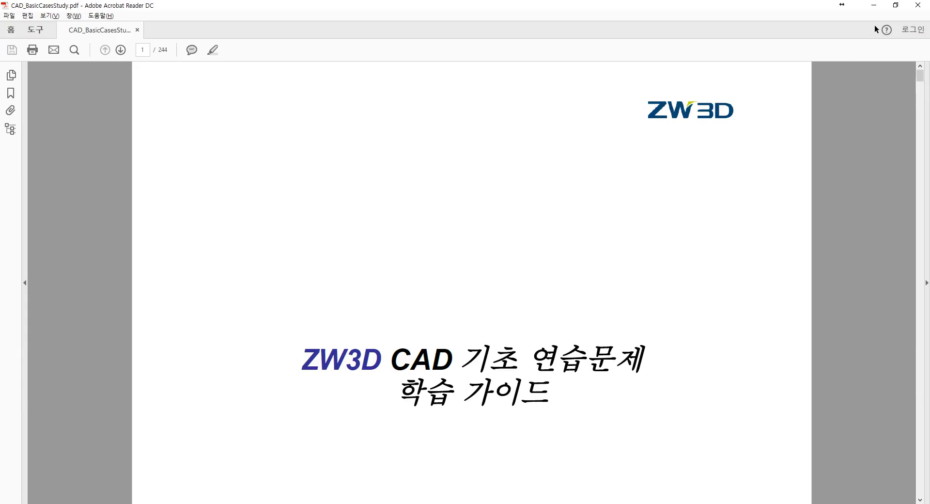
click(873, 6)
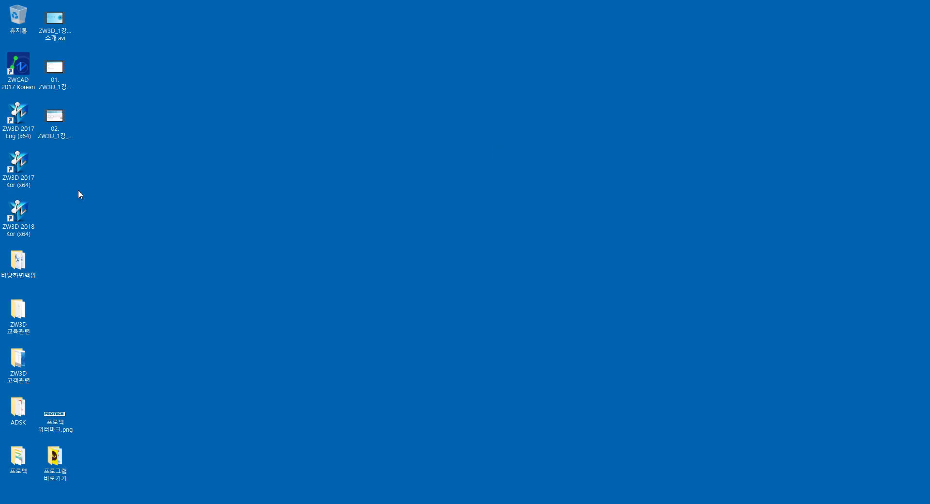
double_click(19, 177)
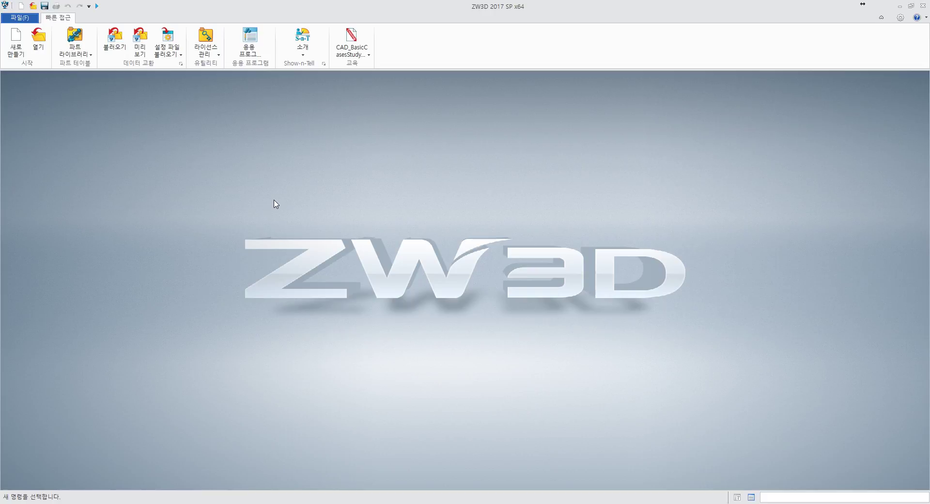
click(349, 54)
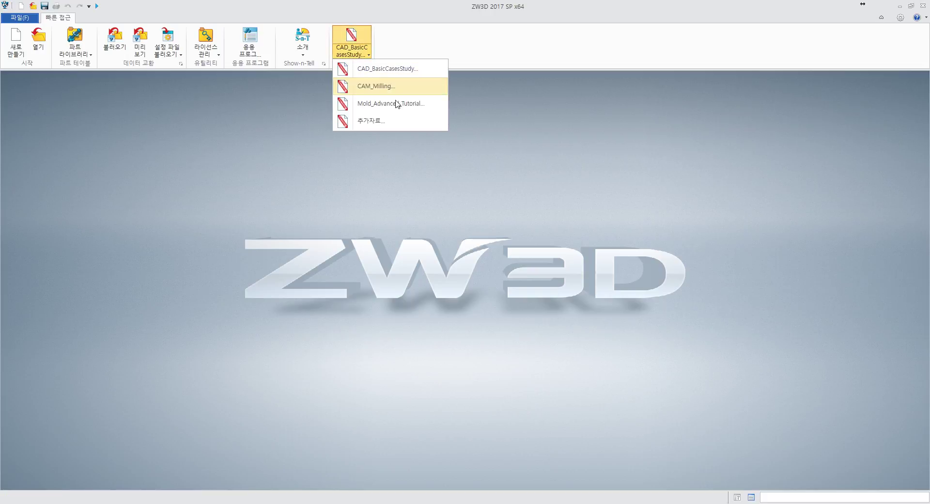
click(398, 122)
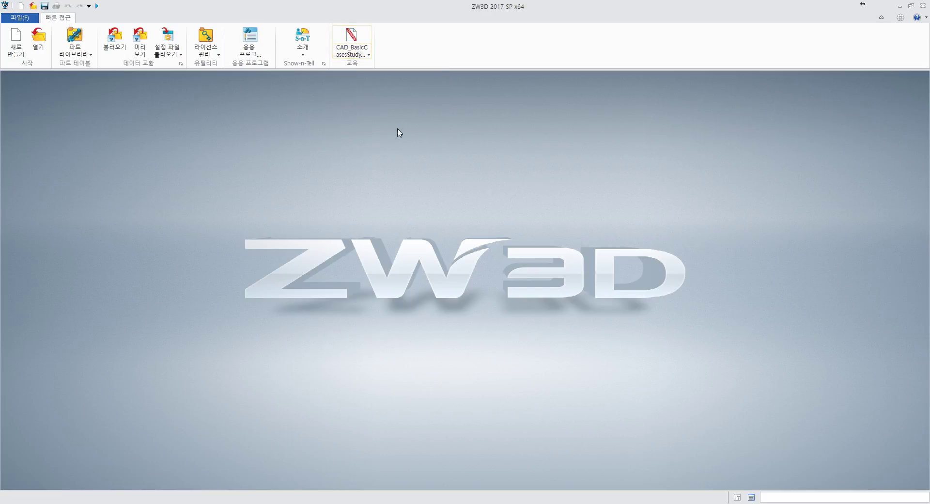
click(358, 56)
click(328, 91)
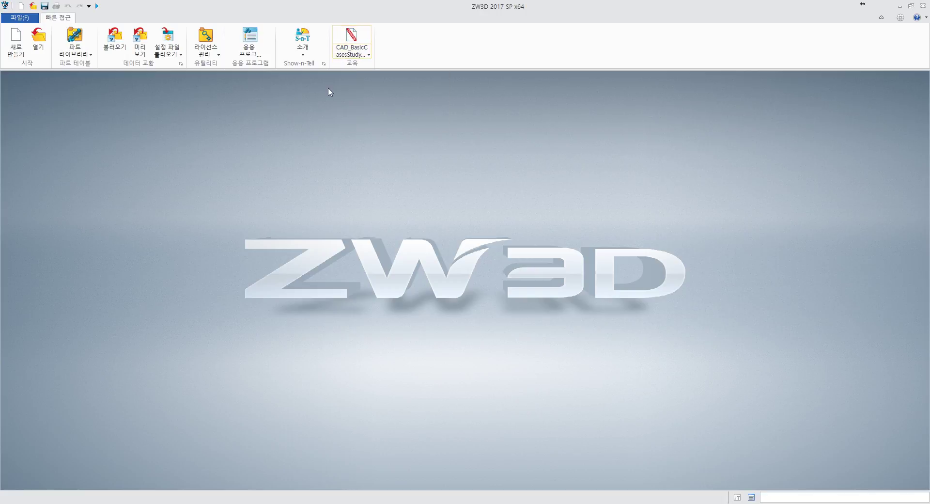
Browse the additional training materials (추가자료) and open CAD_BasicCasesStudy.pdf from the pdf folder
click(358, 56)
click(377, 122)
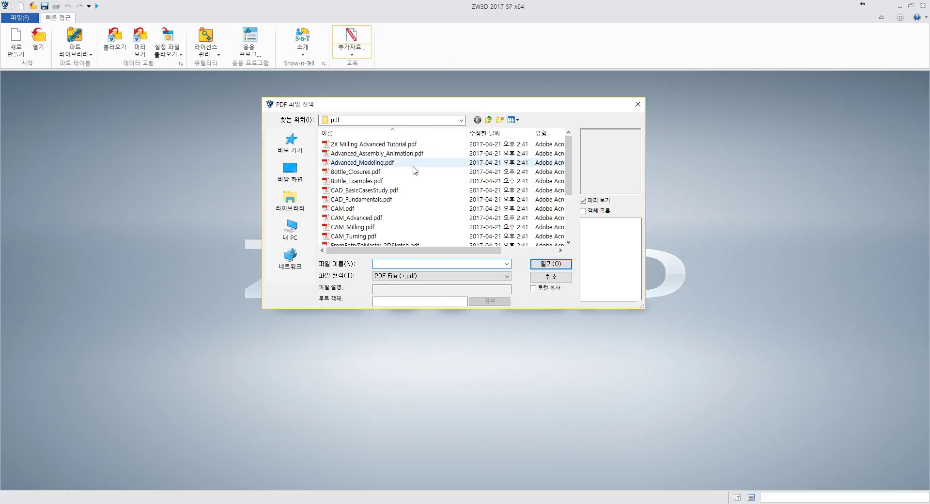
scroll(413, 170, down, 3)
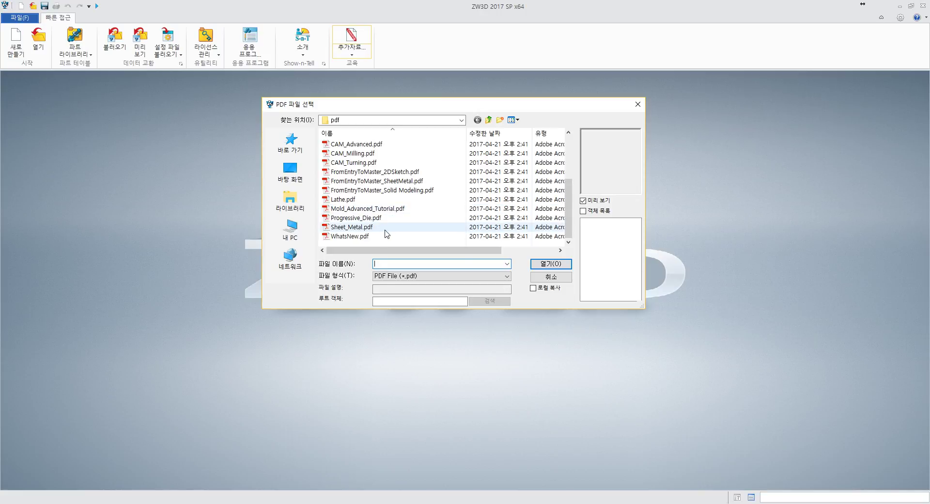
scroll(386, 234, up, 3)
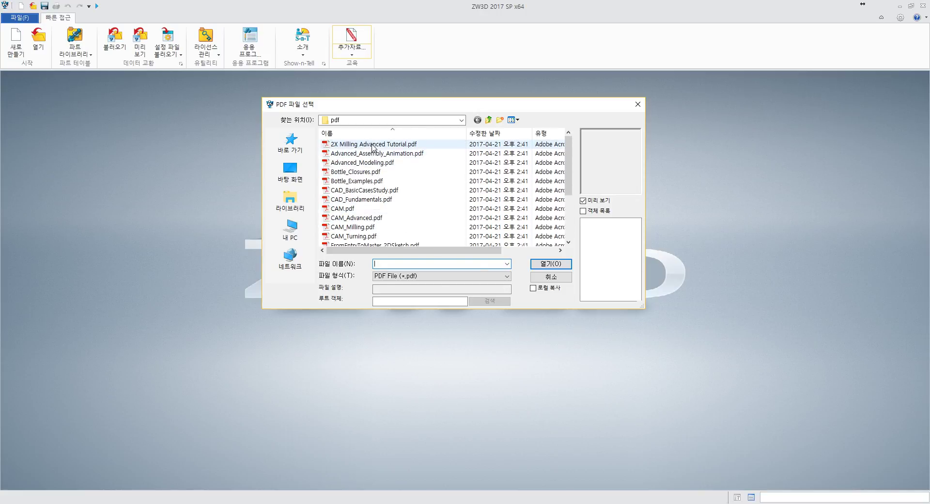
click(372, 192)
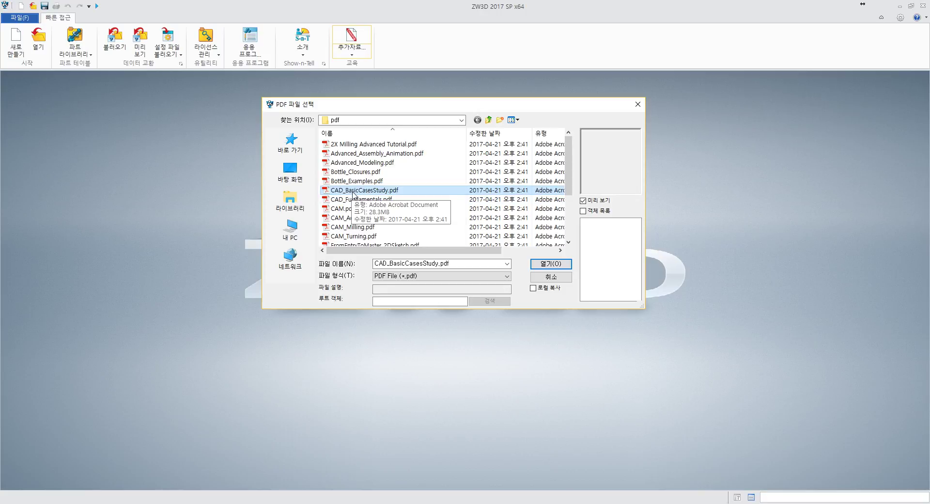
double_click(351, 190)
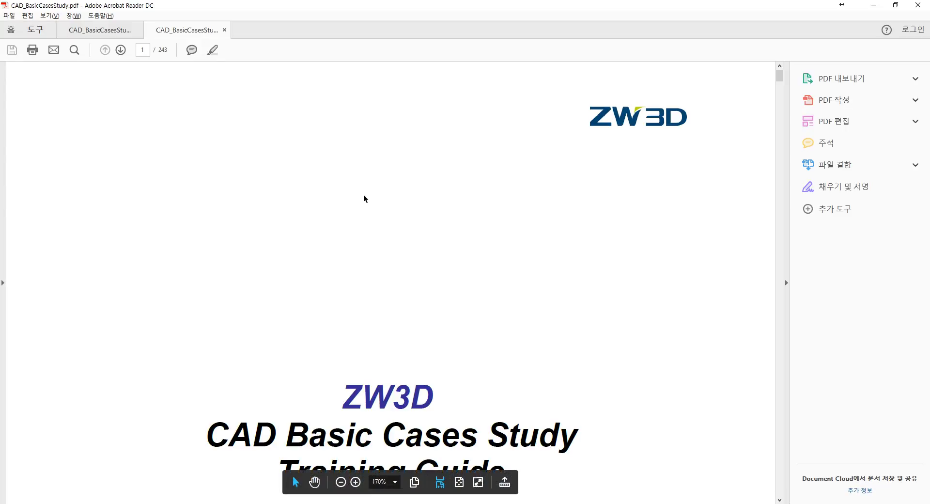
Skim the first four pages of the English CAD Basic Cases Study guide and close that document
scroll(363, 196, down, 10)
scroll(405, 224, down, 10)
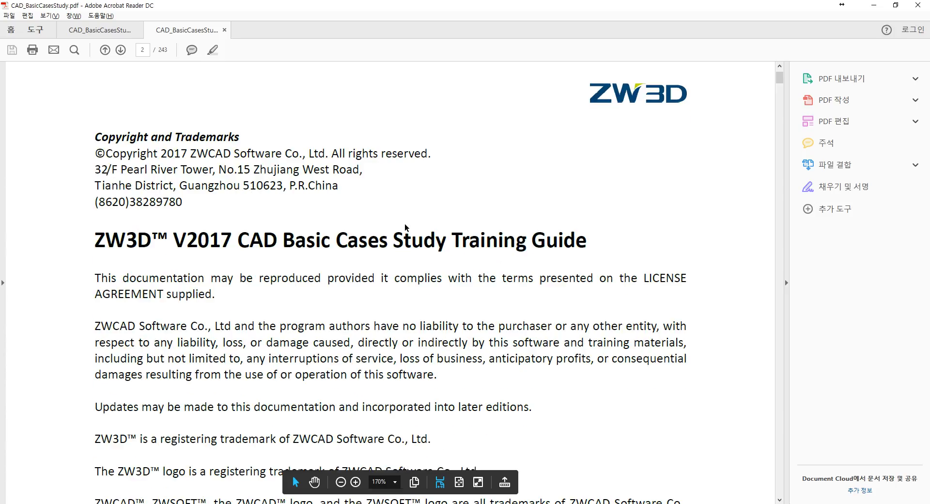
scroll(405, 223, down, 15)
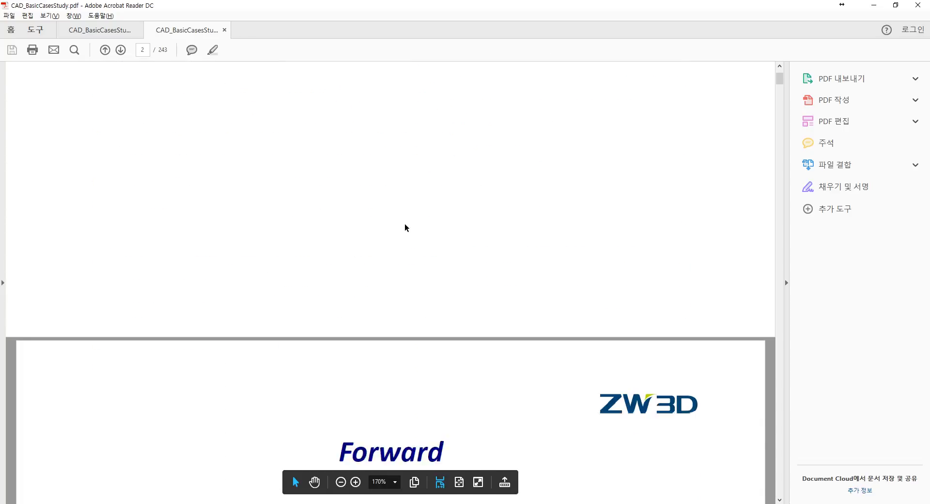
scroll(404, 223, down, 15)
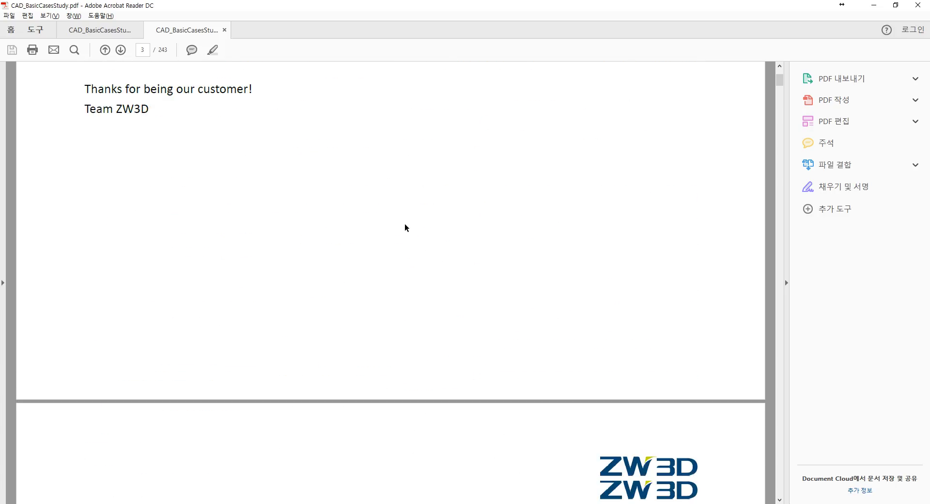
scroll(405, 227, down, 2)
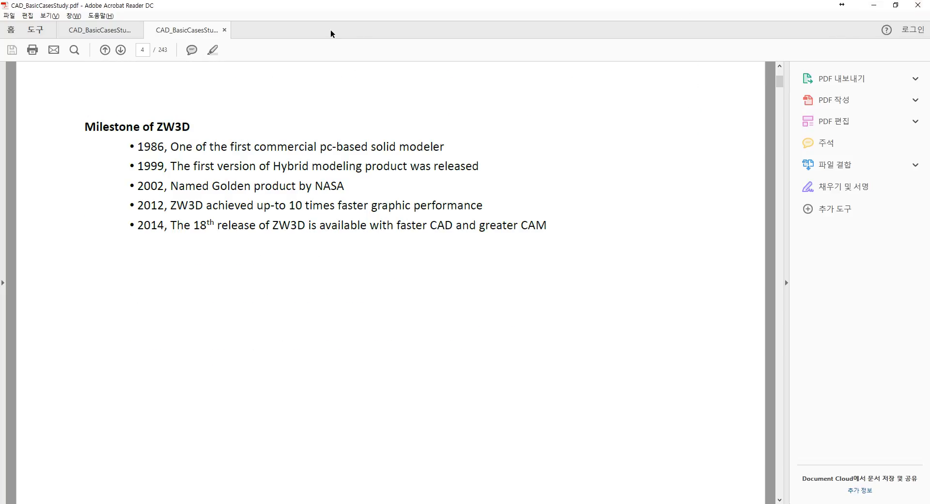
click(224, 30)
Review the Korean guide's cover and its copyright and trademark page, including the ZW3D V2018 title
scroll(402, 231, down, 3)
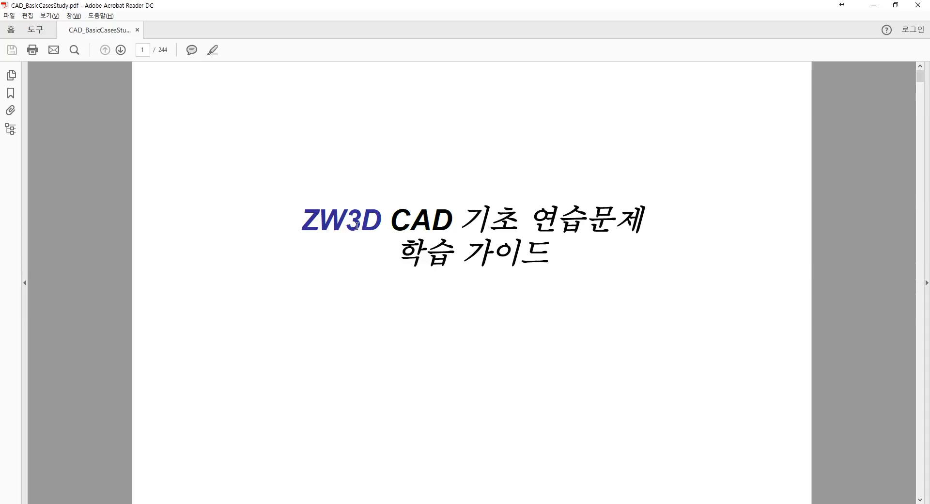
scroll(418, 300, down, 10)
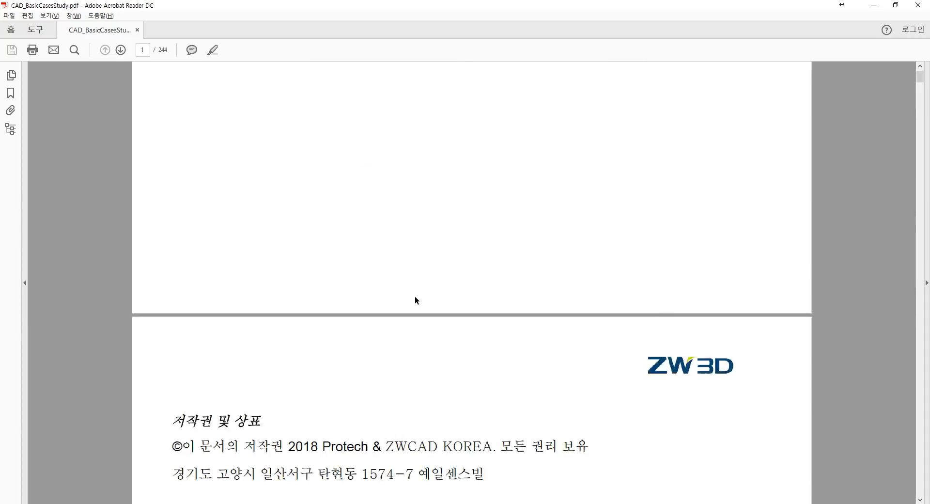
scroll(415, 297, down, 5)
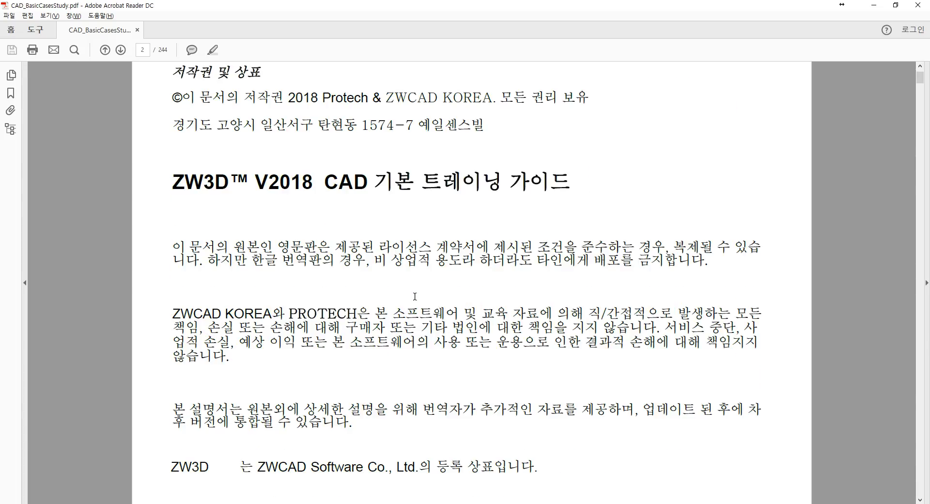
scroll(415, 296, up, 1)
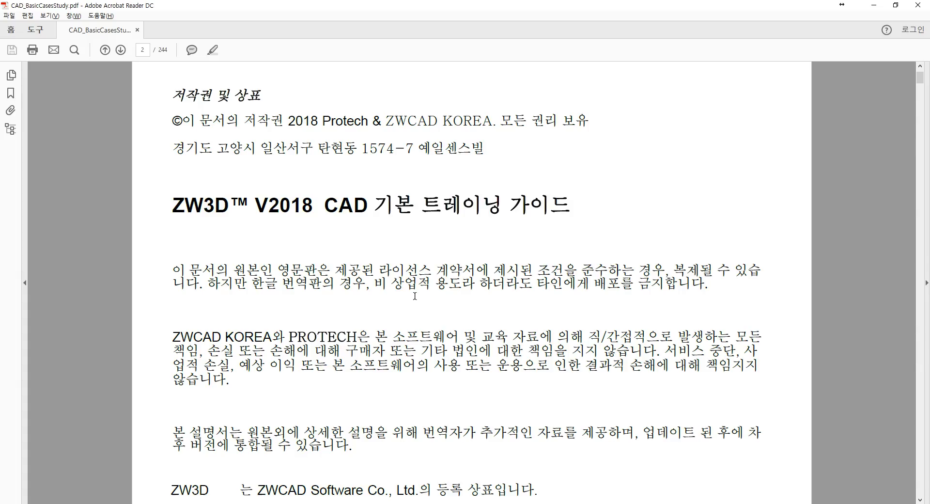
drag(315, 205, 173, 205)
click(315, 270)
scroll(380, 281, down, 12)
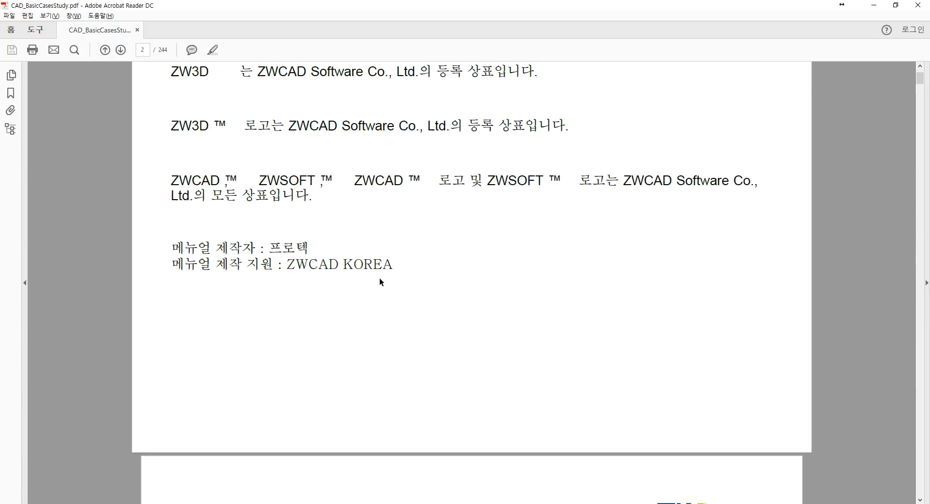
Read the Korean guide's page 3 on documentation, notes and support, continuing into the preface (머리말)
scroll(380, 281, down, 11)
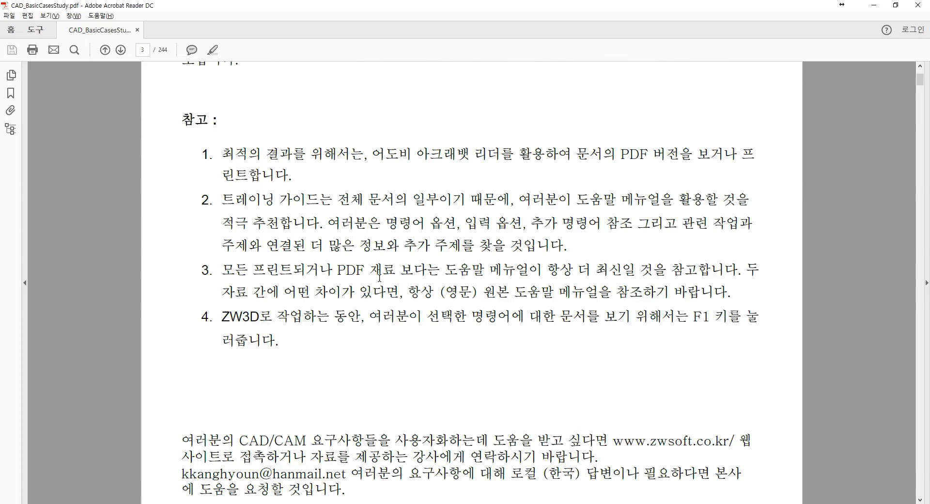
scroll(380, 278, up, 3)
scroll(380, 278, up, 1)
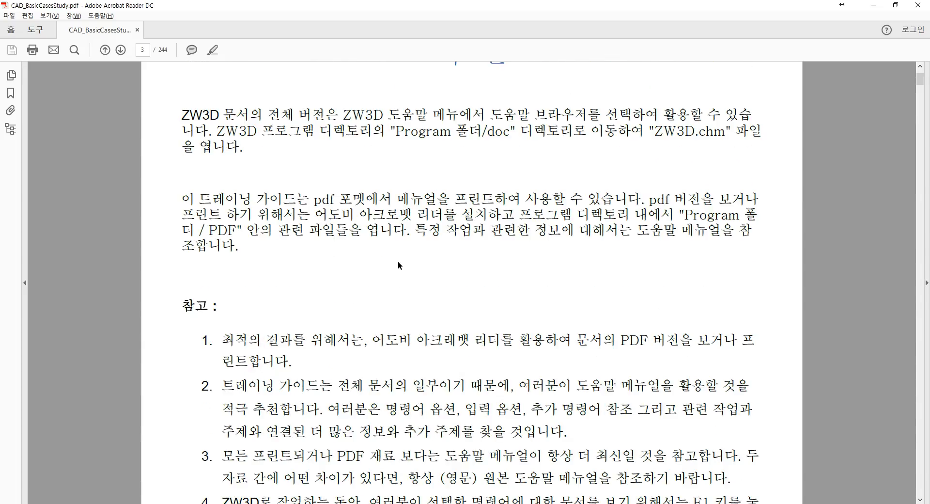
scroll(386, 286, down, 8)
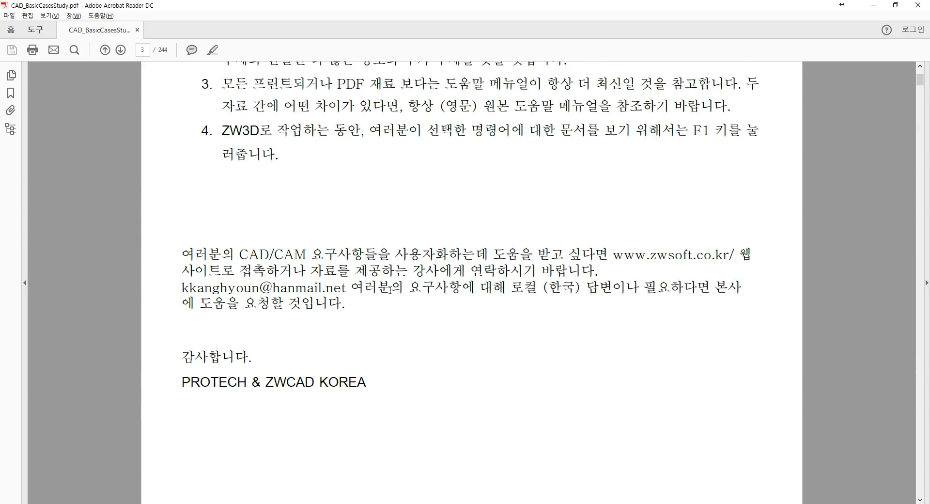
scroll(390, 289, down, 8)
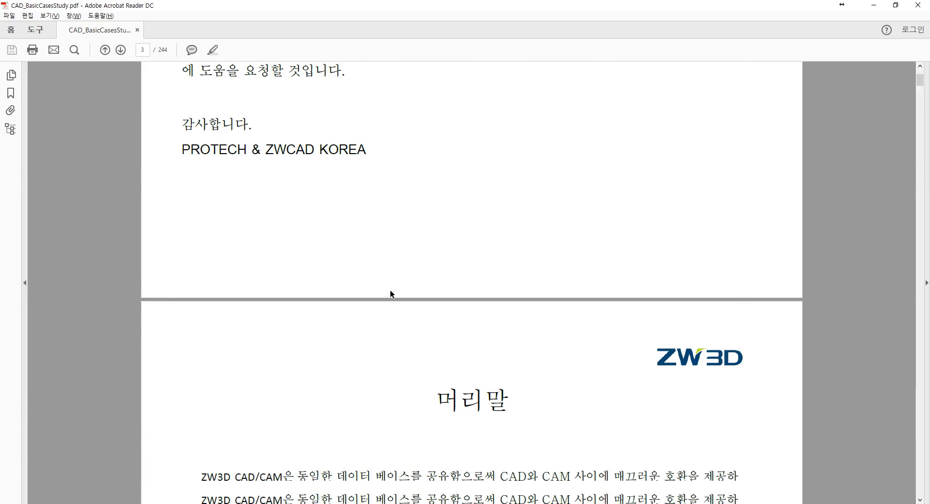
scroll(391, 290, down, 13)
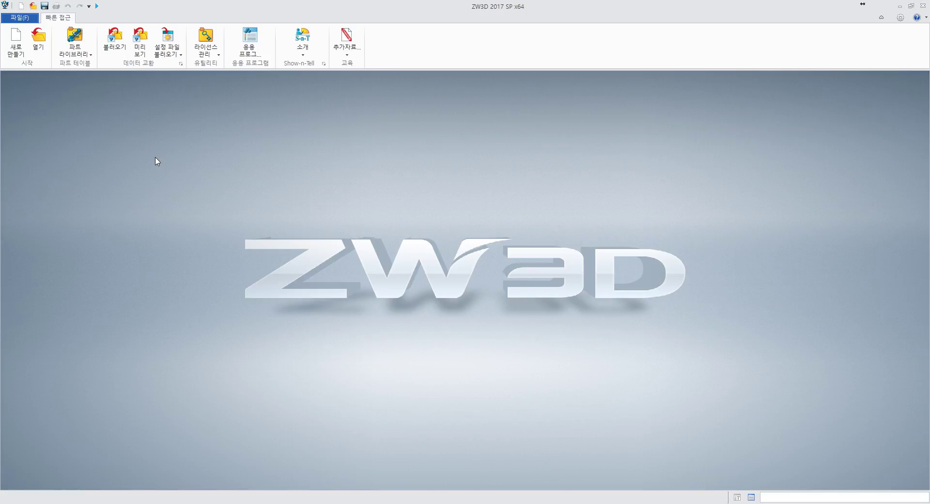
Open the ZW3D help manual and look through the ZW3D Whats New topic up to the import improvements
key(F1)
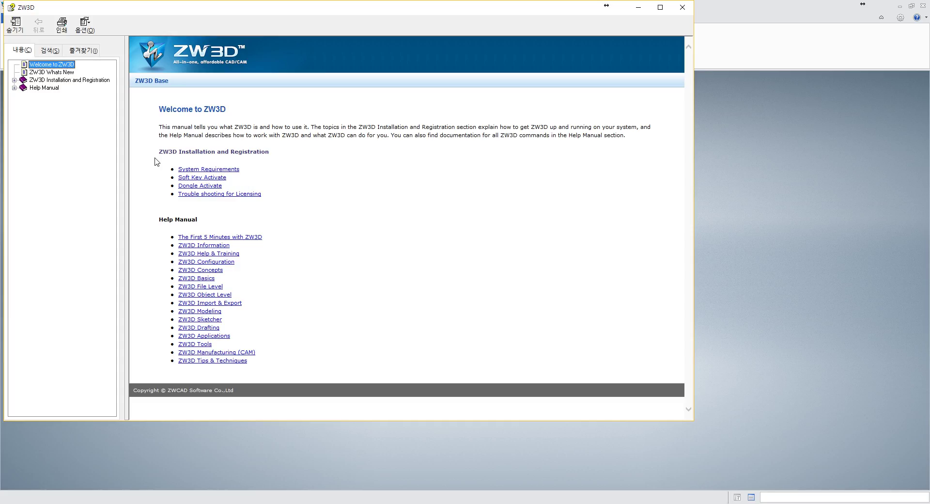
click(60, 73)
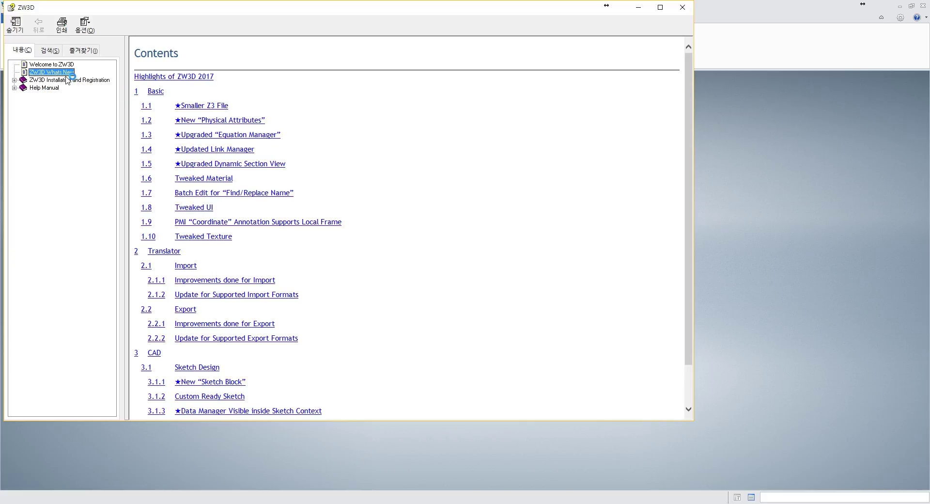
scroll(359, 179, down, 15)
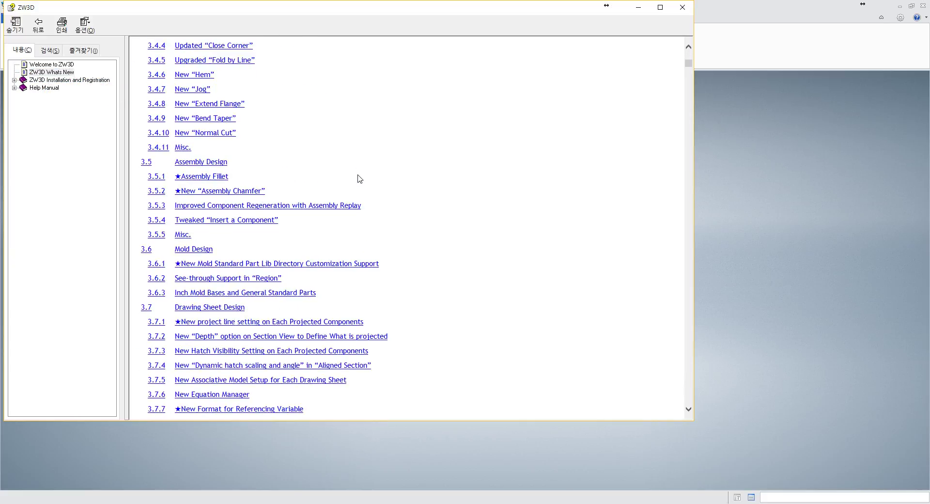
scroll(359, 179, down, 20)
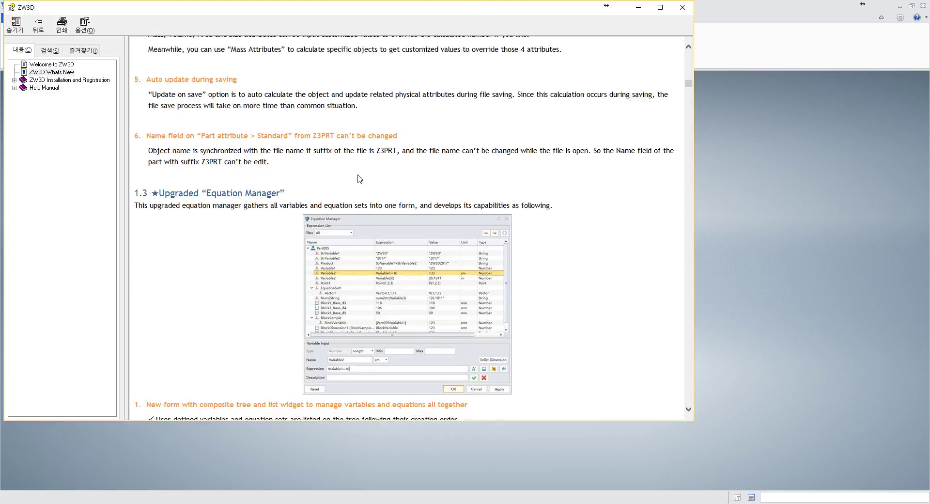
scroll(359, 179, down, 20)
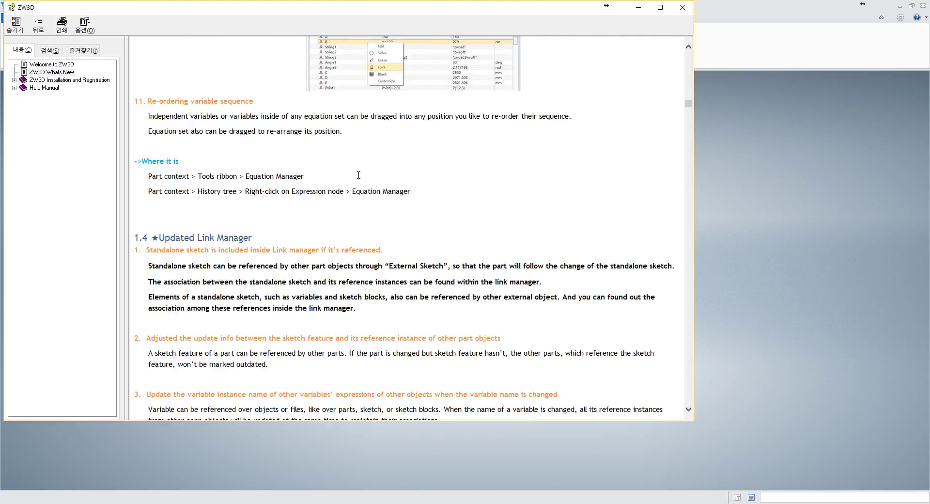
scroll(359, 177, down, 20)
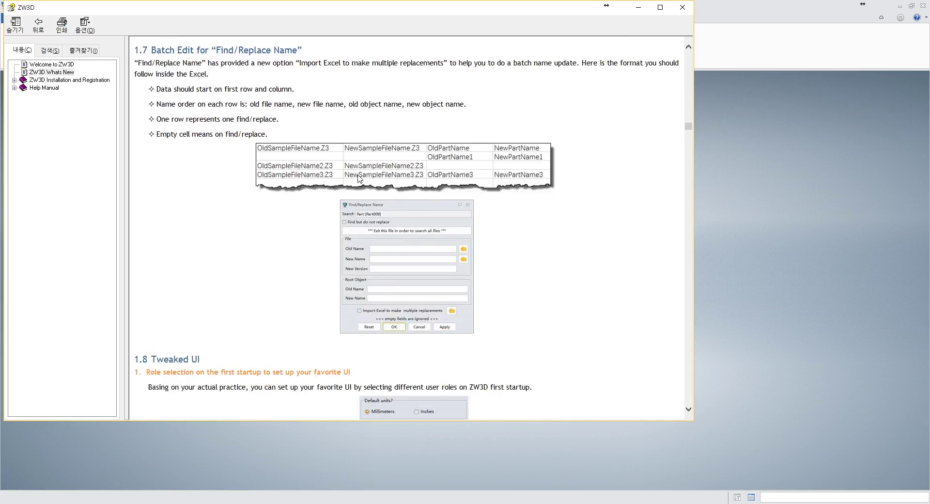
scroll(359, 179, down, 15)
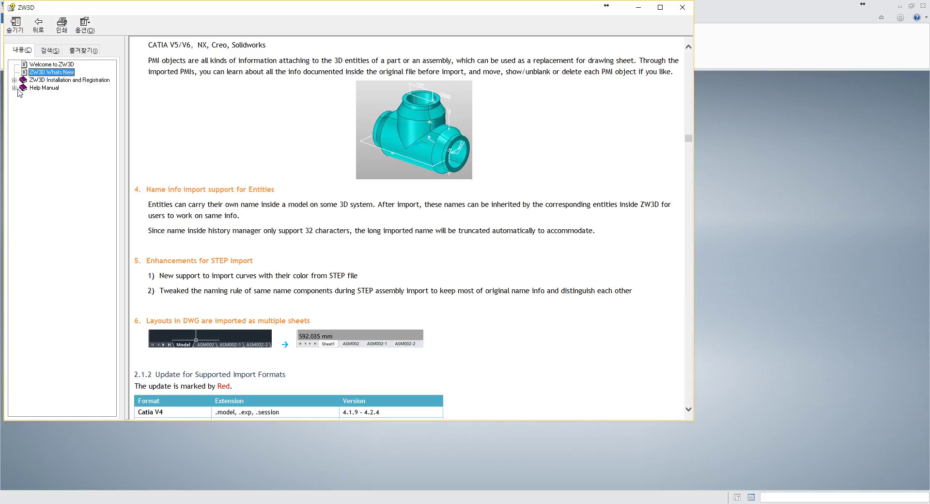
Expand the ZW3D Installation and Registration, Help Manual and ZW3D Help & Training sections of the help contents
click(14, 80)
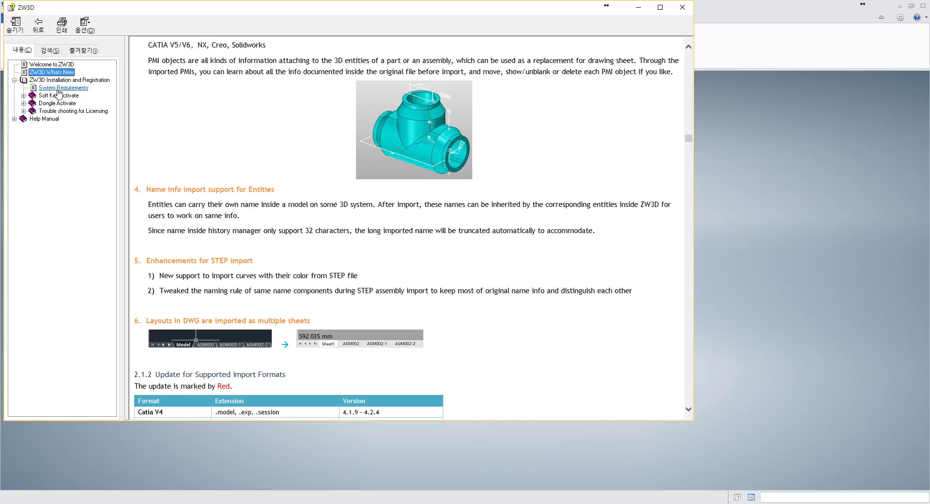
click(14, 118)
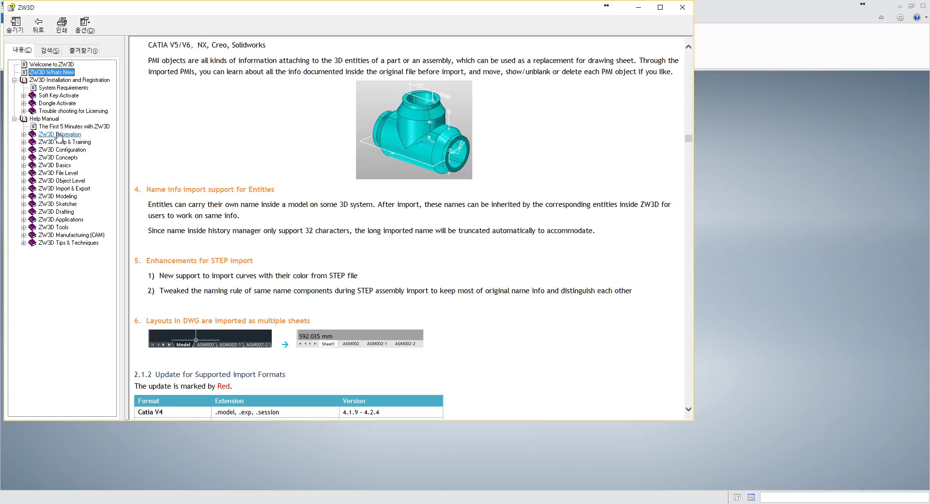
click(72, 142)
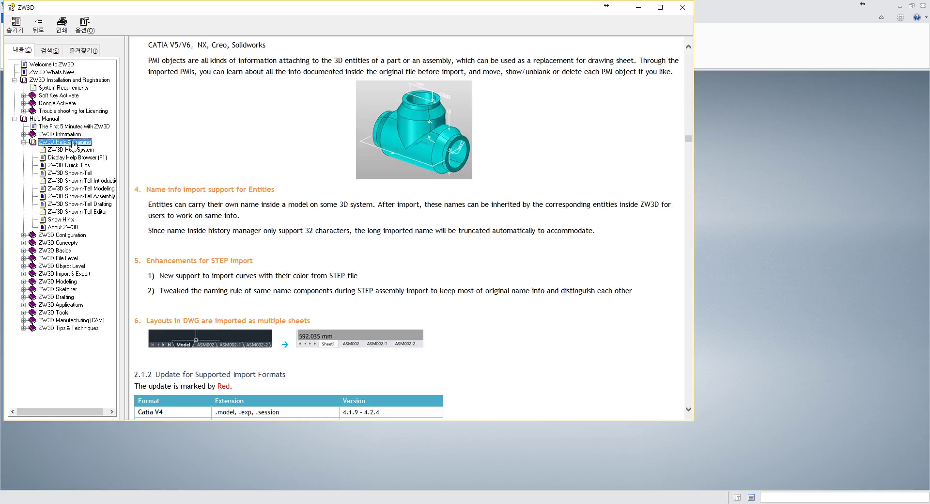
Go through the Show-n-Tell help topics from ZW3D Show-n-Tell to ZW3D Show-n-Tell Drafting and close the help
click(71, 173)
key(Down)
key(Down)
key(Down)
key(Down)
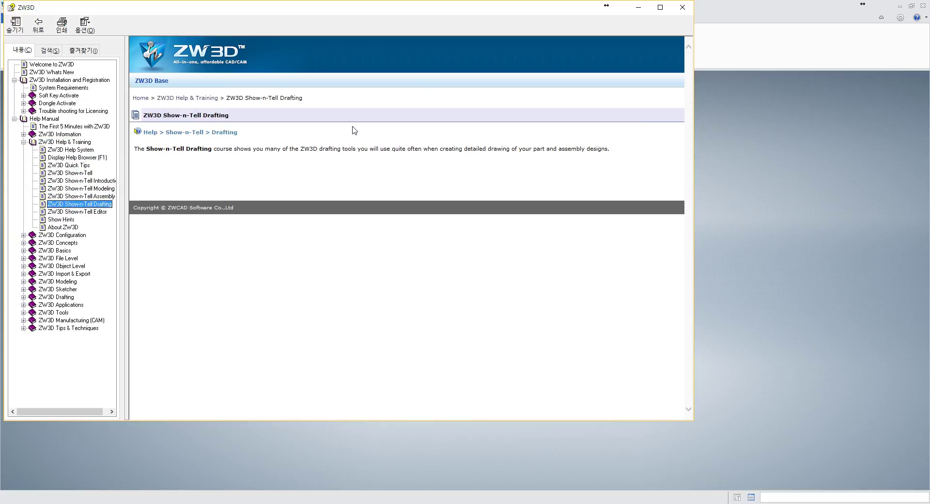
click(355, 131)
click(681, 8)
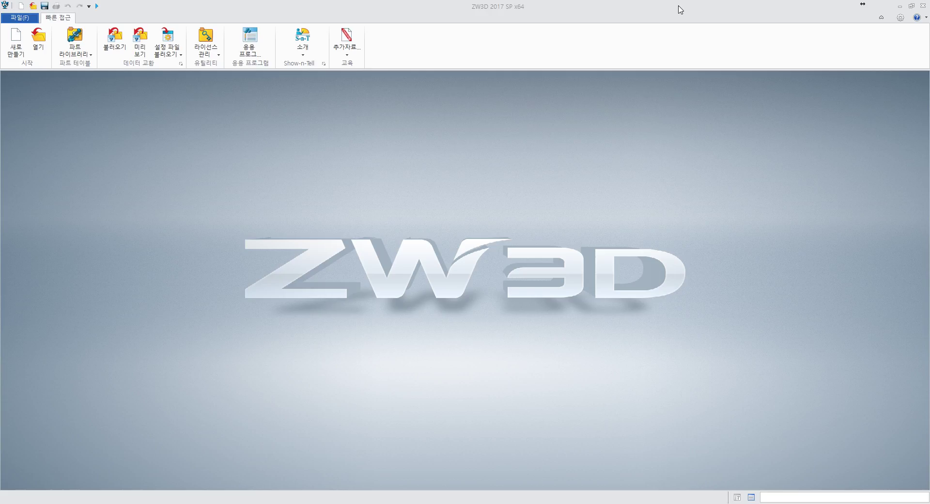
Start a new file, bring up the context help for the new-file form and close that help again
key(ctrl+n)
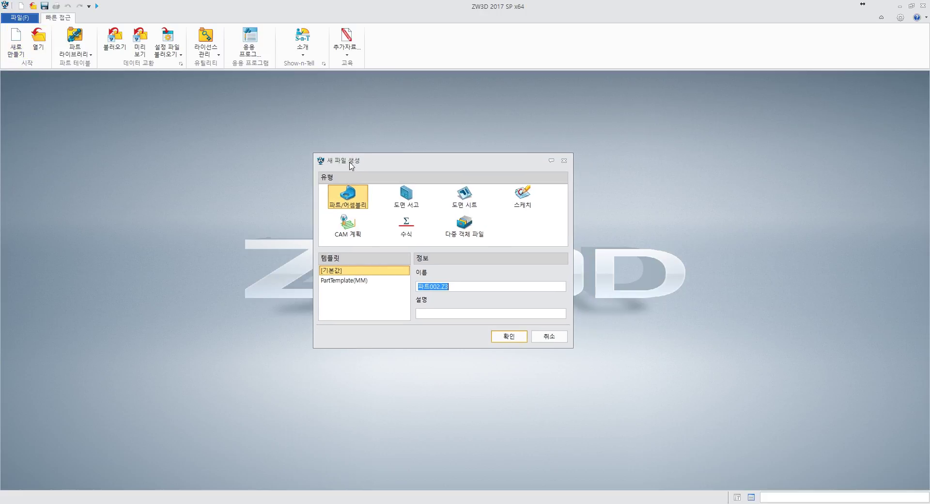
key(F1)
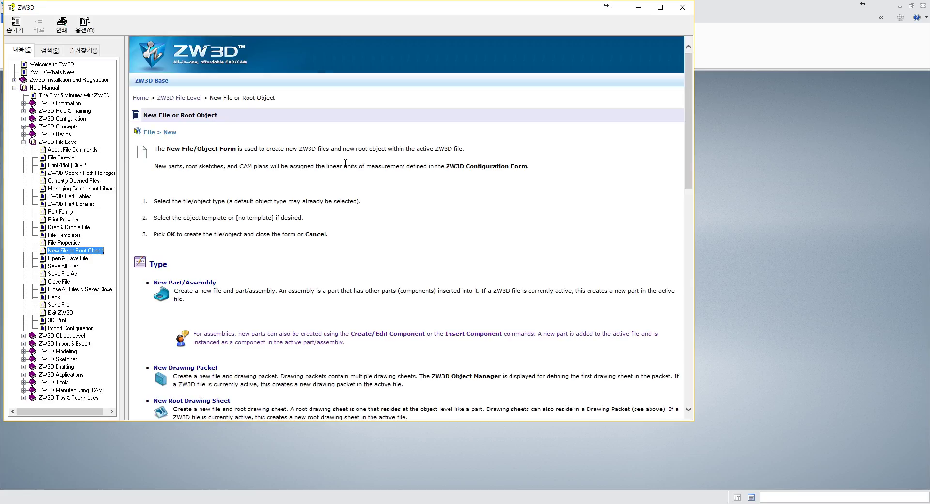
key(alt+F4)
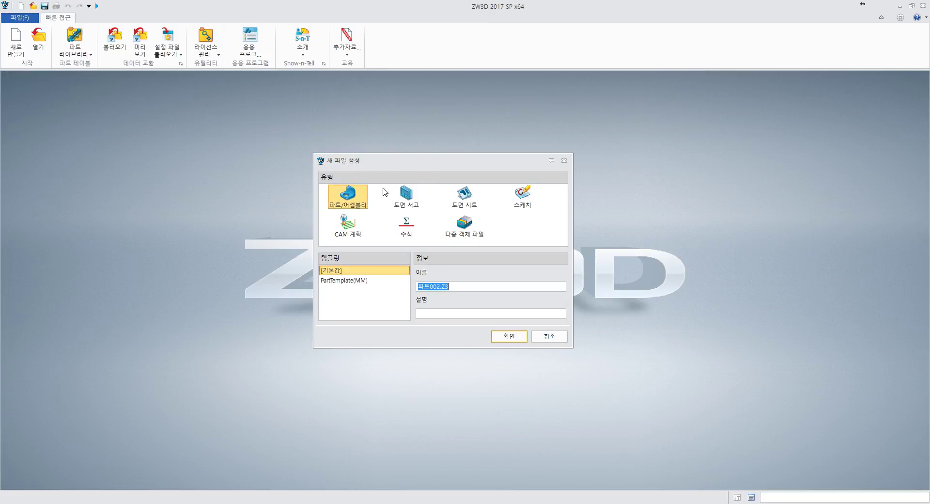
Reopen the new-file form's context help, read the New File or Root Object topic's type, template and file information sections, and close it
key(F1)
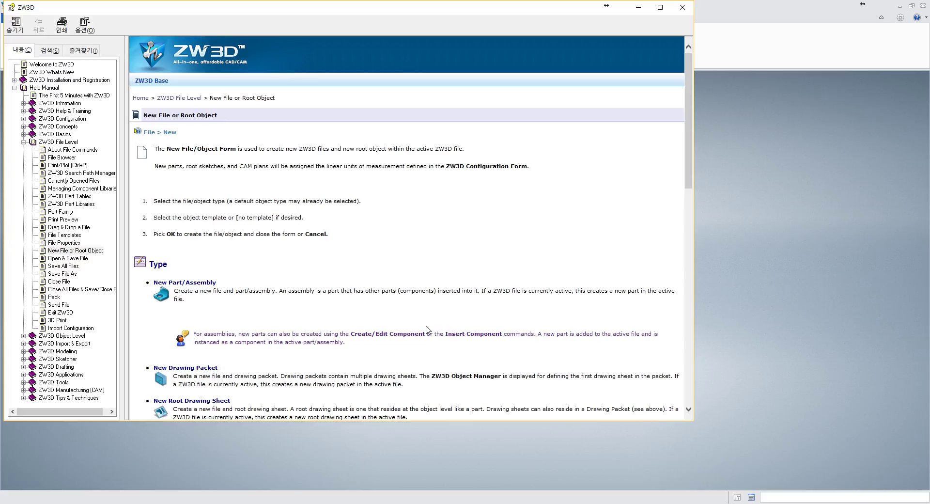
scroll(418, 322, down, 15)
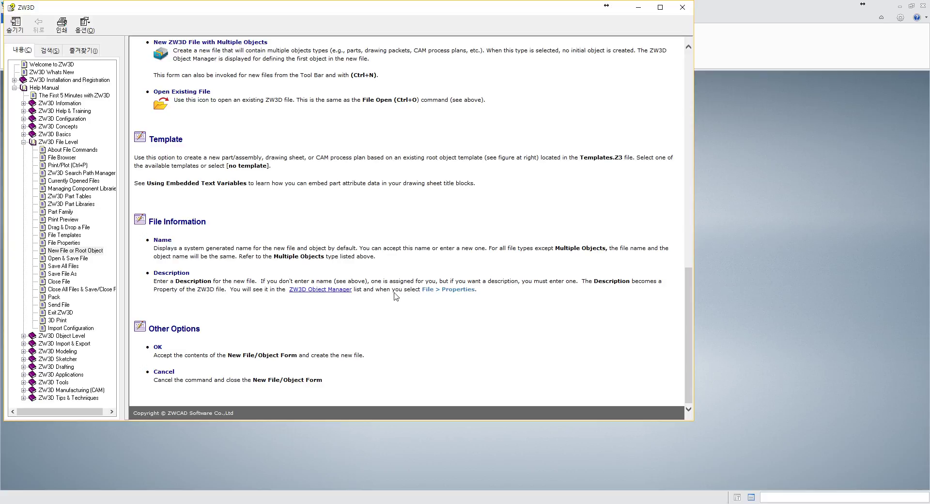
scroll(395, 293, up, 20)
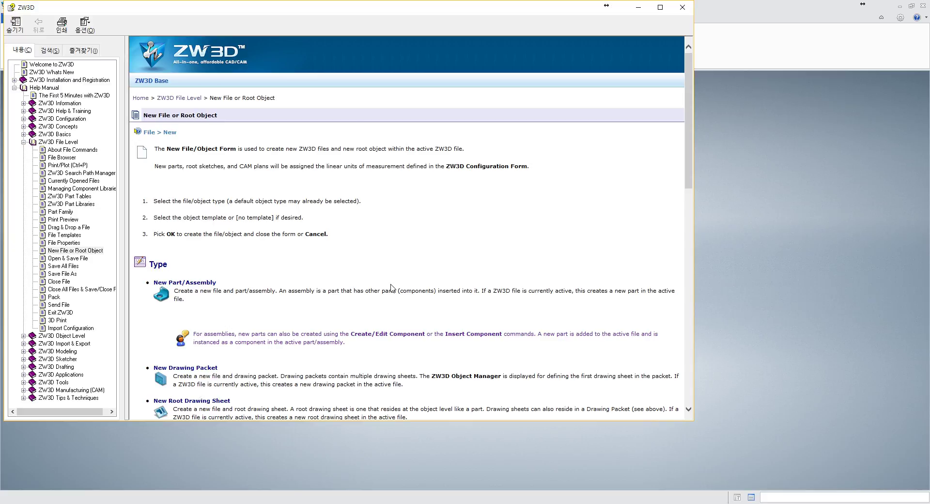
scroll(392, 287, down, 3)
scroll(391, 288, up, 3)
scroll(382, 254, down, 12)
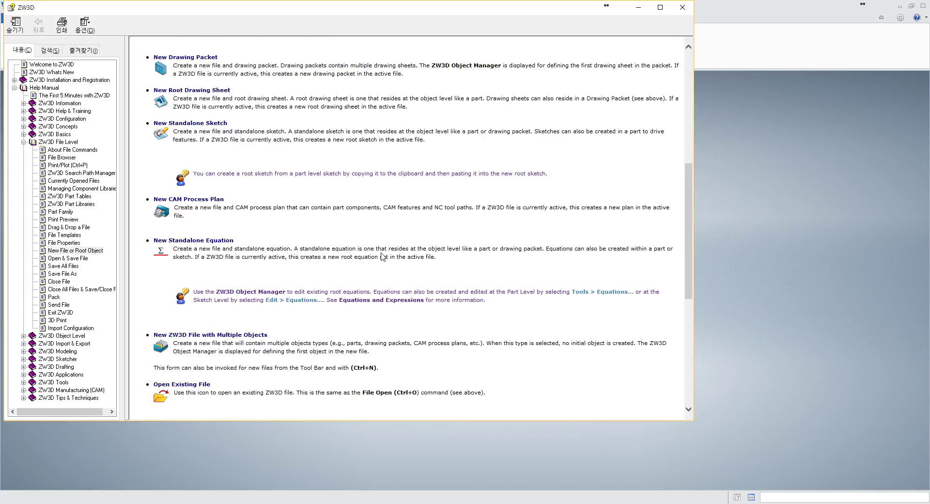
scroll(385, 257, up, 12)
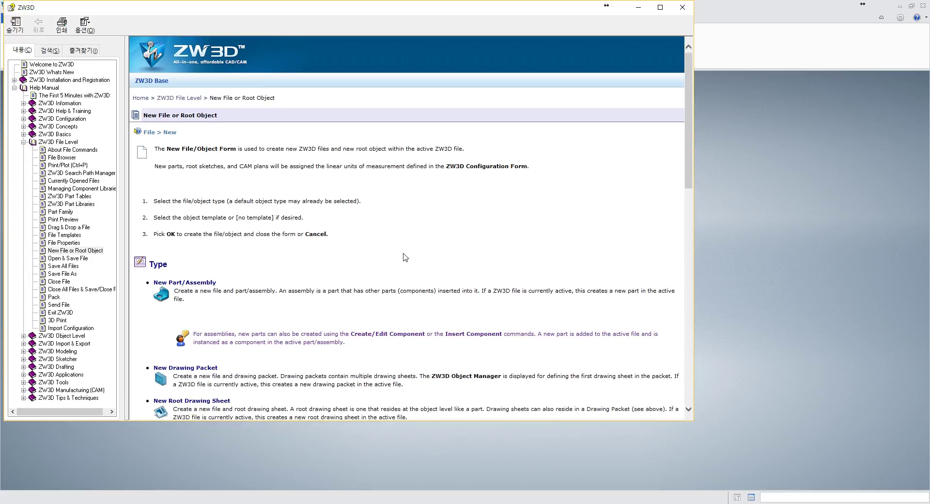
click(682, 8)
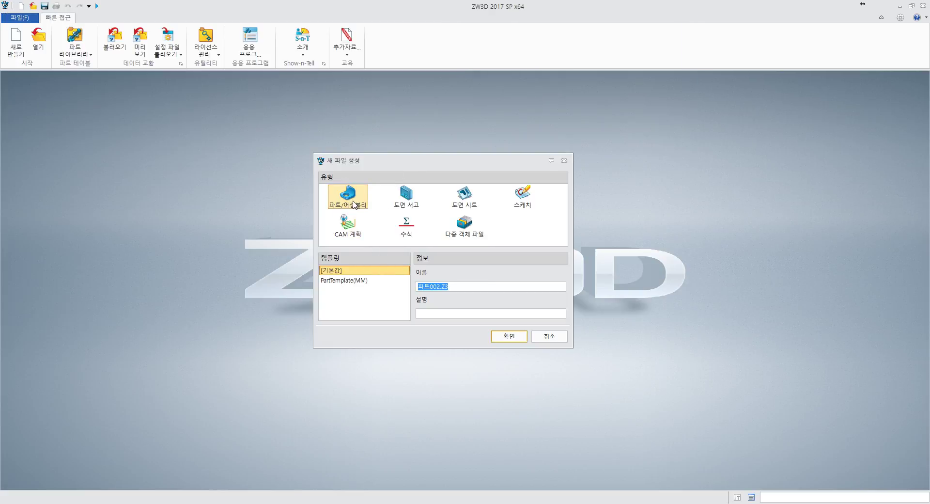
Create the new part/assembly file from the default template with the name SKETCH
key(BackSpace)
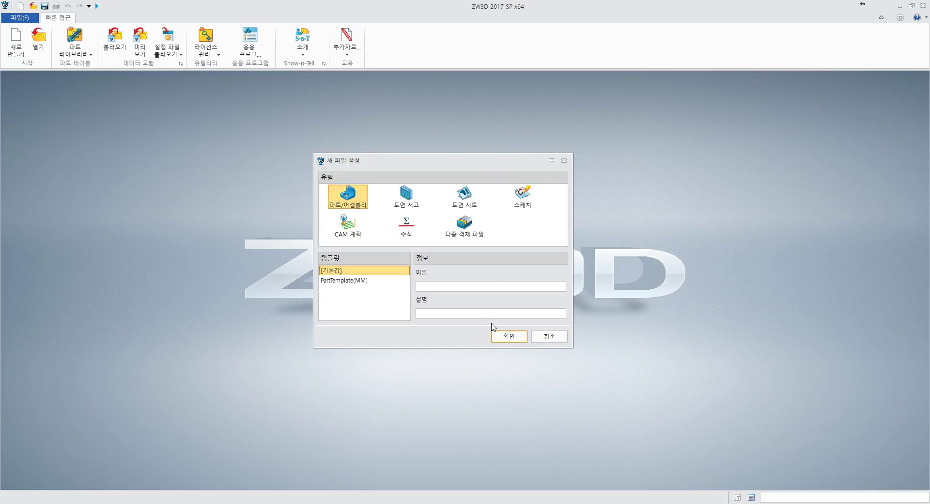
text(SKETCH)
click(501, 337)
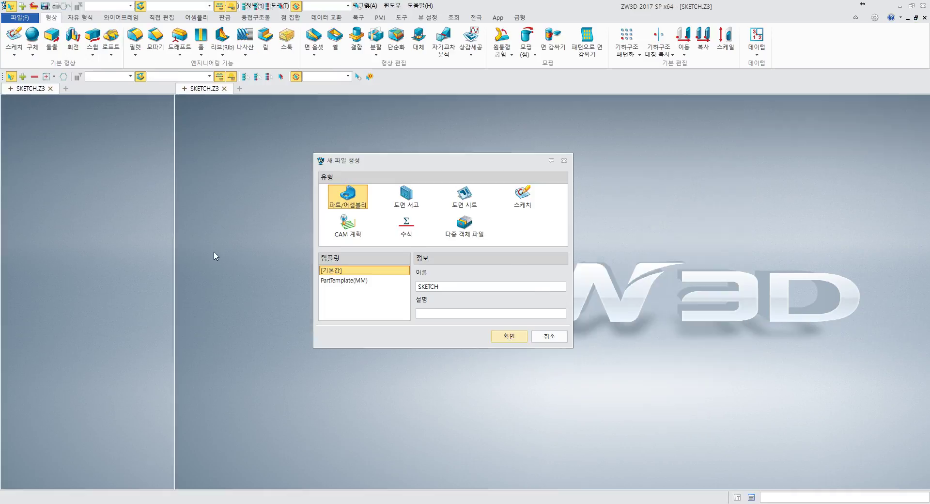
Switch to CAD_BasicCasesStudy.pdf in Adobe Acrobat Reader and review the chapter overview and the table of contents (목차)
key(alt+Tab)
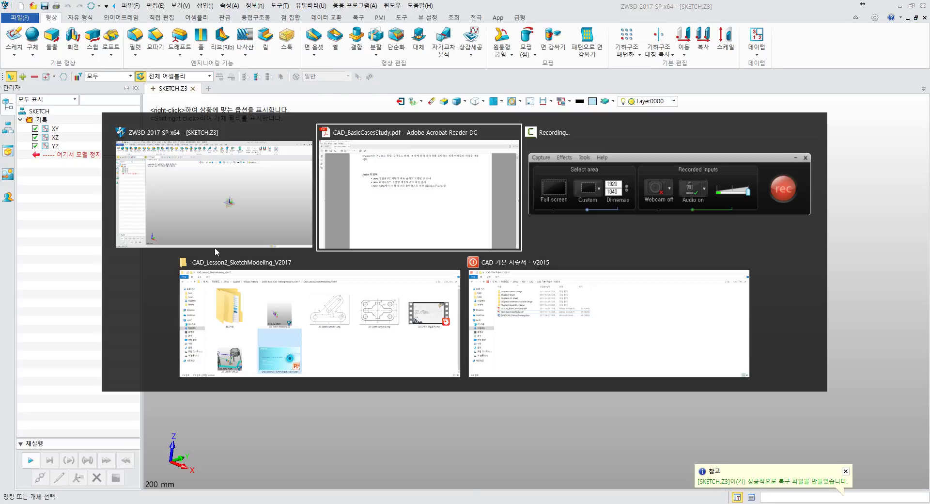
scroll(291, 253, down, 1)
scroll(296, 257, up, 5)
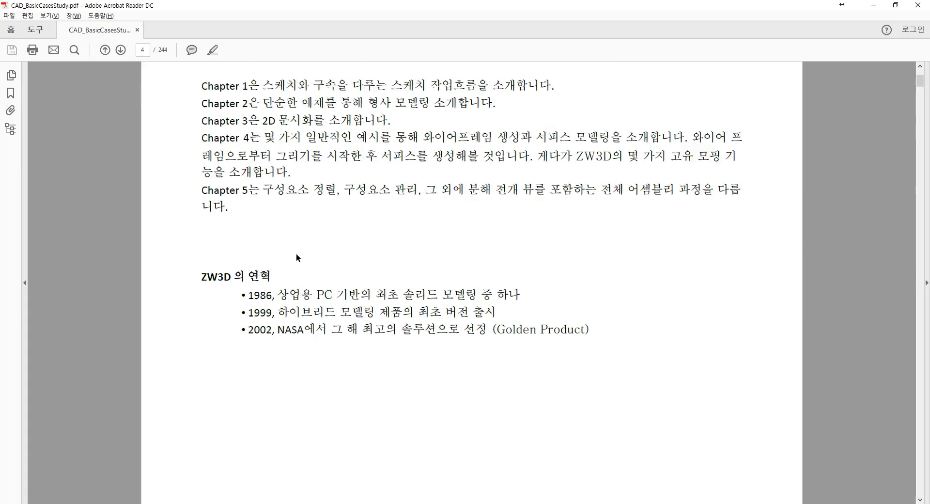
scroll(296, 257, down, 8)
scroll(296, 257, down, 10)
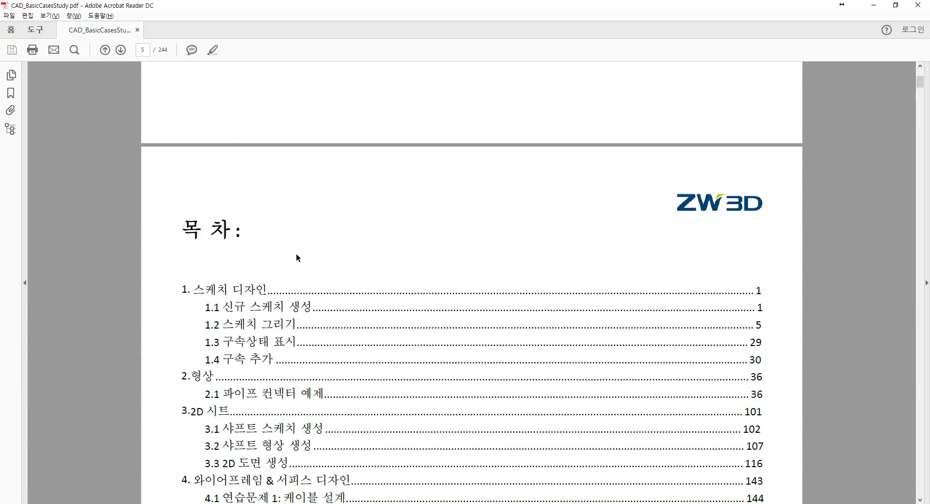
Examine page 6 with the chapter's learning topics (이번 장의 학습 내용) and the dimensioned example sketch
scroll(297, 258, down, 10)
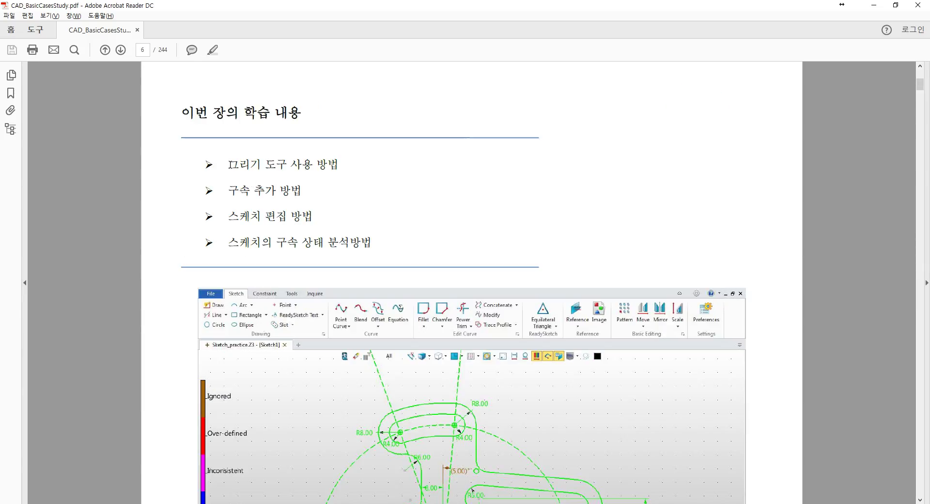
scroll(345, 212, down, 3)
scroll(346, 212, down, 8)
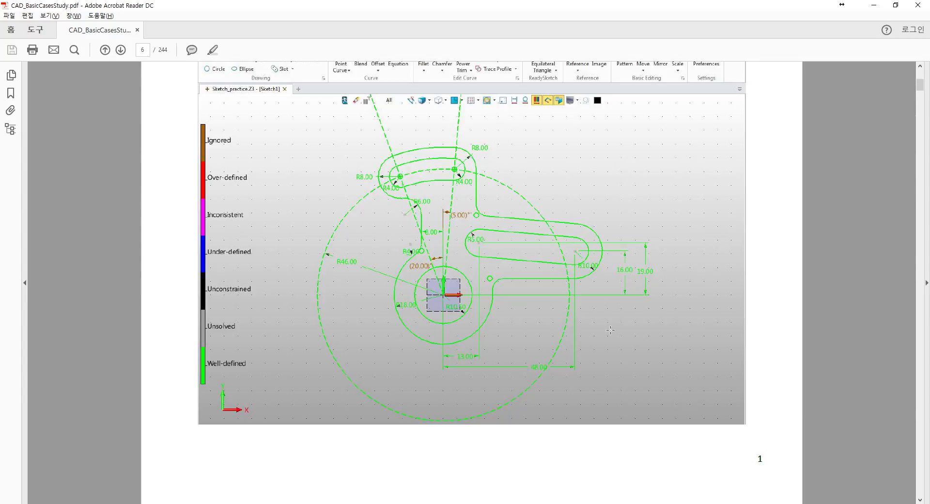
scroll(387, 304, up, 1)
scroll(387, 305, up, 5)
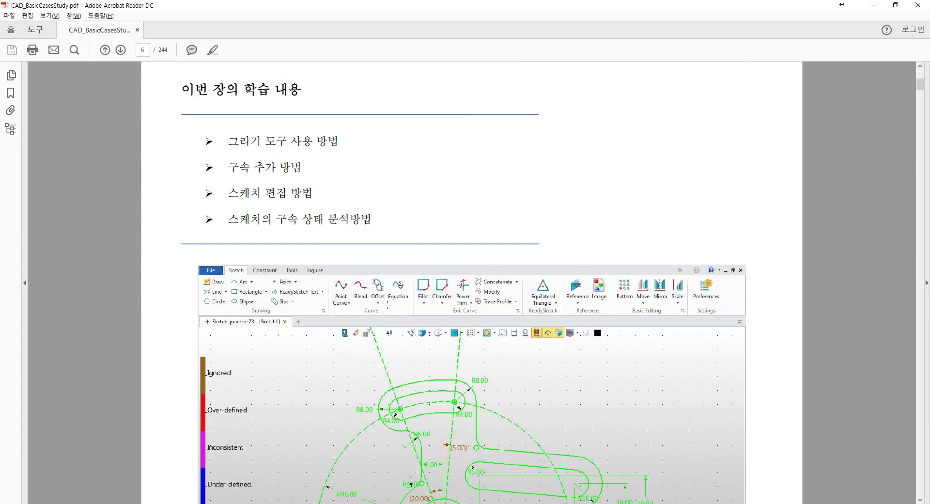
Highlight the first two learning topics on page 6, 그리기 도구 사용 방법 and 구속 추가 방법, one after the other
drag(230, 141, 339, 141)
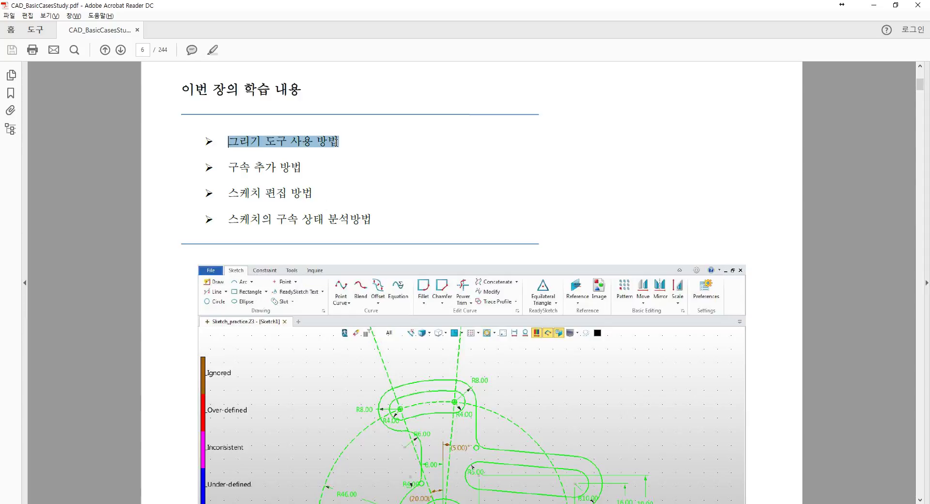
drag(231, 167, 318, 172)
click(304, 168)
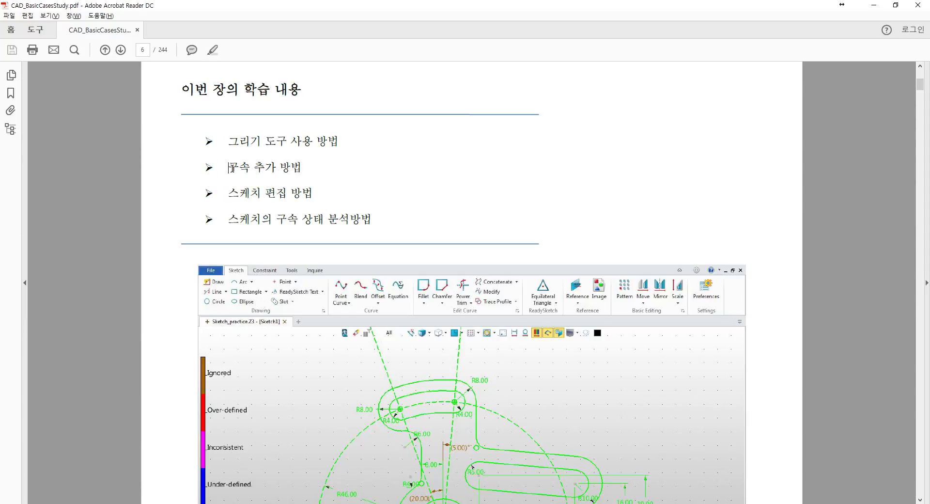
drag(229, 167, 301, 168)
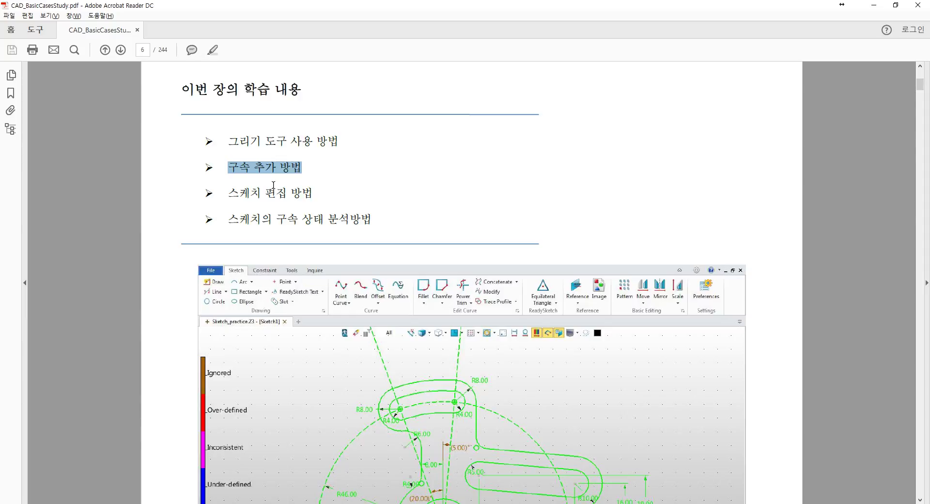
click(285, 167)
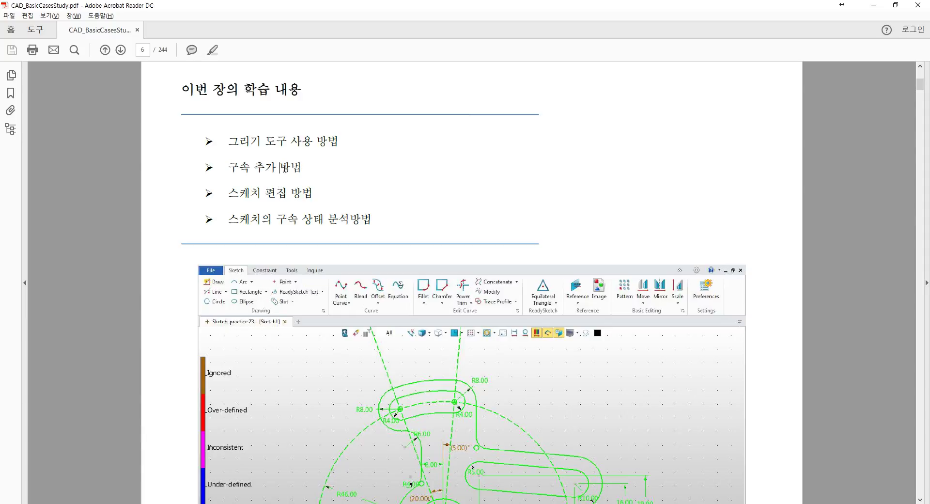
drag(303, 167, 227, 167)
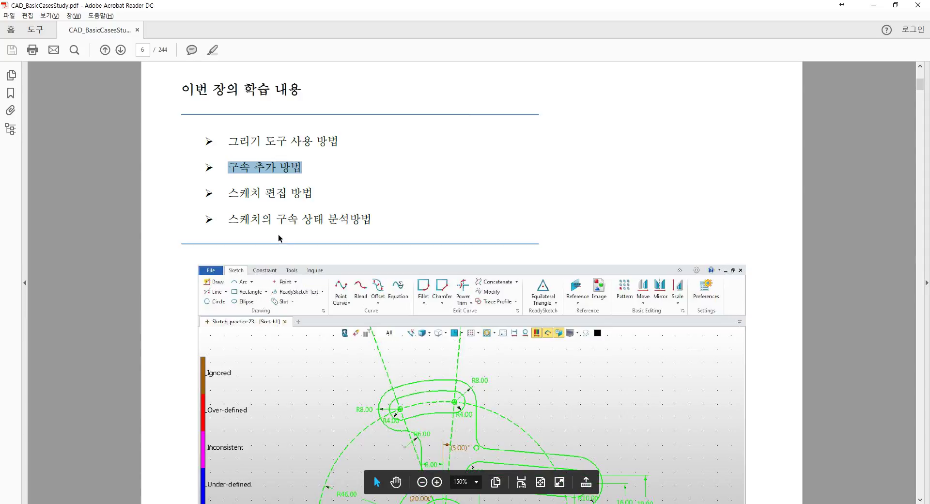
Highlight the last two learning topics on page 6, 스케치 편집 방법 and 스케치의 구속 상태 분석방법, in turn
click(229, 193)
drag(229, 193, 316, 192)
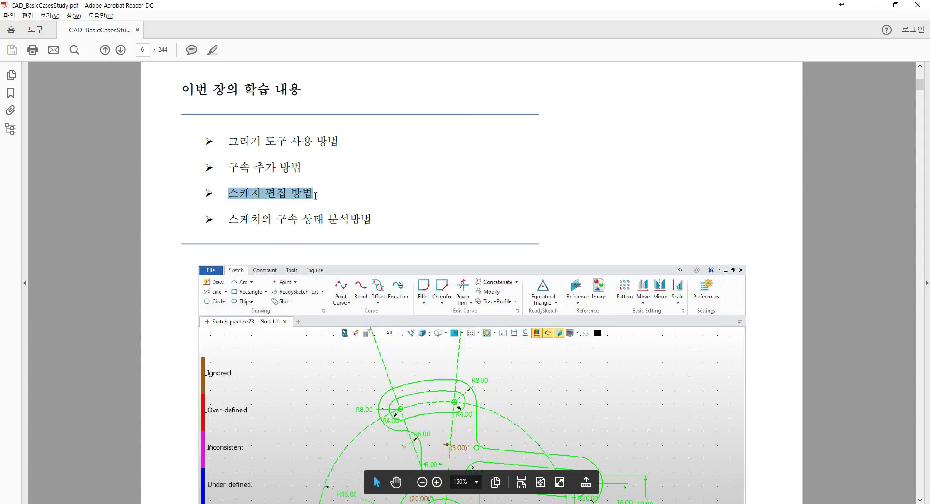
click(295, 207)
scroll(231, 223, down, 1)
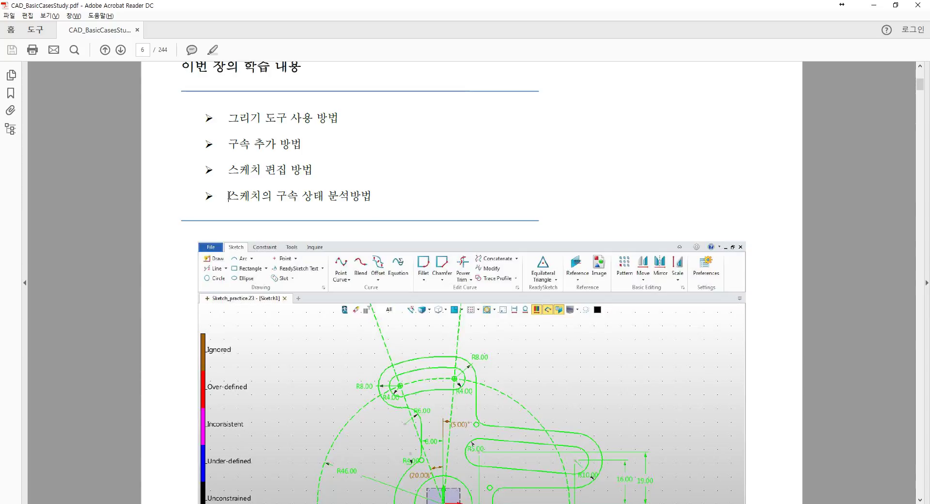
mouse_move(228, 196)
mouse_down()
mouse_move(373, 194)
mouse_move(243, 197)
mouse_up()
click(373, 194)
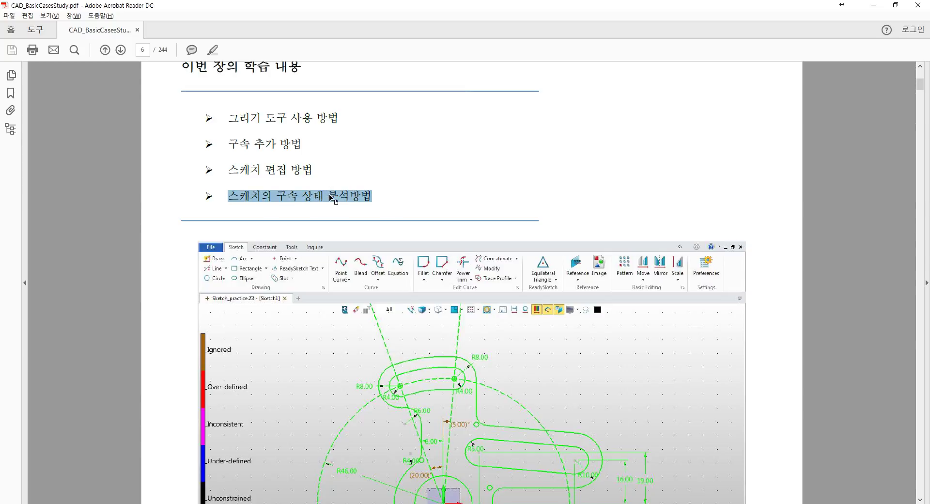
Look over the example sketch, and read page 7's STEP 01 on independent sketches and STEP 02 on creating a sketch at part level
scroll(345, 248, down, 10)
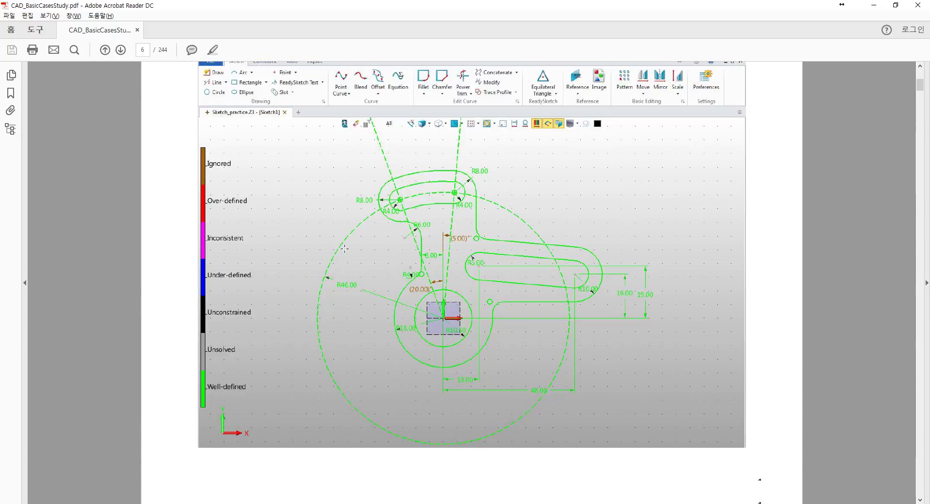
scroll(344, 248, down, 5)
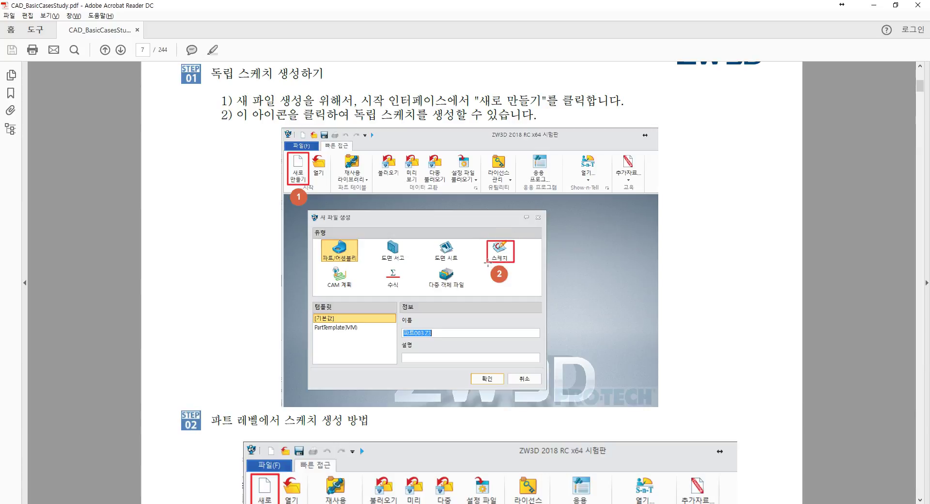
scroll(487, 263, down, 1)
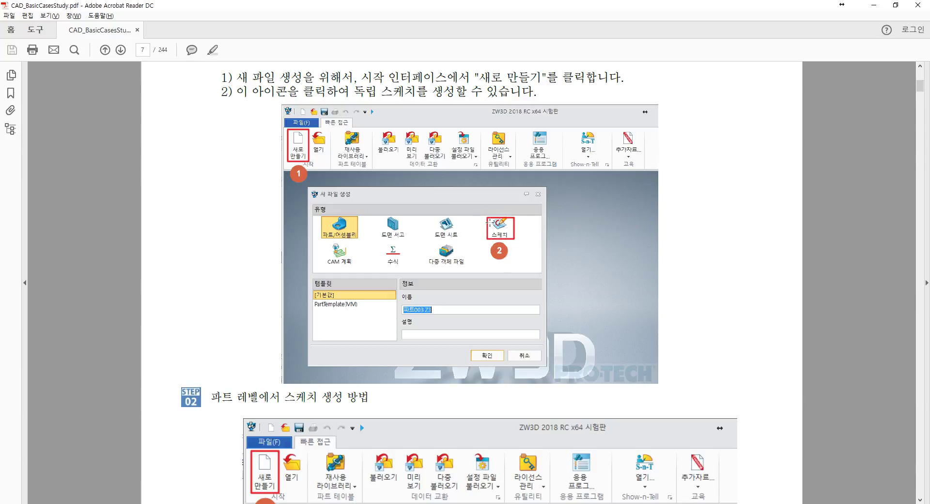
scroll(477, 246, down, 4)
scroll(469, 247, down, 3)
scroll(468, 247, up, 6)
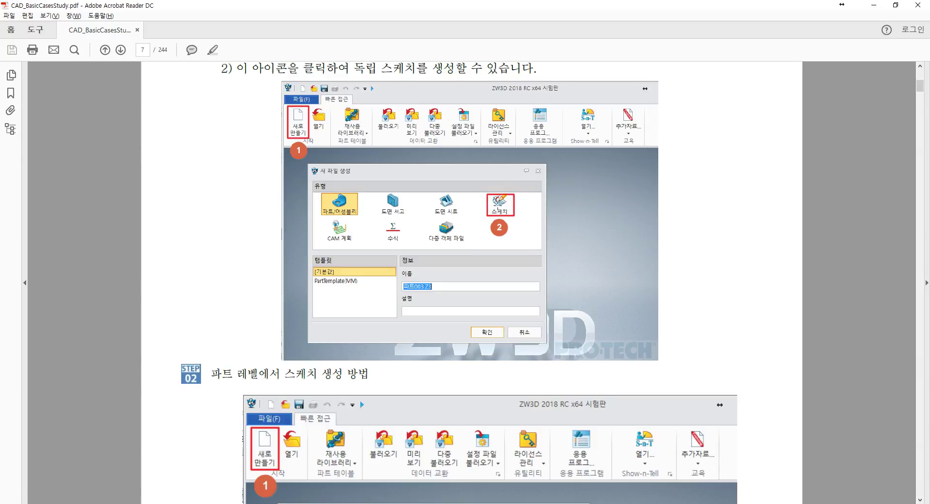
scroll(466, 260, down, 9)
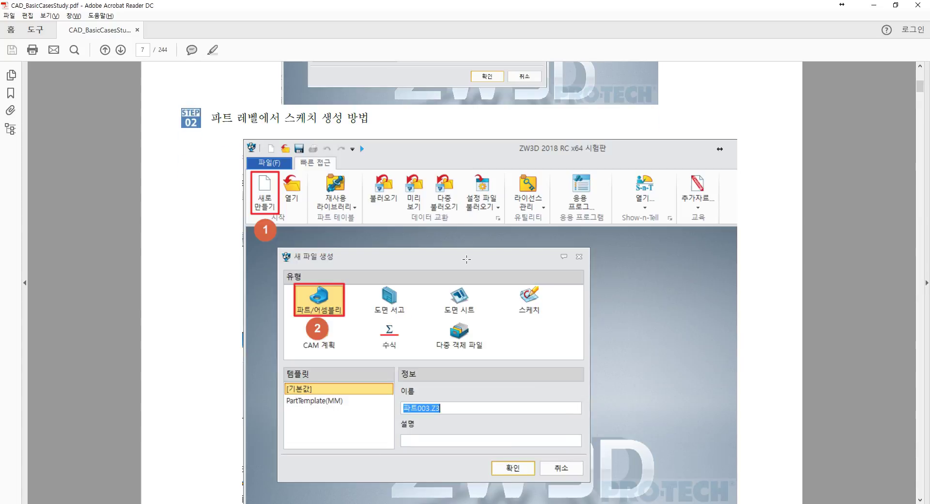
Read the rest of STEP 02 on page 7 and page 8's methods 2 and 3 for creating a sketch, fitting the page to width
scroll(337, 257, down, 3)
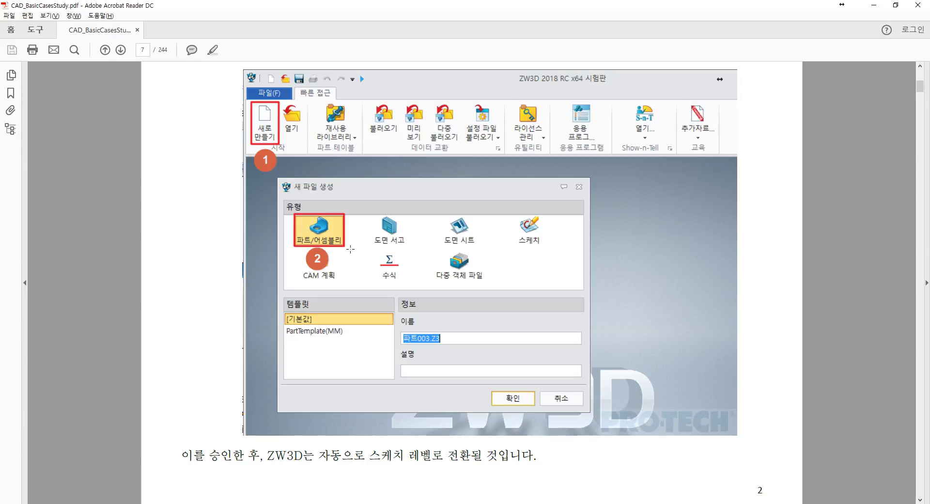
scroll(351, 249, down, 4)
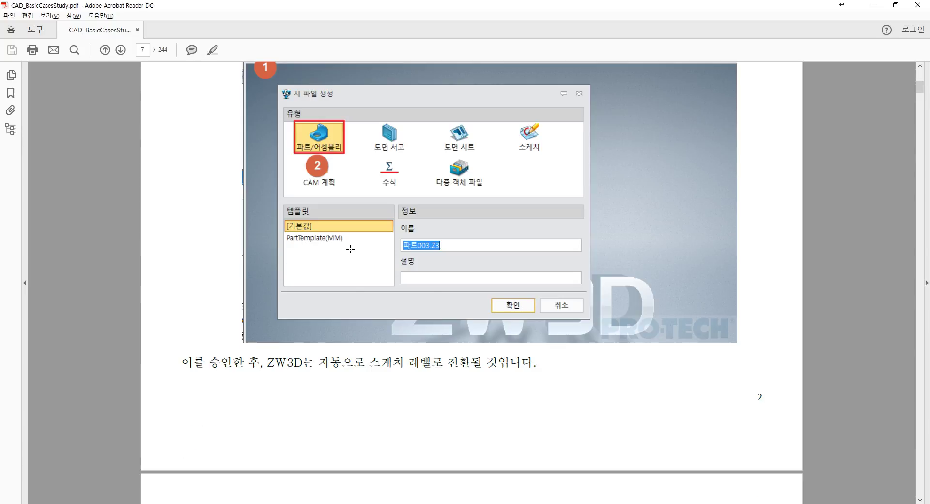
scroll(351, 249, down, 15)
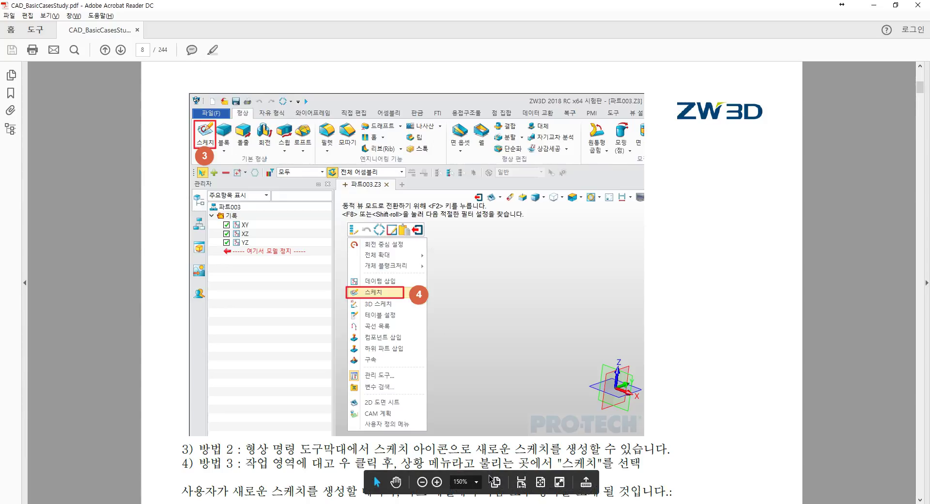
click(521, 482)
scroll(433, 377, down, 3)
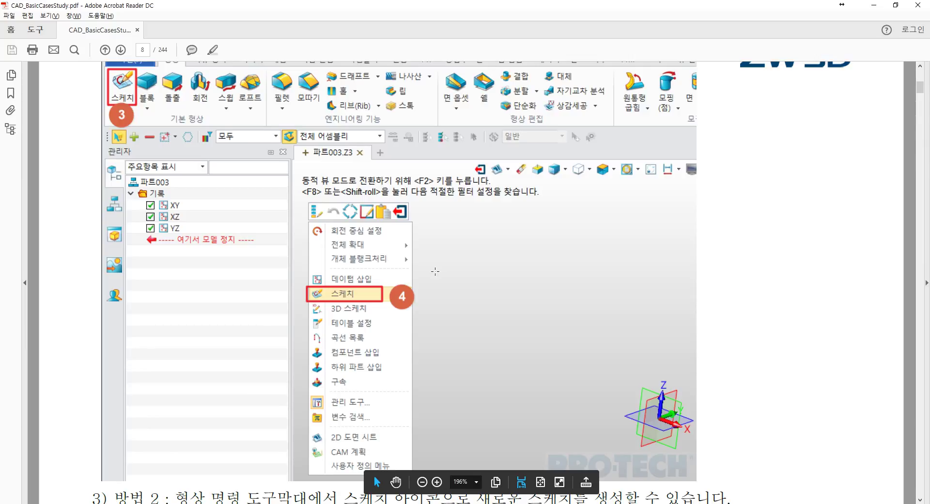
scroll(425, 295, down, 2)
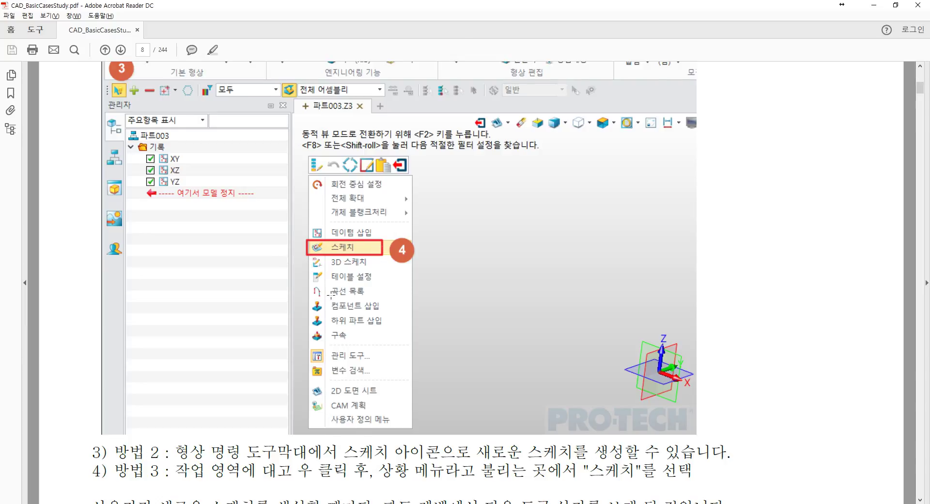
scroll(331, 295, up, 3)
scroll(316, 291, down, 7)
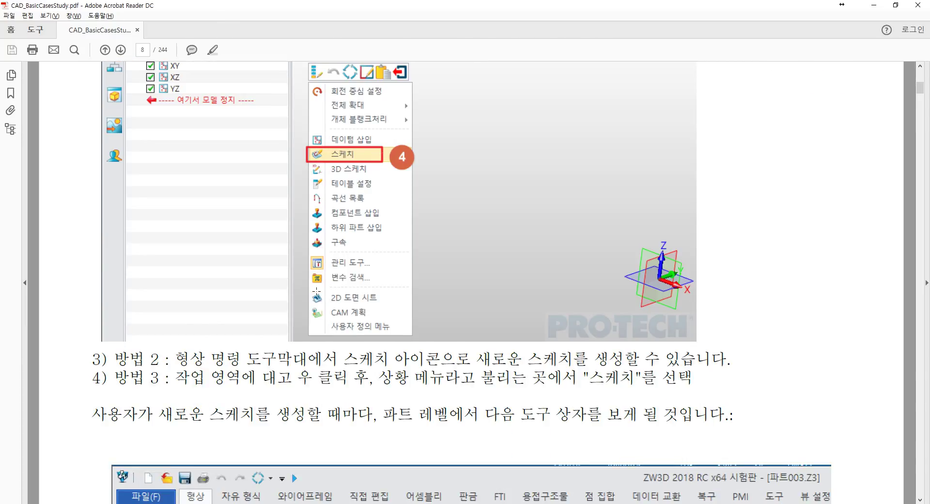
Examine page 8's figure of the sketch command, enlarging the 기준 평면 input and the 방향 options for the sketch origin
scroll(316, 290, down, 10)
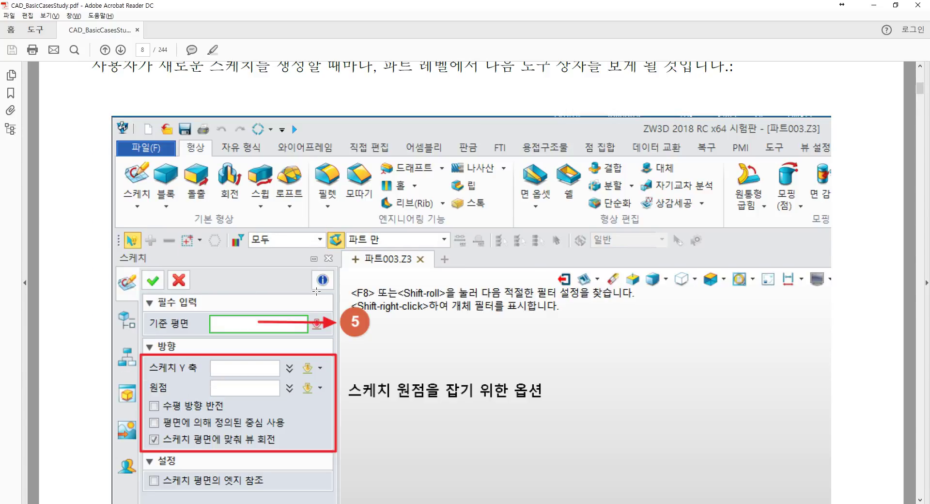
scroll(316, 291, down, 3)
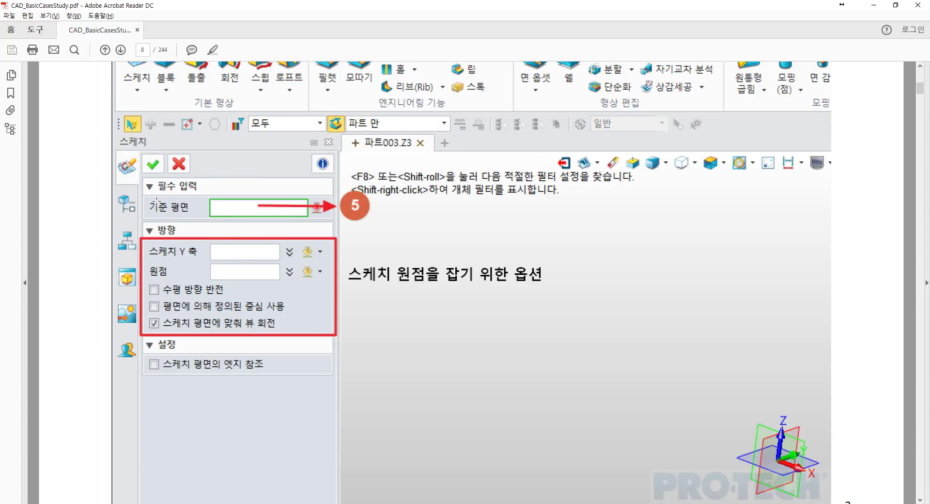
ctrl+scroll(157, 200, up, 3)
scroll(174, 205, down, 1)
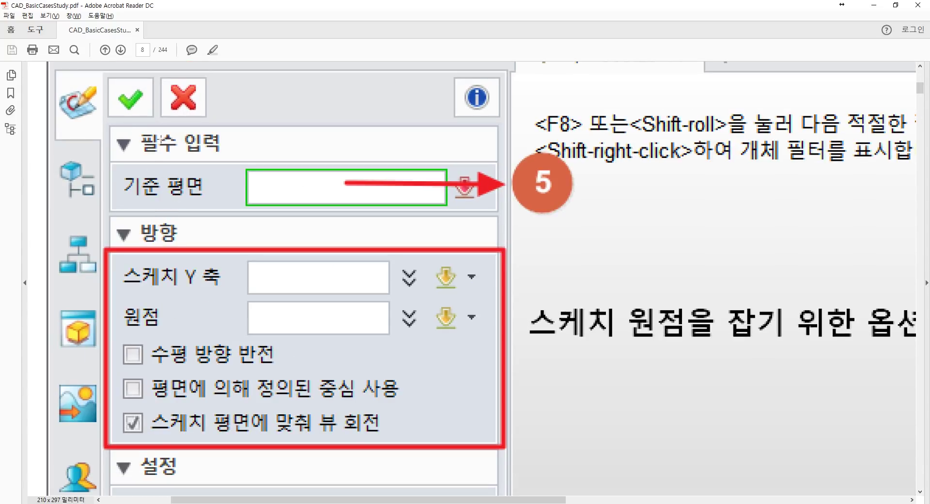
scroll(167, 168, up, 2)
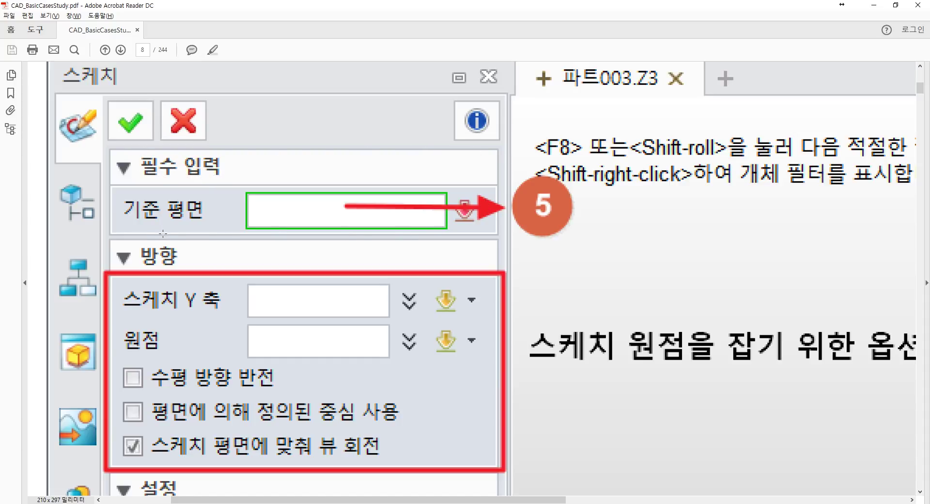
scroll(139, 257, down, 1)
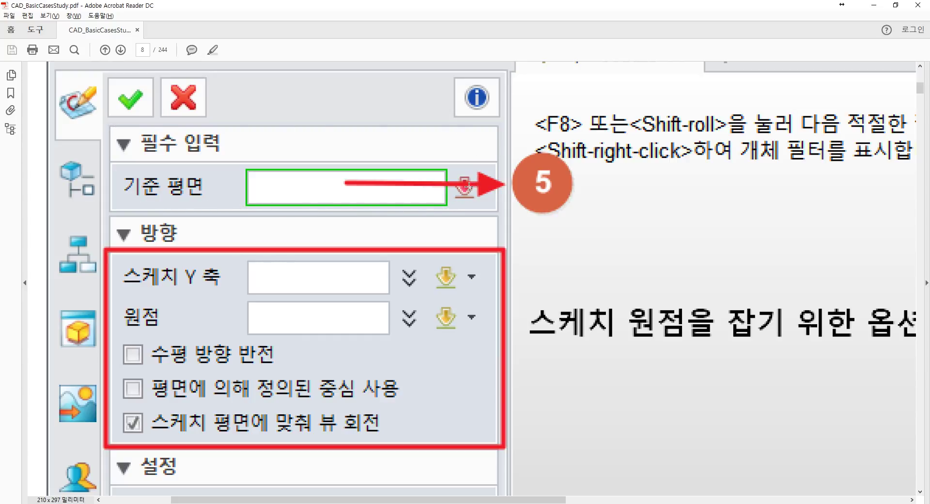
key(ctrl+2)
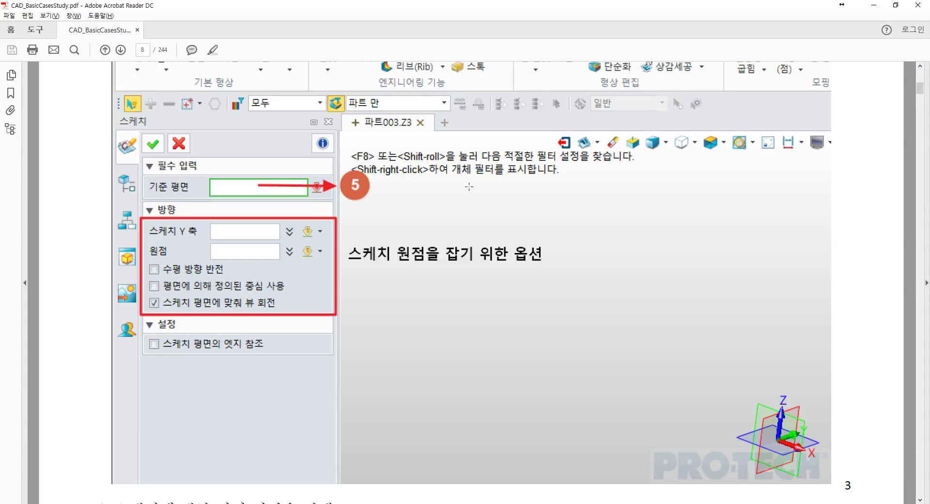
scroll(446, 194, down, 1)
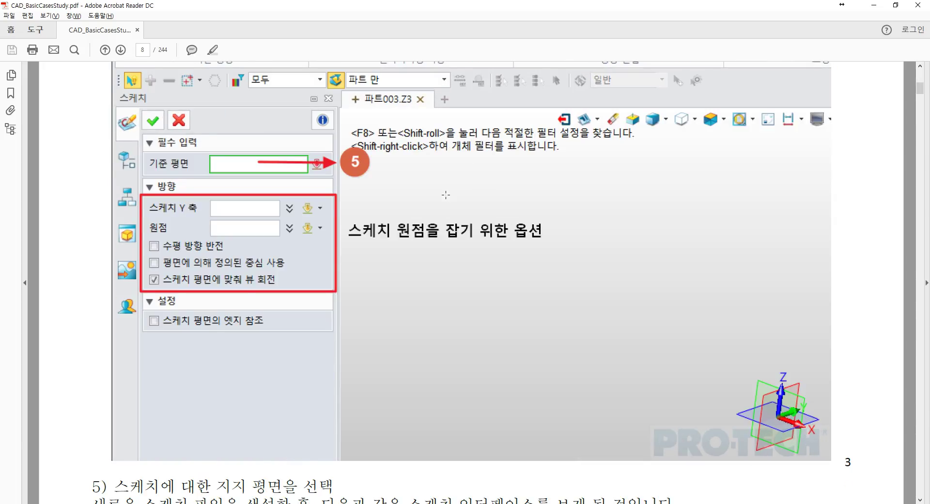
scroll(445, 195, down, 1)
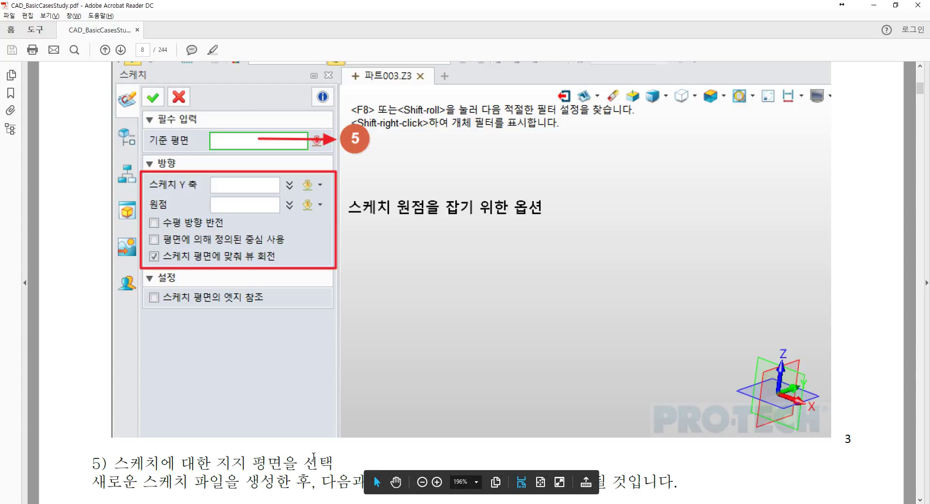
Switch to Paint (그림판) and draw an upright rectangle with the letter 가 inside at the canvas's upper left
key(super)
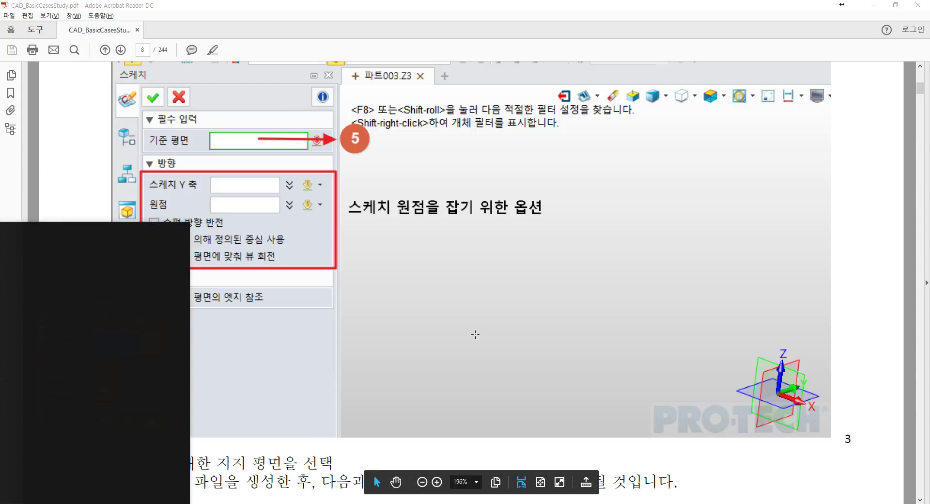
text(그림판)
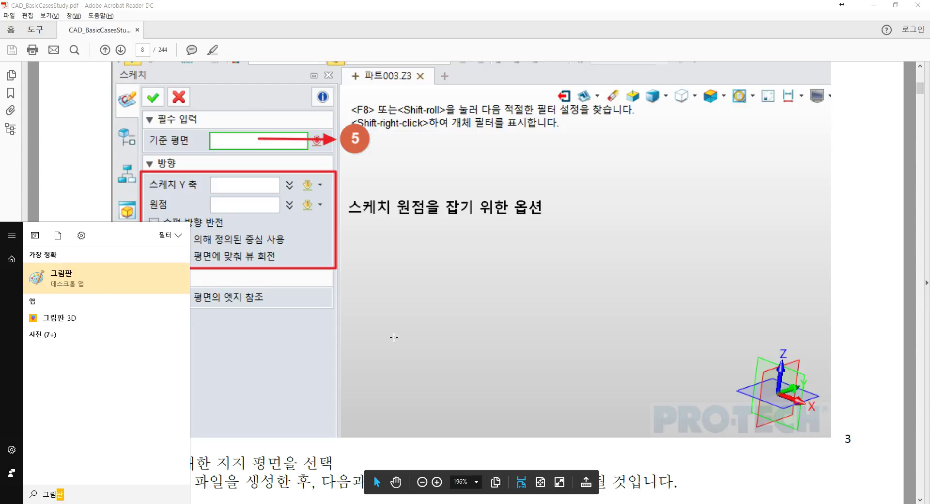
click(91, 274)
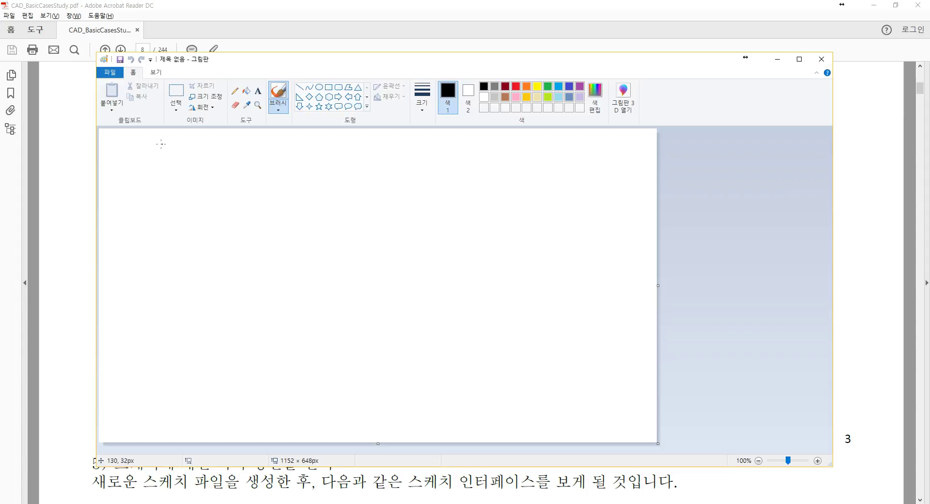
drag(161, 150, 158, 232)
mouse_move(156, 150)
mouse_down()
mouse_move(208, 149)
mouse_move(216, 181)
mouse_move(186, 230)
mouse_move(155, 231)
mouse_up()
drag(171, 175, 179, 208)
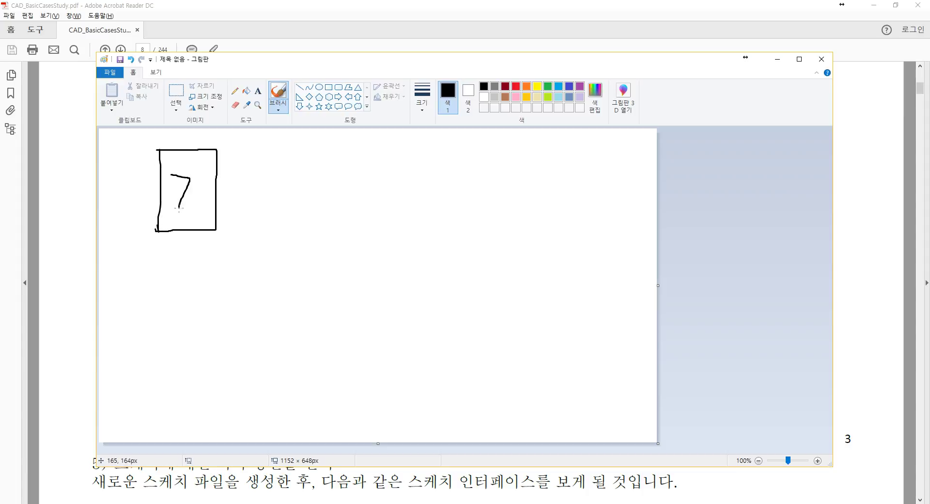
mouse_move(195, 169)
mouse_down()
mouse_move(197, 211)
mouse_move(211, 191)
mouse_up()
Draw a wide rectangle beside the first one, containing 가 rotated 90° clockwise
drag(296, 159, 301, 226)
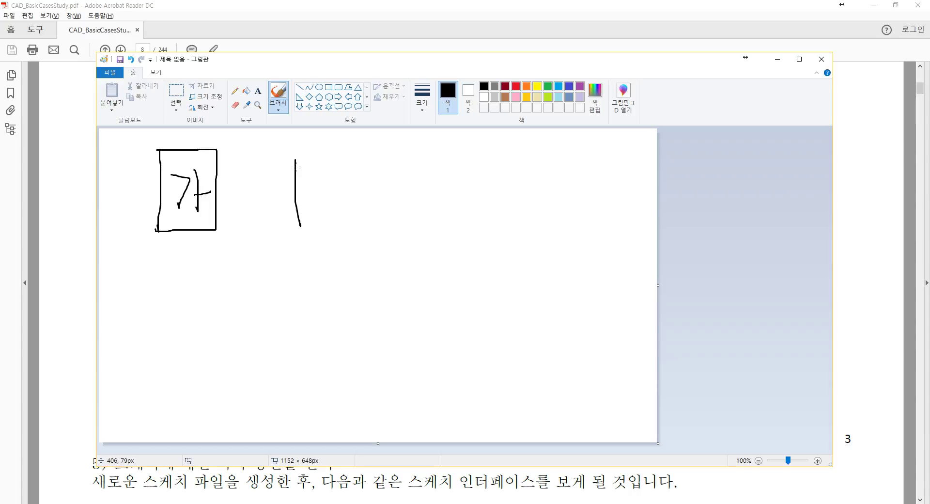
mouse_move(296, 167)
mouse_down()
mouse_move(414, 175)
mouse_move(412, 223)
mouse_move(305, 225)
mouse_up()
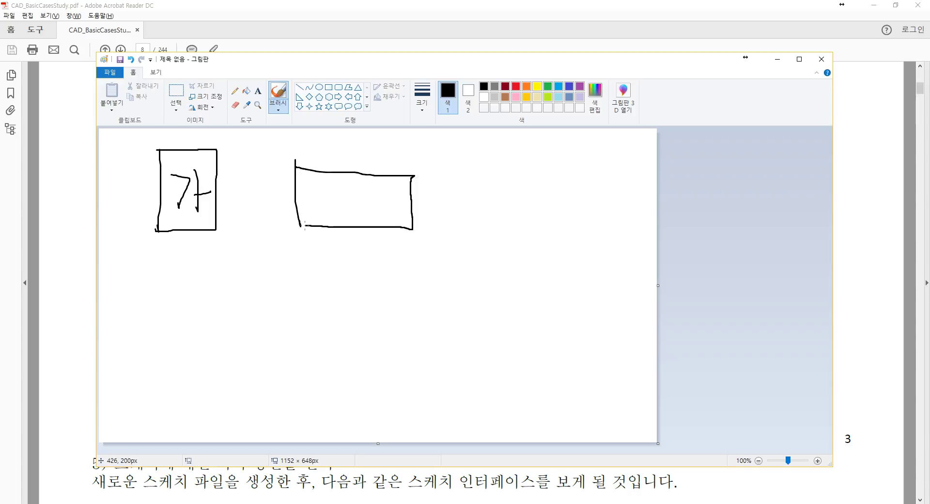
mouse_move(366, 189)
mouse_down()
mouse_move(343, 194)
mouse_move(369, 214)
mouse_move(357, 223)
mouse_up()
Complete the upper row with an upright rectangle containing 가 upside down and a wide one containing 가 rotated 90° counterclockwise
drag(464, 157, 469, 231)
mouse_move(462, 156)
mouse_down()
mouse_move(507, 156)
mouse_move(517, 184)
mouse_move(497, 233)
mouse_move(472, 231)
mouse_move(498, 188)
mouse_move(482, 212)
mouse_move(481, 192)
mouse_up()
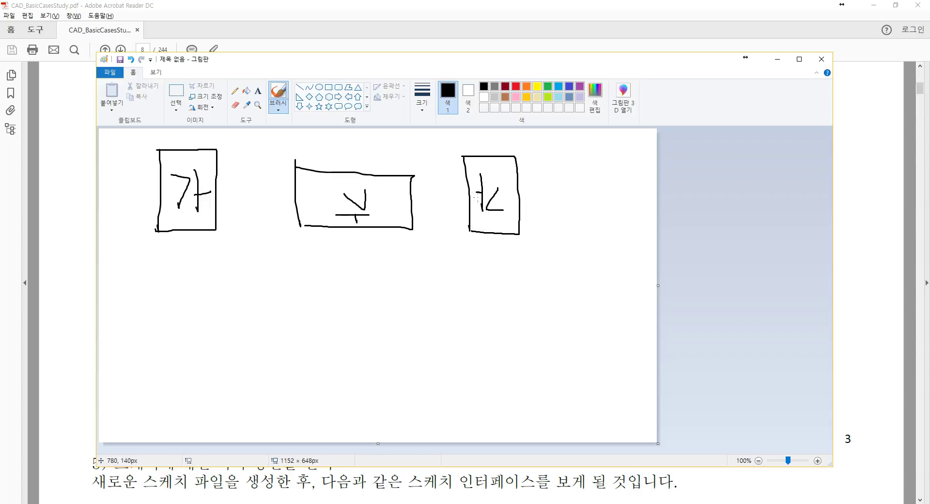
mouse_move(542, 175)
mouse_down()
mouse_move(546, 225)
mouse_move(550, 177)
mouse_move(626, 180)
mouse_move(625, 225)
mouse_move(546, 224)
mouse_up()
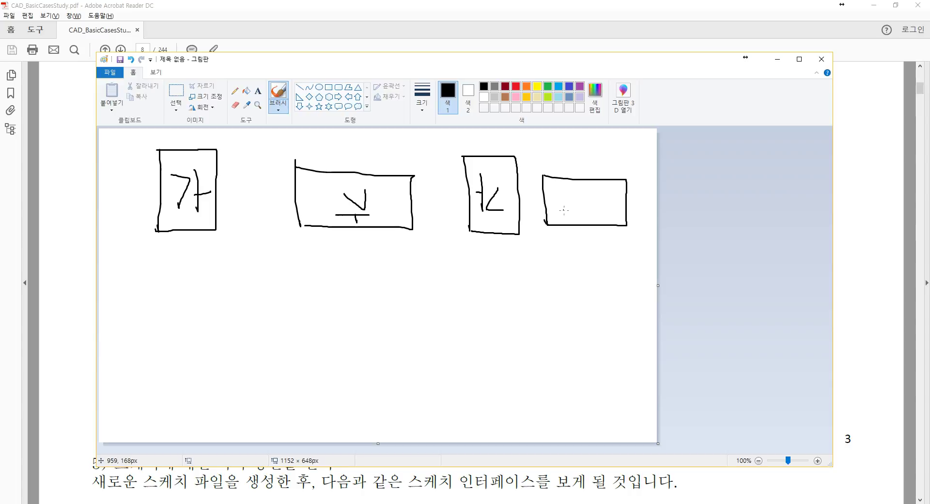
mouse_move(569, 212)
mouse_down()
mouse_move(570, 201)
mouse_move(586, 205)
mouse_move(580, 189)
mouse_move(599, 190)
mouse_up()
Draw an upright rectangle below the first one, containing a mirrored 가
drag(169, 280, 169, 347)
mouse_move(170, 279)
mouse_down()
mouse_move(220, 348)
mouse_move(185, 373)
mouse_move(169, 349)
mouse_up()
mouse_move(206, 306)
mouse_down()
mouse_move(192, 323)
mouse_move(199, 334)
mouse_up()
mouse_move(178, 294)
mouse_down()
mouse_move(183, 337)
mouse_move(182, 318)
mouse_up()
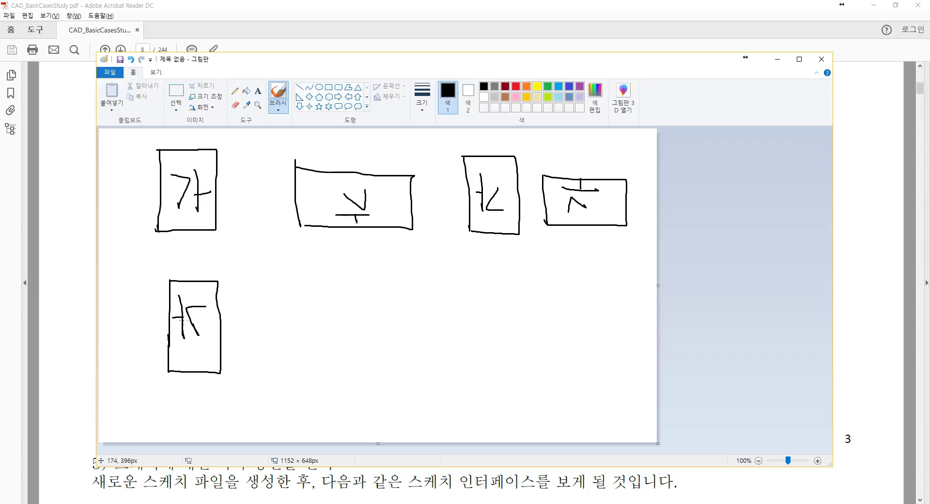
Continue the lower row with a wide rectangle holding the mirrored 가 turned 90° clockwise and an upright one holding it upside down
mouse_move(307, 287)
mouse_down()
mouse_move(306, 343)
mouse_move(399, 291)
mouse_move(413, 305)
mouse_move(420, 342)
mouse_move(305, 344)
mouse_up()
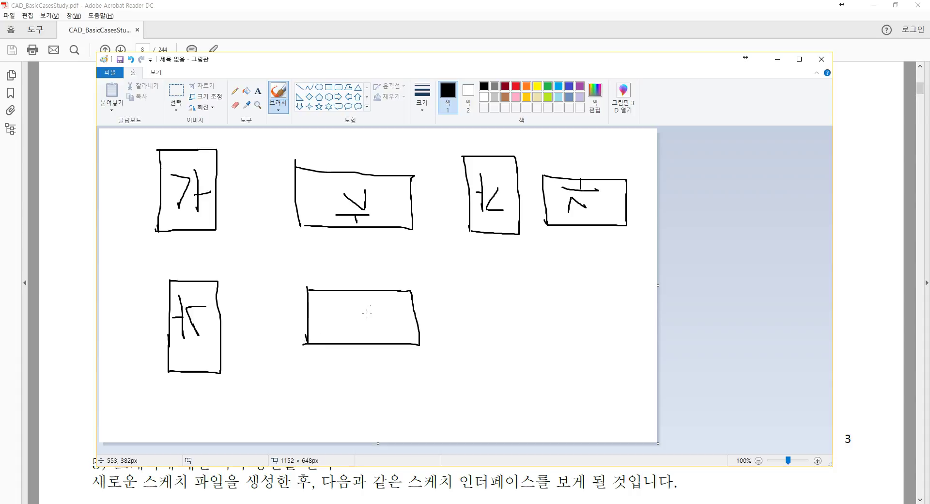
mouse_move(370, 328)
mouse_down()
mouse_move(348, 315)
mouse_move(338, 331)
mouse_move(333, 307)
mouse_move(350, 302)
mouse_move(350, 311)
mouse_up()
drag(471, 278, 482, 358)
mouse_move(474, 291)
mouse_down()
mouse_move(472, 279)
mouse_move(500, 280)
mouse_move(516, 353)
mouse_move(480, 352)
mouse_move(494, 326)
mouse_move(486, 316)
mouse_move(507, 339)
mouse_move(513, 323)
mouse_up()
Finish the lower row with a wide rectangle containing the mirrored 가 turned 90° counterclockwise
drag(551, 287, 557, 345)
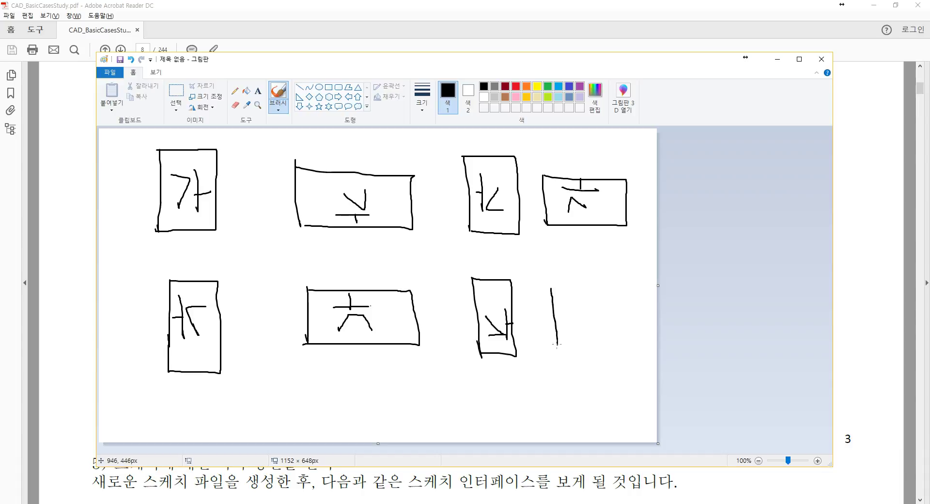
mouse_move(552, 292)
mouse_down()
mouse_move(630, 296)
mouse_move(635, 342)
mouse_move(554, 345)
mouse_up()
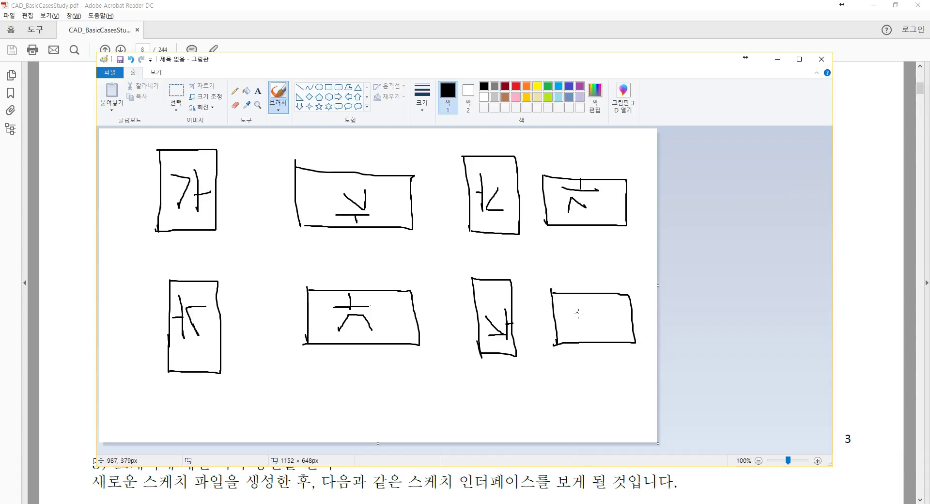
mouse_move(577, 308)
mouse_down()
mouse_move(581, 325)
mouse_move(596, 314)
mouse_move(610, 329)
mouse_move(591, 338)
mouse_up()
Set the brush colour to light blue and draw an arrow labelled x pointing right from the first 가
click(527, 87)
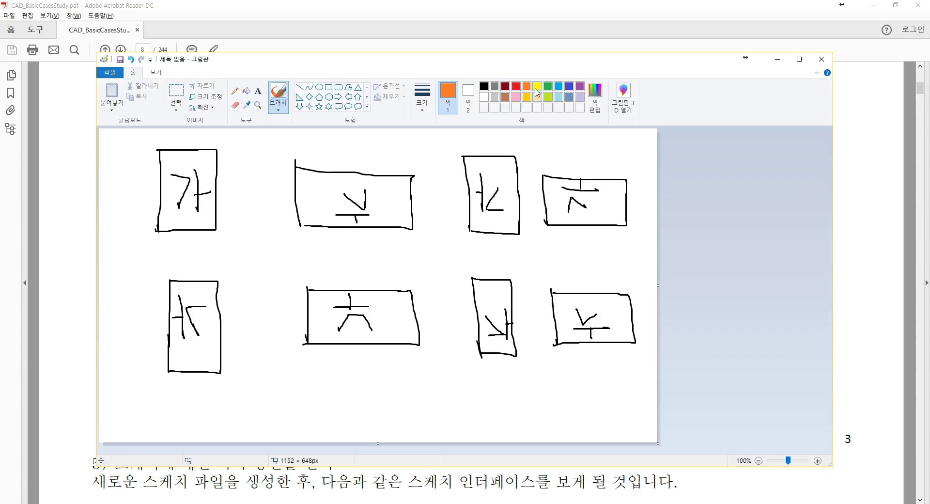
click(558, 87)
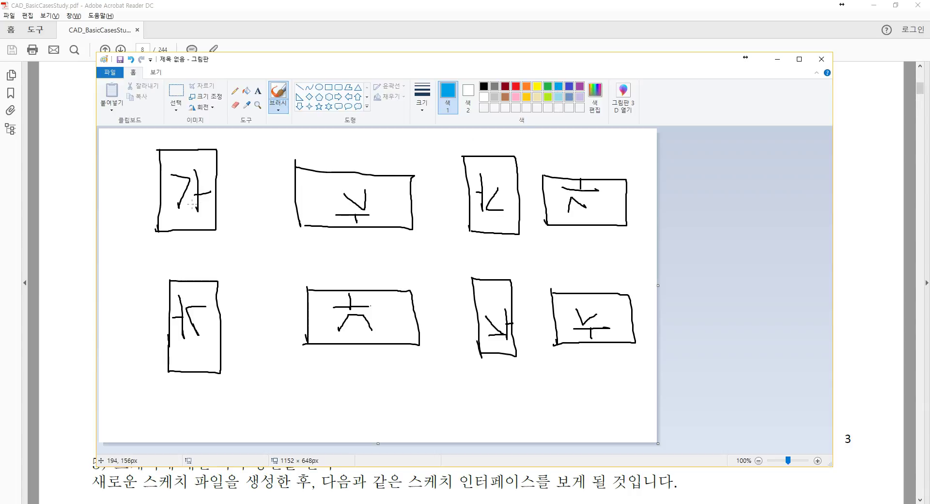
mouse_move(188, 198)
mouse_down()
mouse_move(226, 197)
mouse_move(239, 206)
mouse_move(232, 214)
mouse_up()
Try blue arrows following each rotated letter's own x direction across the upper row and on the first mirrored letter
drag(357, 202, 360, 247)
mouse_move(488, 200)
mouse_down()
mouse_move(453, 200)
mouse_move(463, 212)
mouse_up()
drag(584, 190, 576, 168)
drag(590, 159, 595, 164)
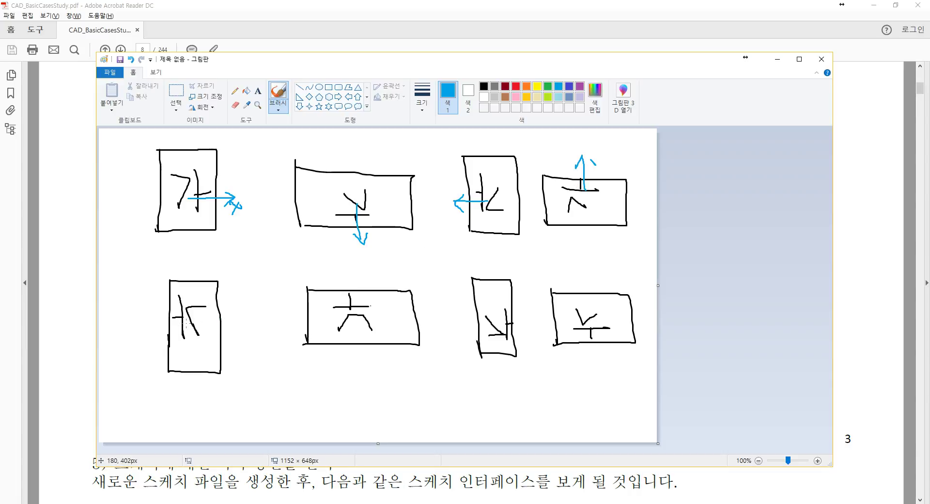
drag(187, 321, 151, 323)
Undo the blue strokes back to the labelled arrow on the first letter
key(ctrl+z)
key(ctrl+z)
key(ctrl+z)
key(ctrl+z)
key(ctrl+z)
key(ctrl+z)
key(ctrl+z)
key(ctrl+z)
key(ctrl+z)
key(ctrl+z)
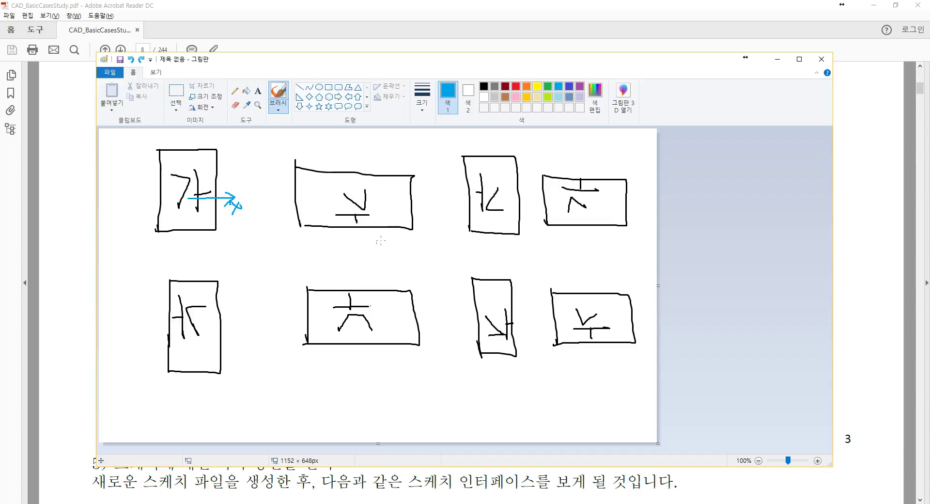
Draw blue arrows pointing right from the other three upper-row letters and the last two lower-row letters
mouse_move(355, 205)
mouse_down()
mouse_move(431, 205)
mouse_move(419, 212)
mouse_up()
drag(477, 200, 642, 199)
mouse_move(634, 190)
mouse_down()
mouse_move(643, 199)
mouse_move(622, 214)
mouse_up()
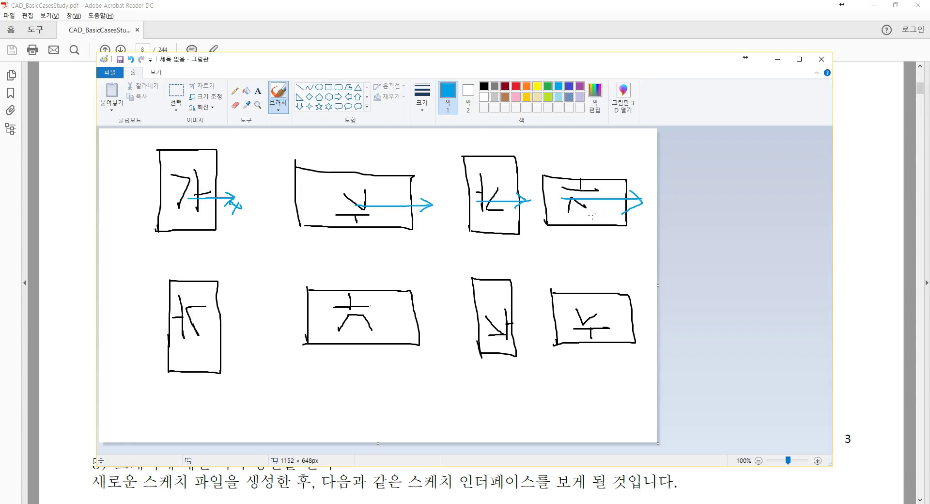
drag(587, 320, 625, 320)
drag(625, 320, 614, 328)
drag(494, 318, 529, 319)
drag(530, 320, 515, 327)
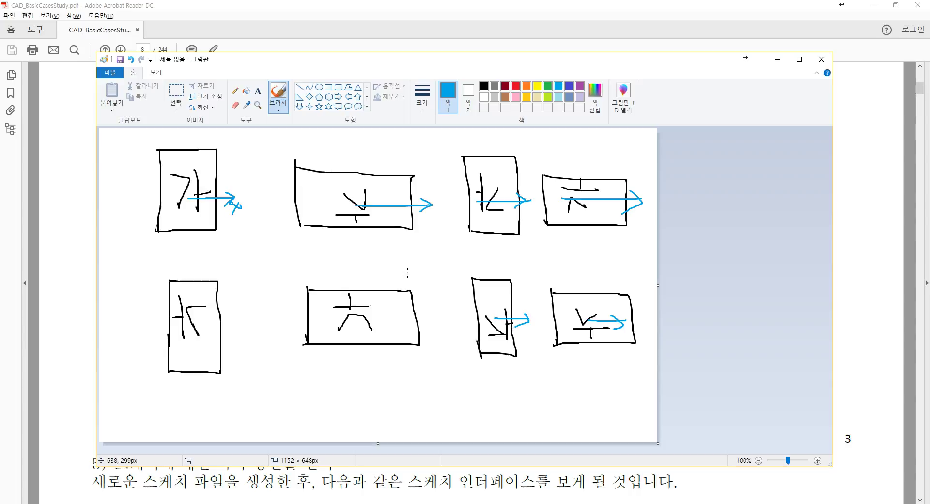
Write a circled 8 in blue between the two rows and switch back to page 8's sketch options figure in Acrobat Reader
mouse_move(381, 246)
mouse_down()
mouse_move(380, 262)
mouse_move(365, 239)
mouse_move(378, 280)
mouse_move(363, 272)
mouse_up()
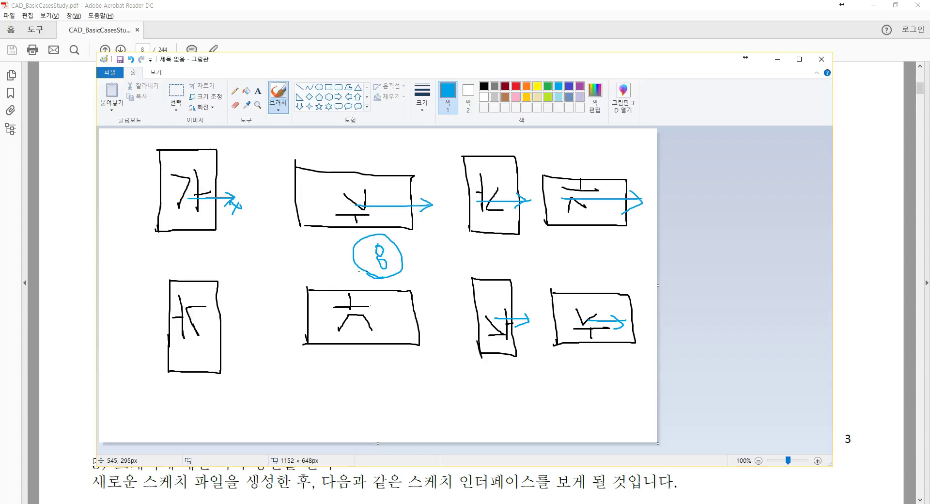
click(49, 266)
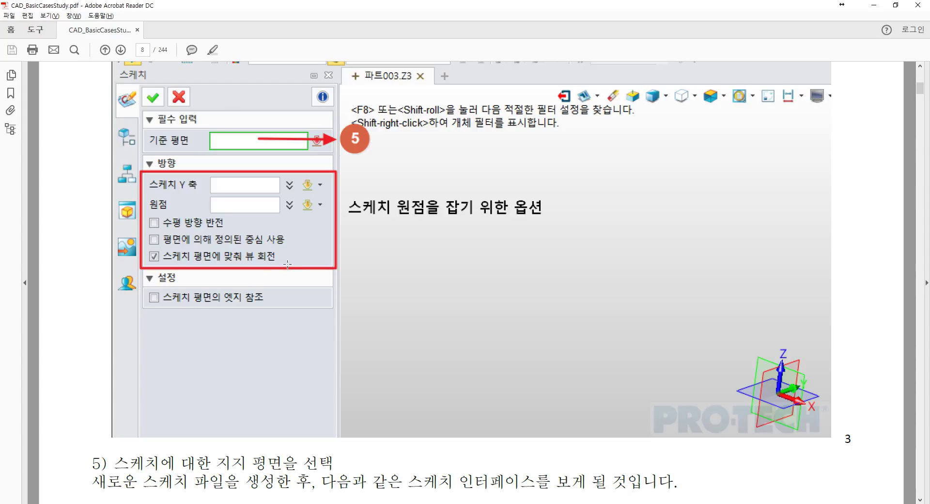
scroll(288, 264, up, 2)
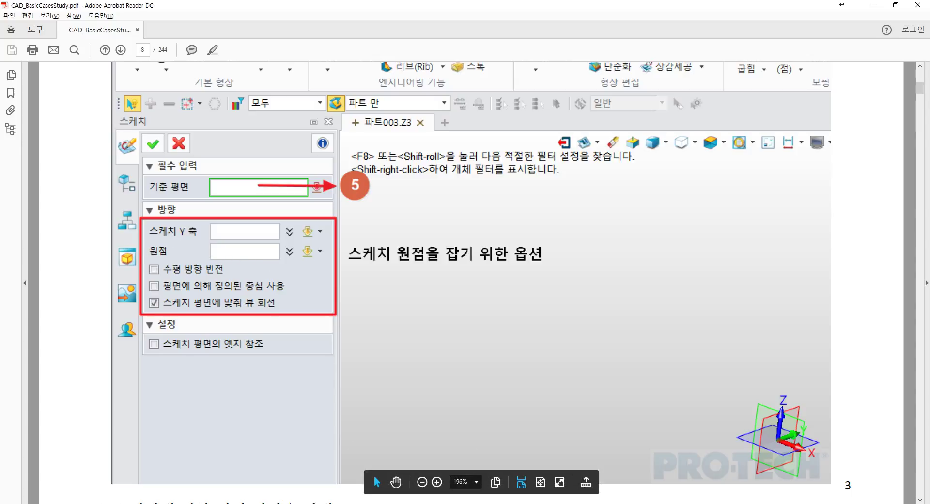
Switch to ZW3D and start a sketch with the XZ plane as its reference plane
click(387, 503)
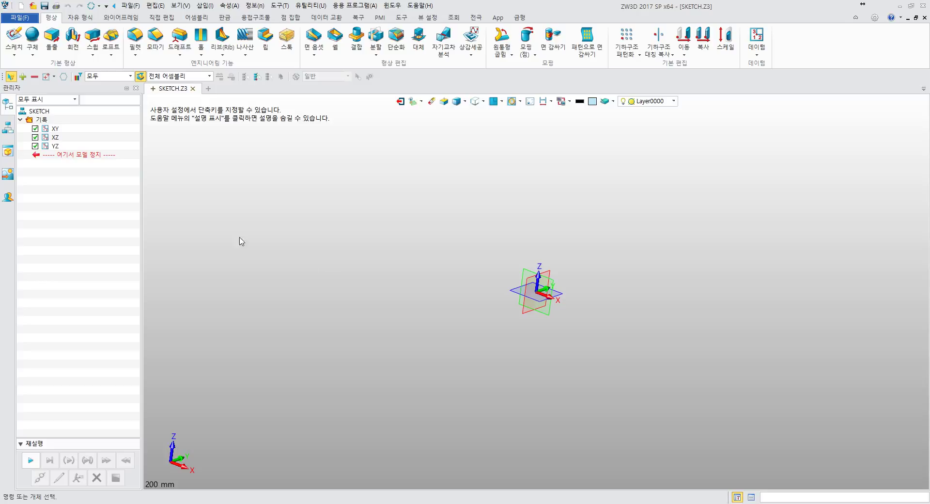
click(18, 52)
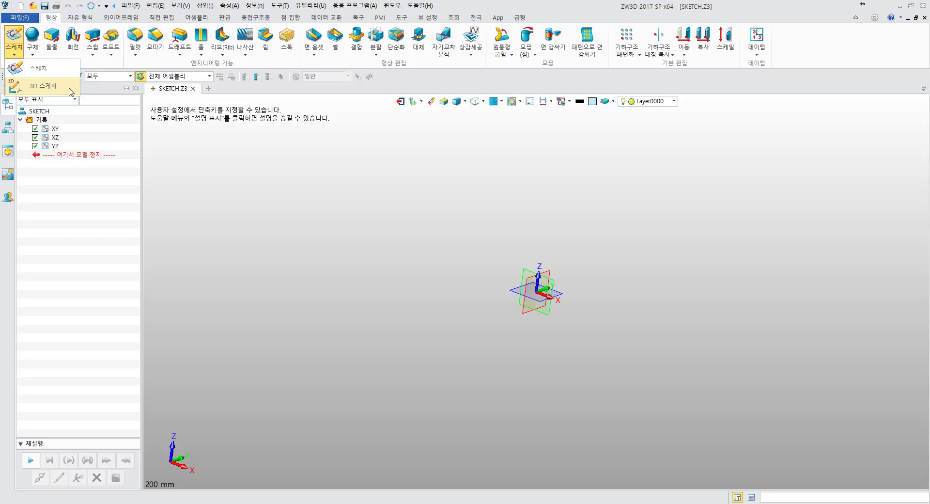
click(42, 73)
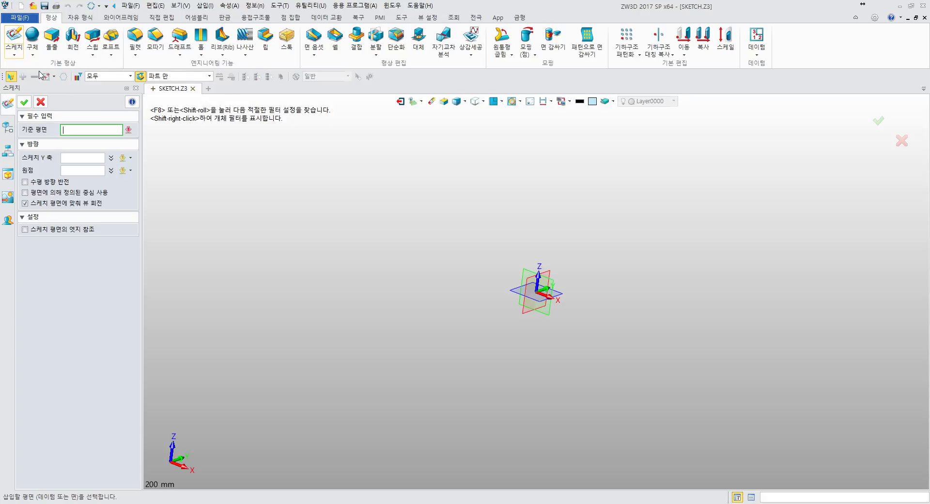
click(551, 281)
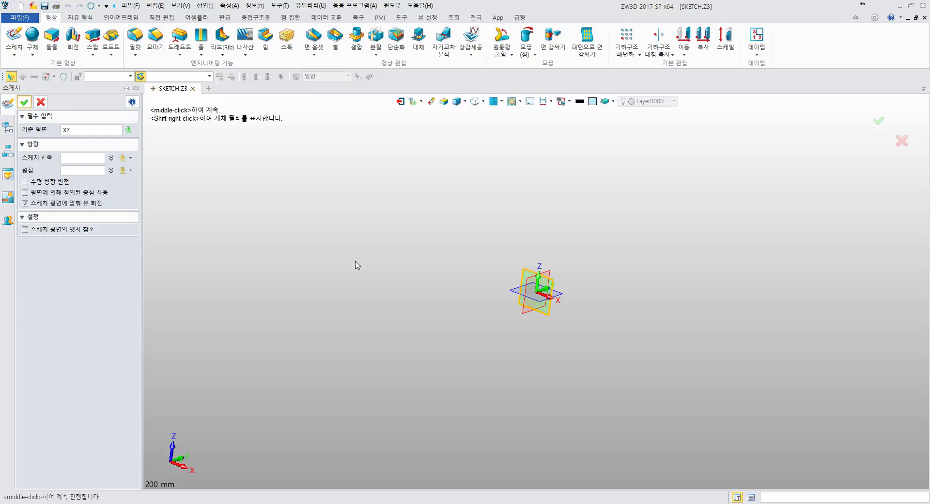
middle_drag(420, 255, 262, 249)
right_drag(325, 296, 412, 260)
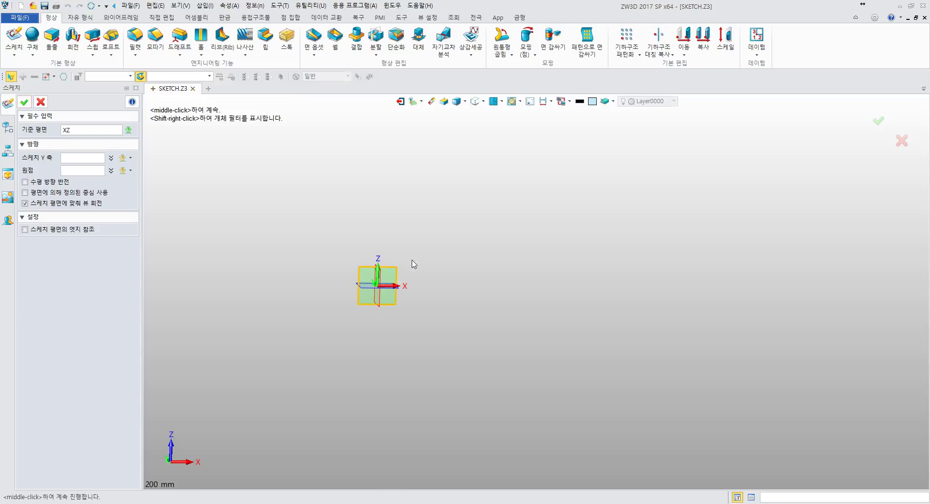
Go through the sketch's Y-axis and origin inputs and turn on the horizontal direction reversal
click(69, 158)
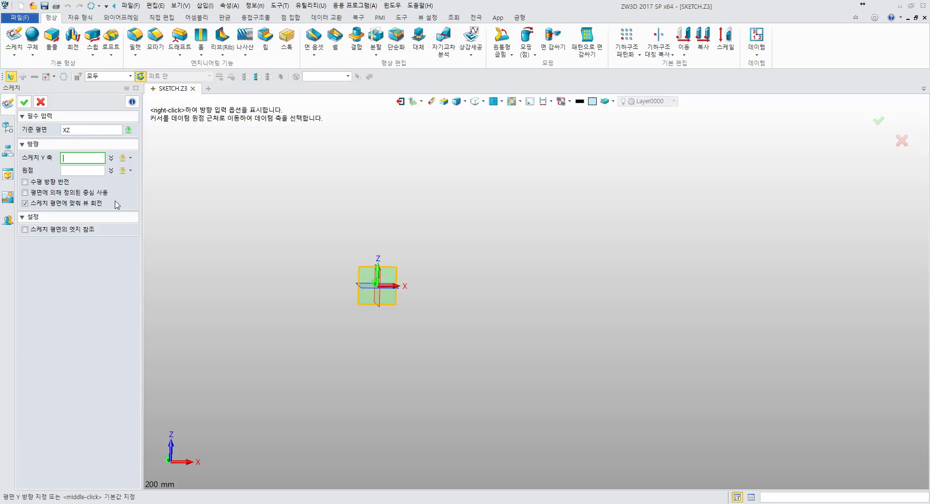
mouse_move(249, 249)
right_down()
mouse_move(291, 255)
mouse_move(255, 255)
right_up()
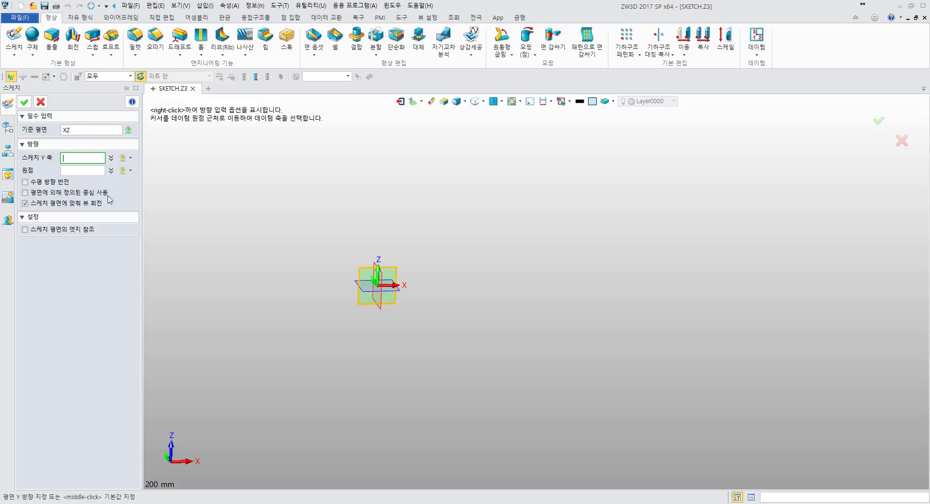
click(73, 170)
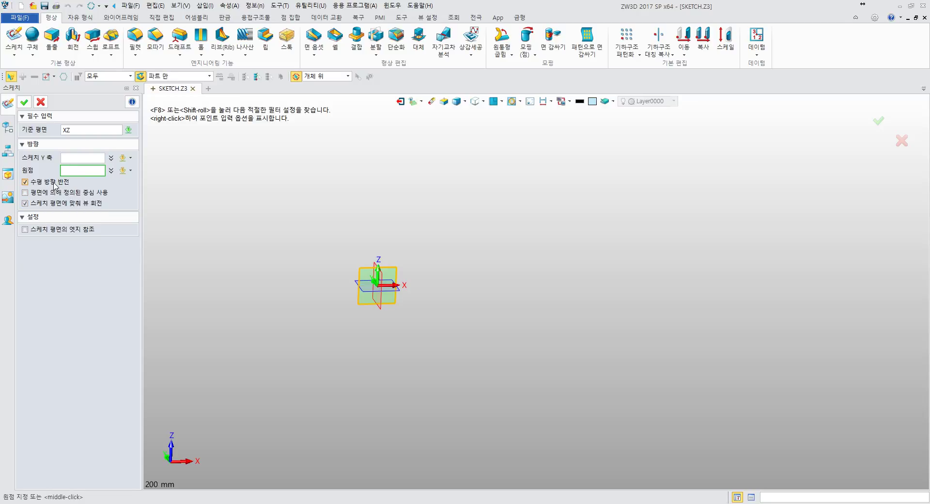
click(56, 186)
click(55, 186)
click(47, 184)
key(alt+Tab)
key(alt+Tab)
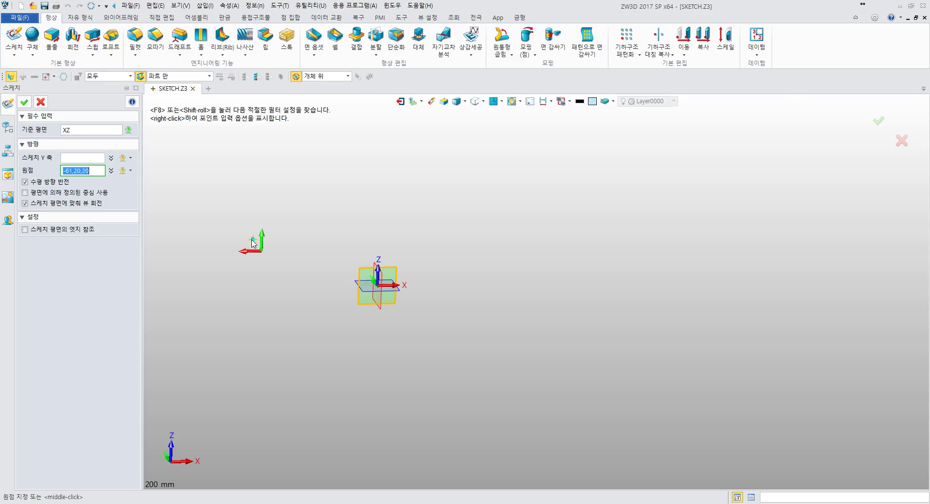
Switch to Paint and start a blank drawing without saving the current one
key(alt+Tab)
key(Tab)
key(alt+f)
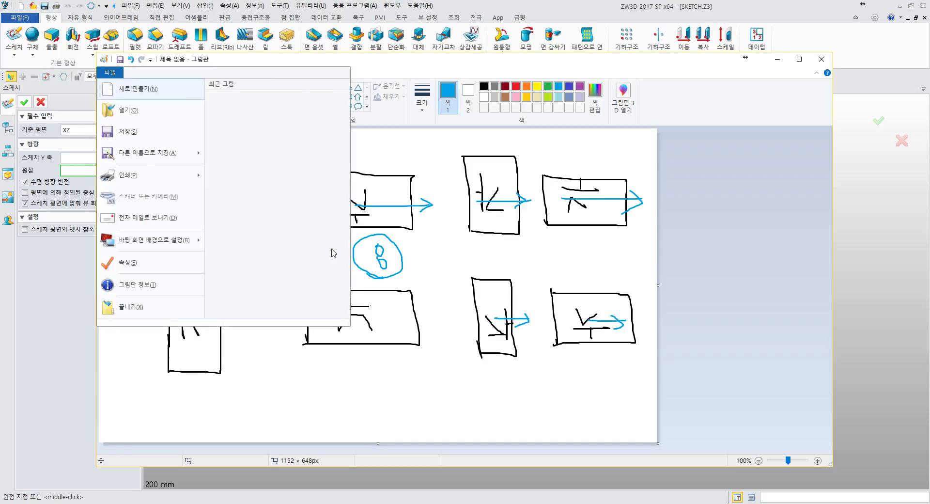
key(n)
key(n)
Draw a horizontal arrow labelled x and a vertical arrow labelled y from a common corner
mouse_move(313, 289)
mouse_down()
mouse_move(502, 291)
mouse_move(458, 311)
mouse_up()
drag(520, 308, 557, 309)
drag(554, 297, 533, 313)
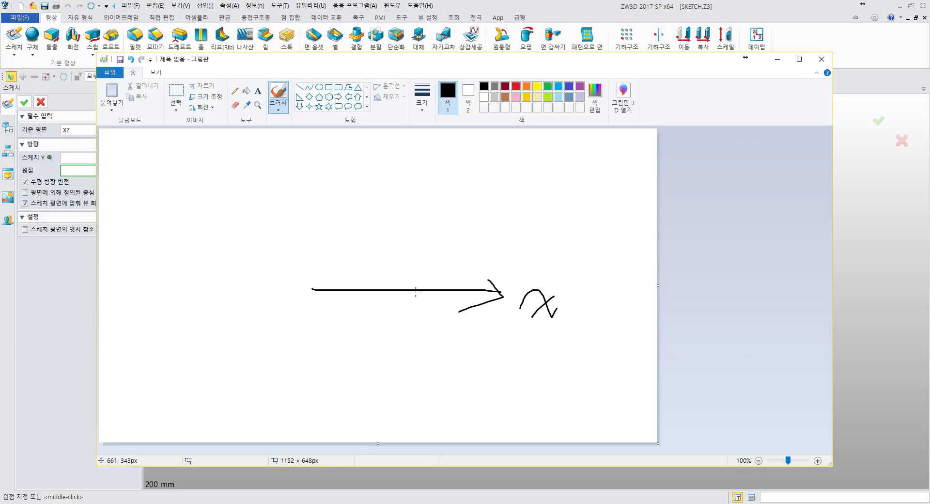
drag(307, 139, 326, 287)
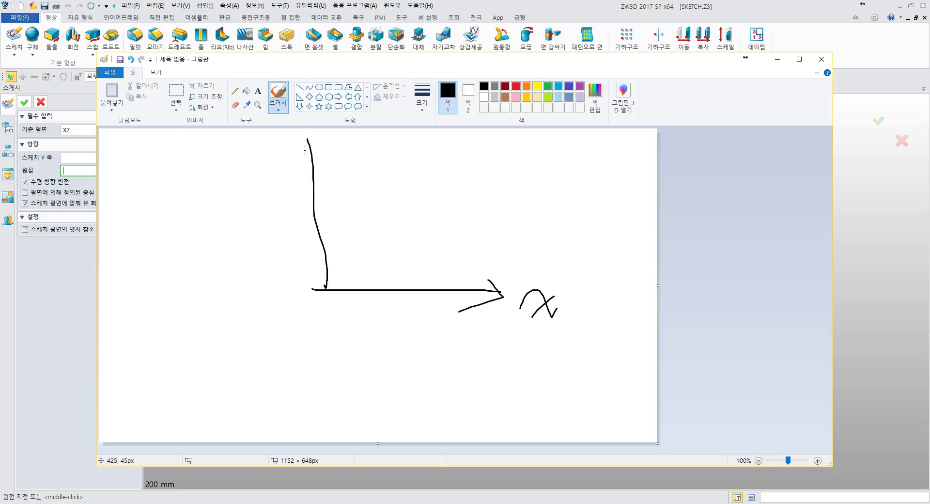
mouse_move(301, 155)
mouse_down()
mouse_move(307, 138)
mouse_move(322, 153)
mouse_move(282, 183)
mouse_move(309, 171)
mouse_up()
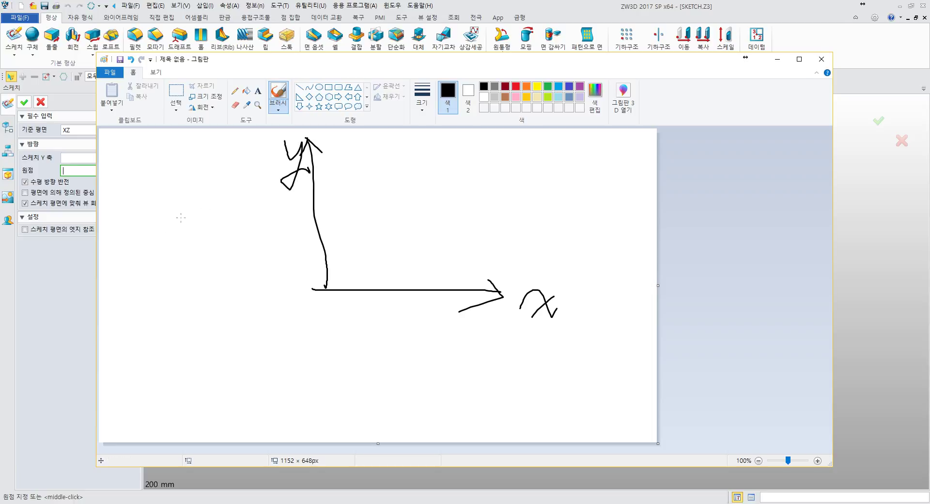
Return to ZW3D, view the XZ plane from behind and turn off the sketch's horizontal direction reversal
click(84, 259)
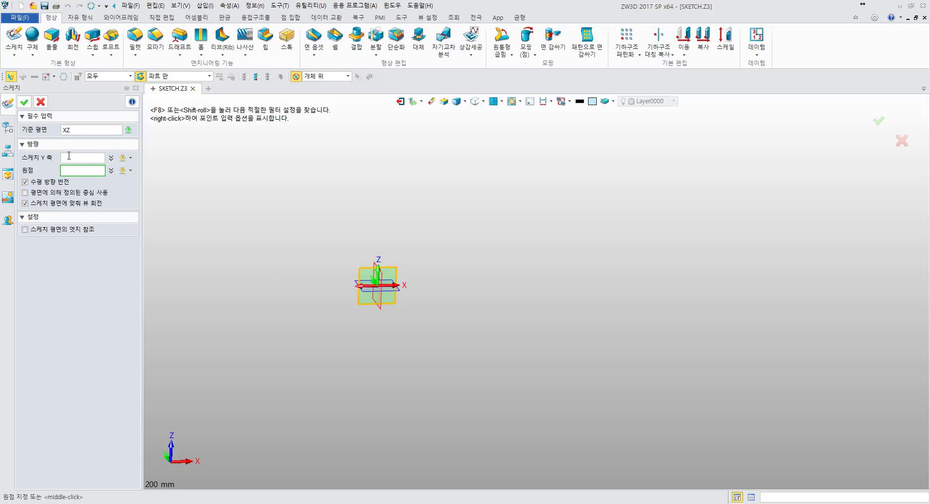
click(78, 131)
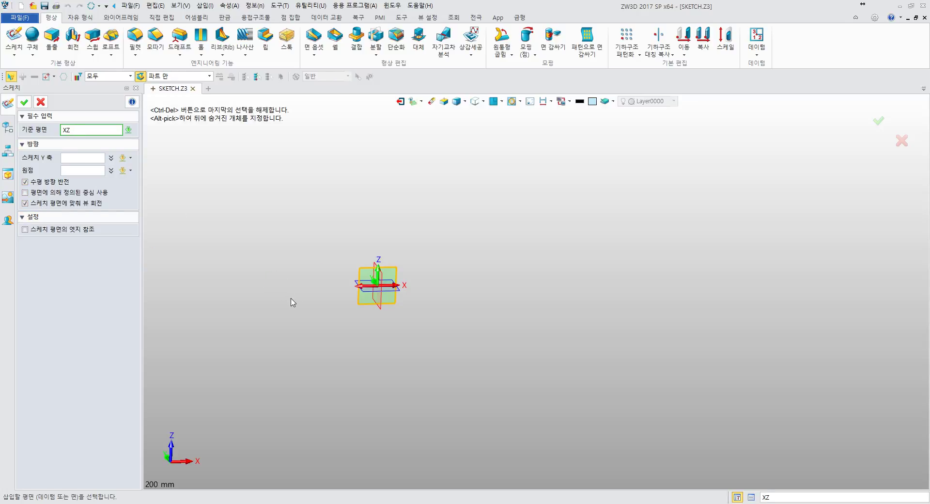
middle_drag(293, 303, 481, 317)
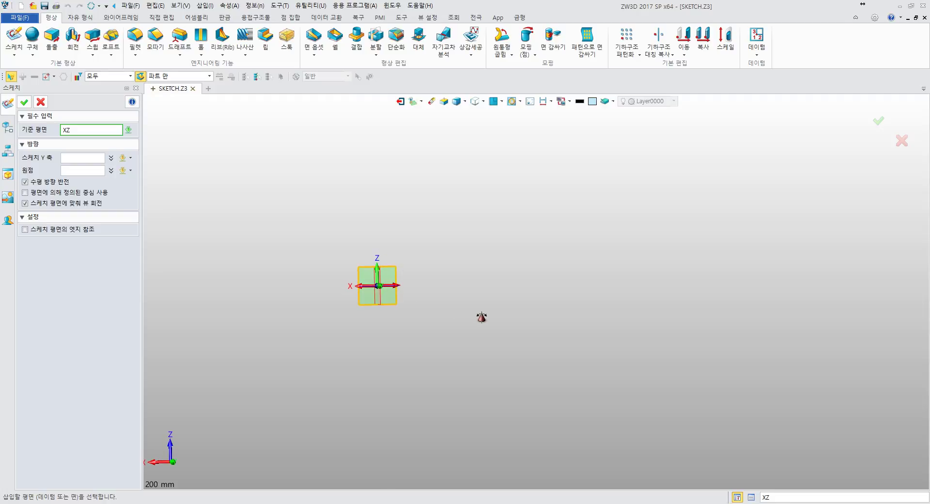
click(47, 183)
middle_drag(442, 338, 237, 342)
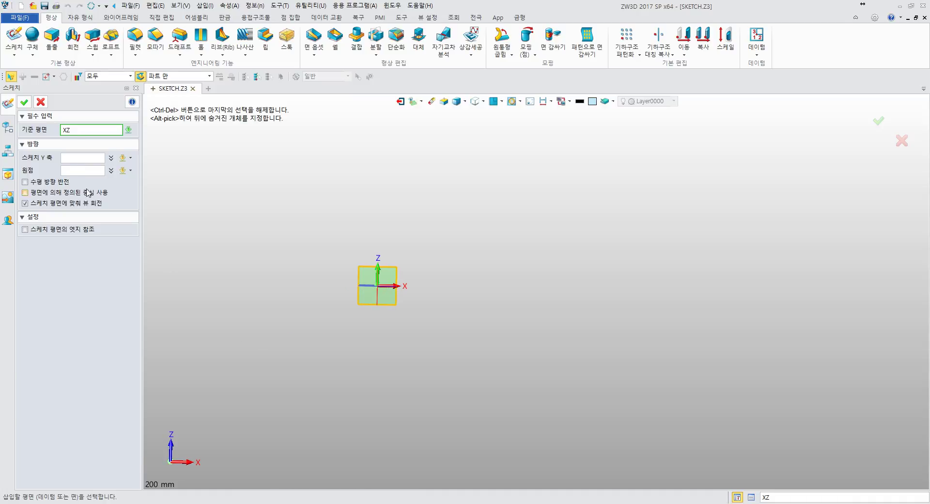
Open the sketch's Y-axis direction for input and cancel the sketch command
click(67, 157)
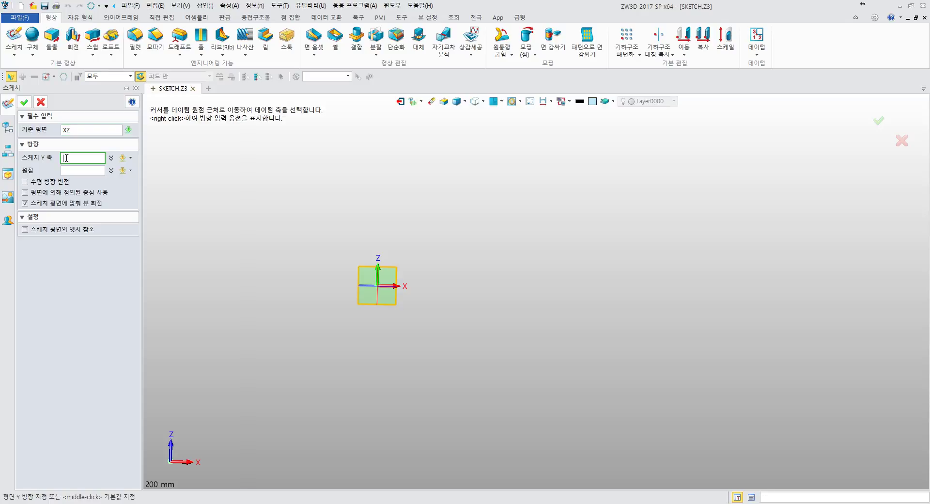
middle_drag(282, 297, 309, 323)
scroll(315, 315, up, 3)
mouse_move(318, 311)
right_down()
mouse_move(373, 288)
mouse_move(334, 318)
right_up()
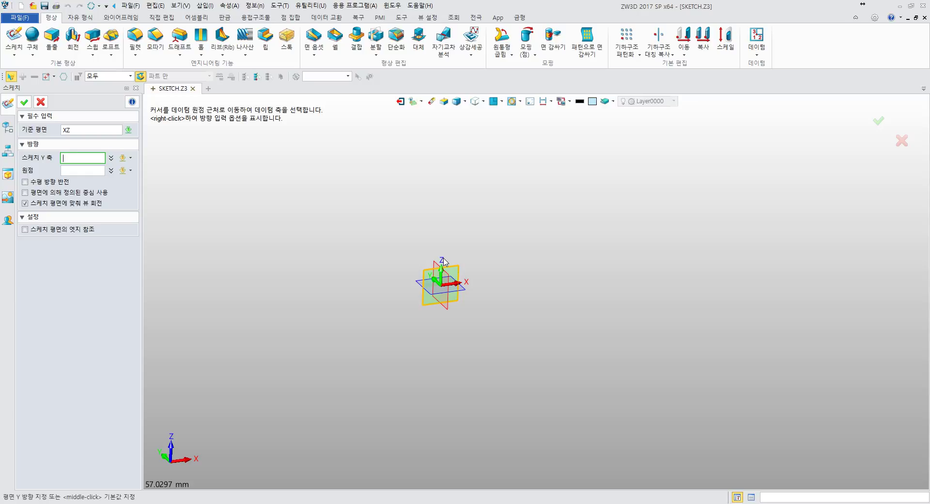
key(Escape)
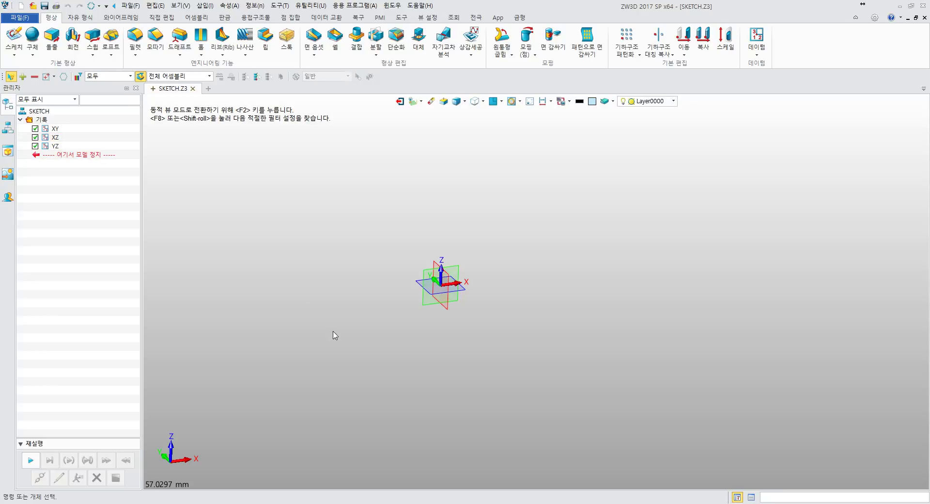
Start a sketch on the XZ plane and set its Y axis to the downward Z direction, -0,-0,-1
middle_click(282, 262)
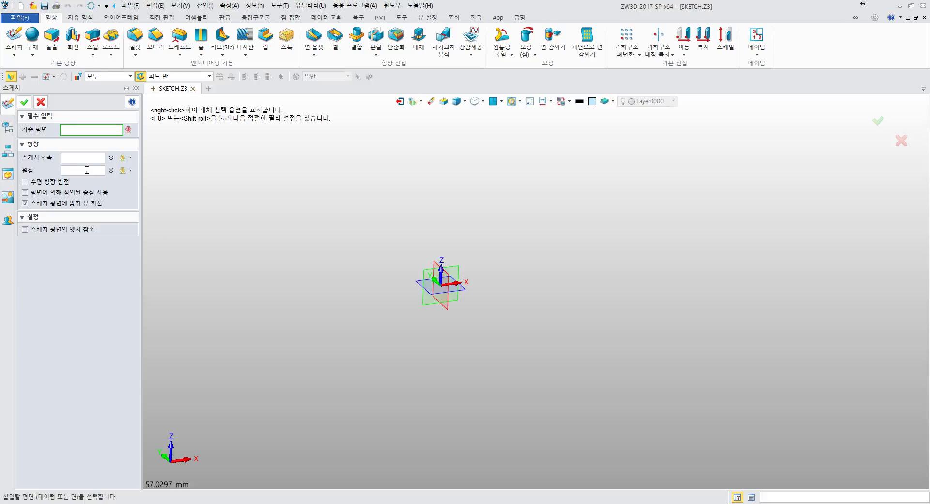
click(457, 299)
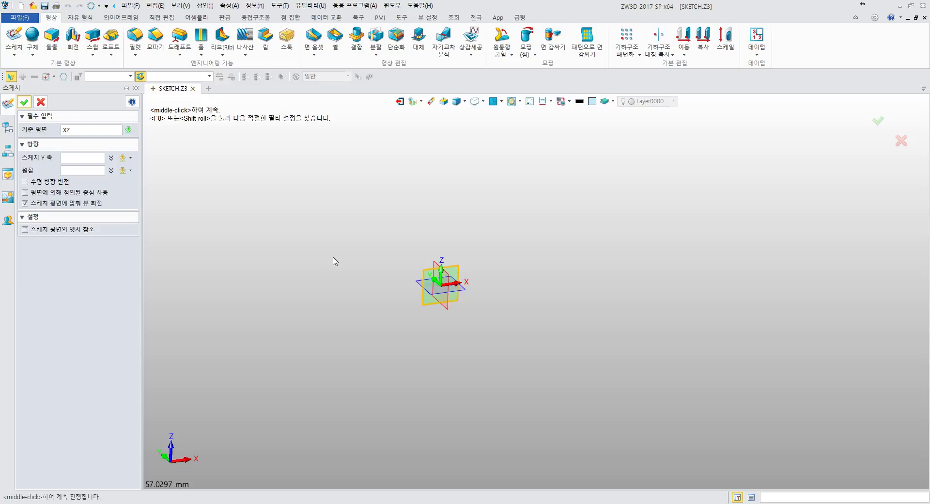
click(84, 157)
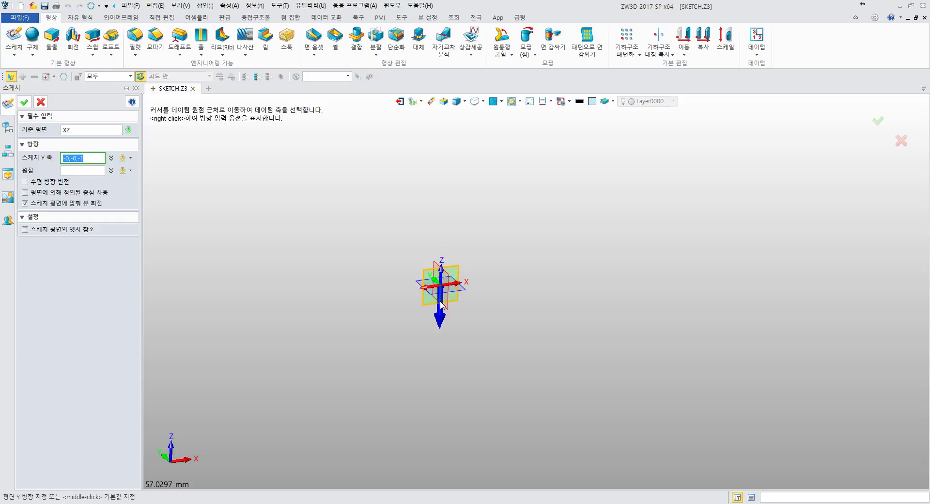
click(441, 305)
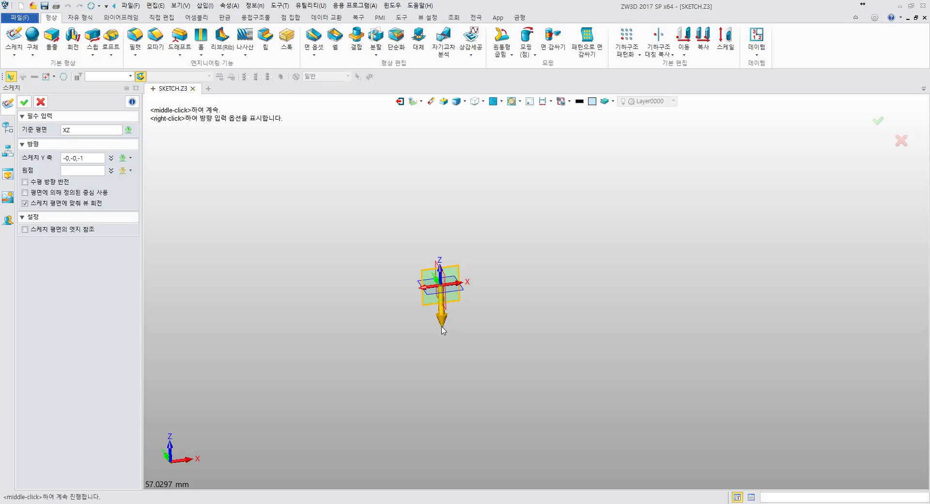
Turn the horizontal direction reversal on and off, viewing both orientations, and cancel the sketch after previewing an origin
click(59, 183)
right_drag(358, 267, 354, 253)
mouse_move(364, 287)
right_down()
mouse_move(354, 279)
mouse_move(363, 255)
mouse_move(362, 292)
right_up()
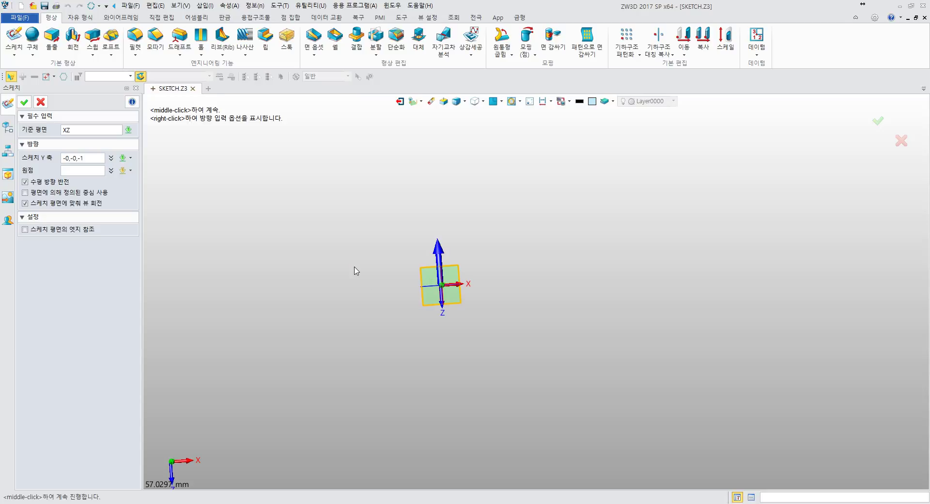
click(67, 182)
right_drag(305, 312, 255, 290)
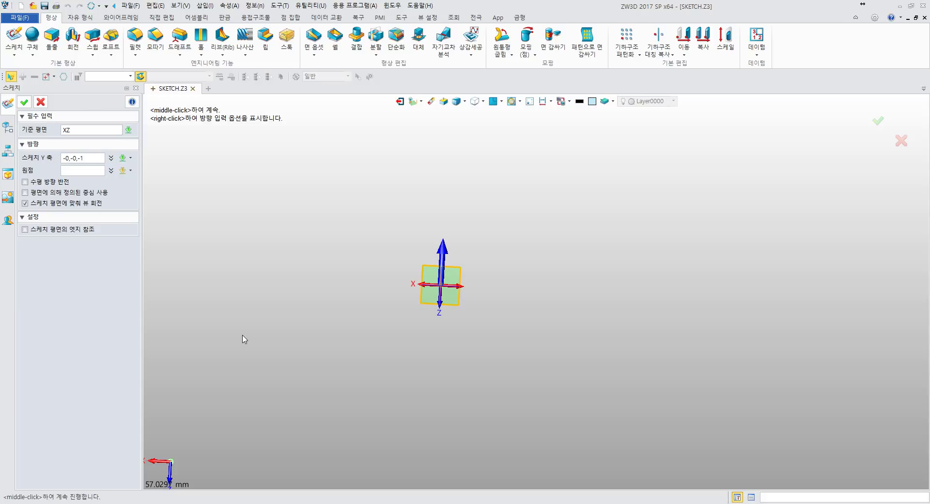
click(73, 169)
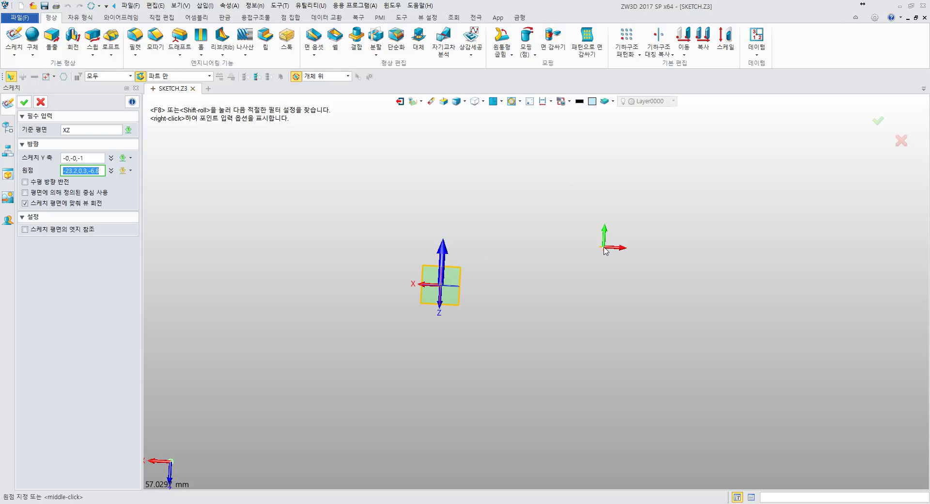
key(Escape)
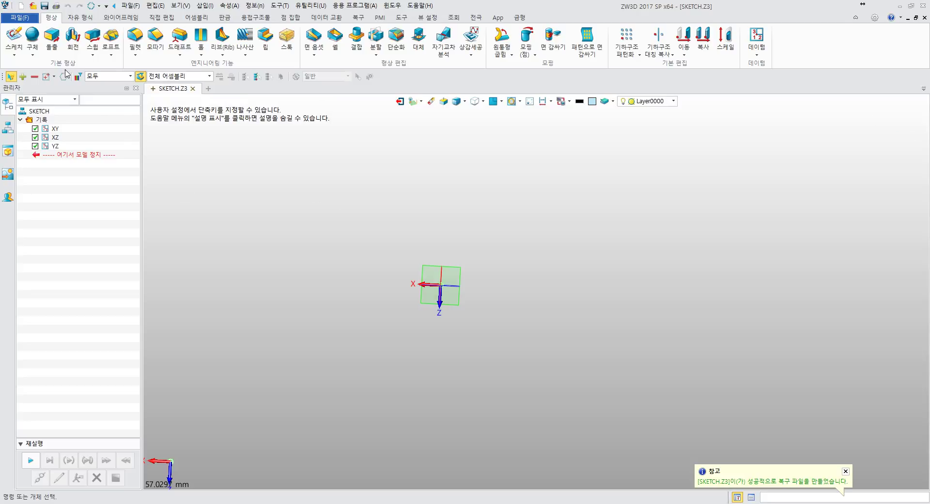
Create a thin block centred on 0,0,0 with a corner at about -24.8,0.3,-10, measuring about 0.6 by 20 by 49.6 mm
click(52, 38)
click(32, 55)
click(44, 76)
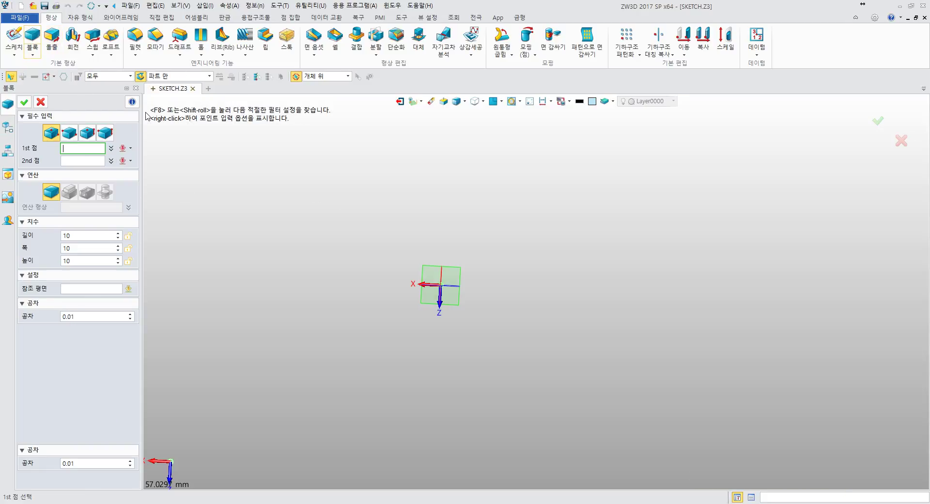
click(441, 286)
click(616, 223)
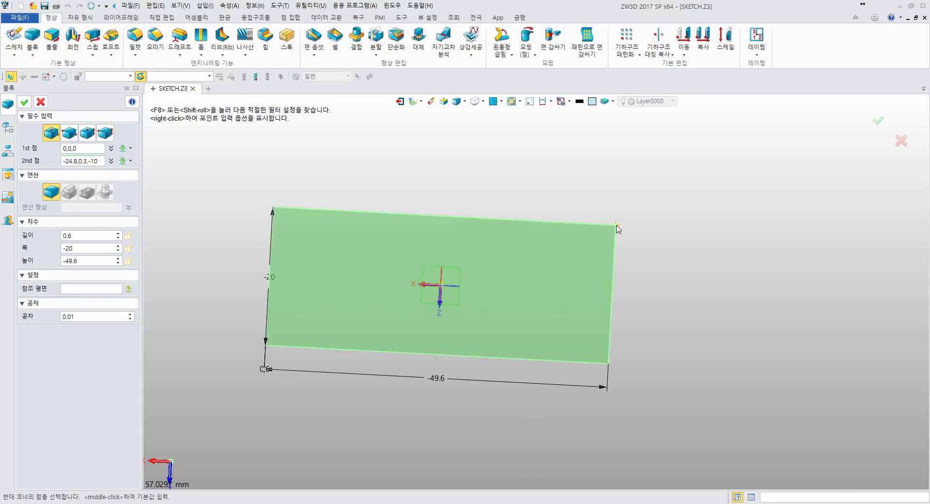
right_drag(645, 212, 483, 272)
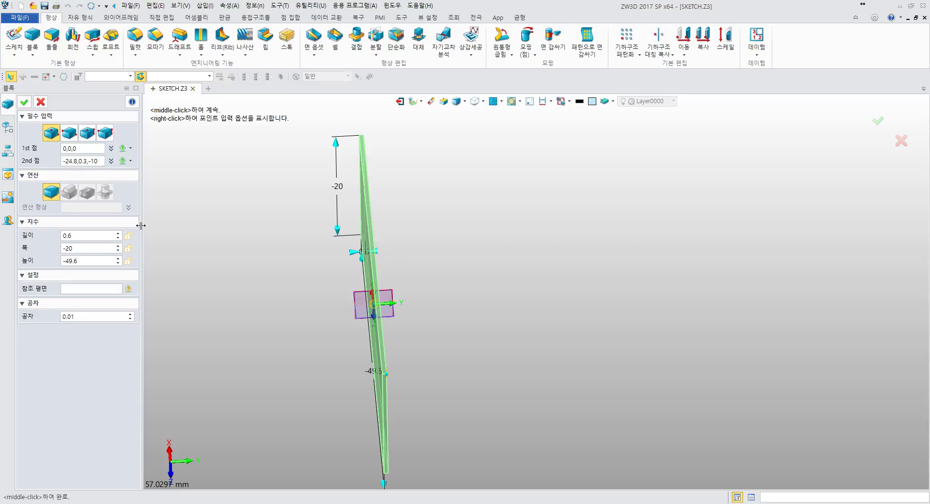
click(90, 261)
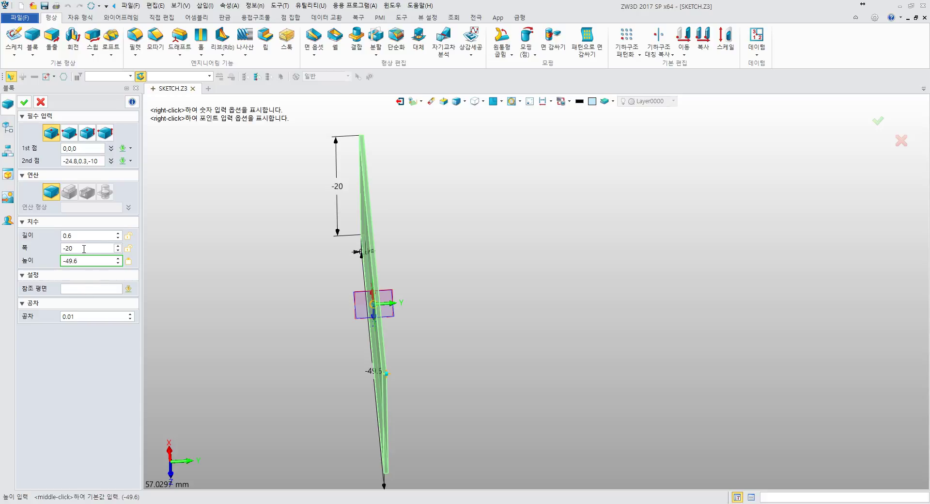
middle_click(264, 252)
middle_click(264, 252)
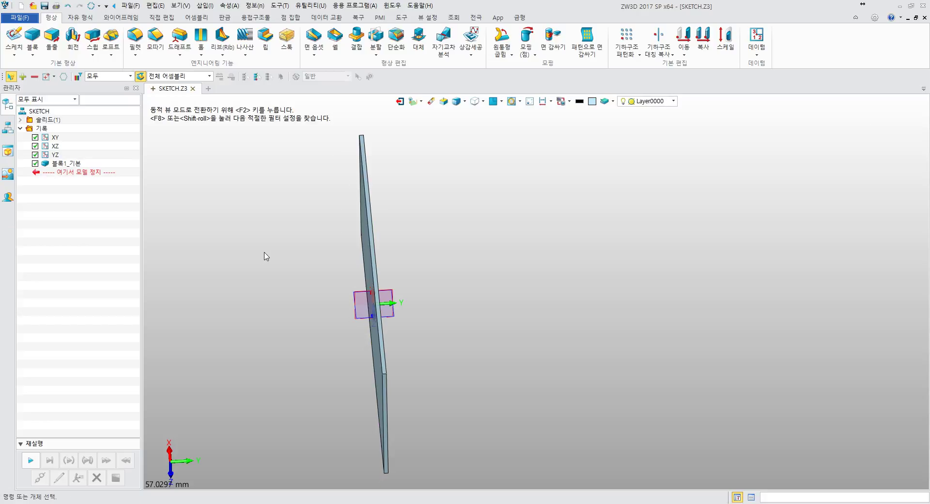
Start a sketch on the block's large face with its origin at the corner point 24.8,-0.3,-10
right_drag(337, 306, 314, 228)
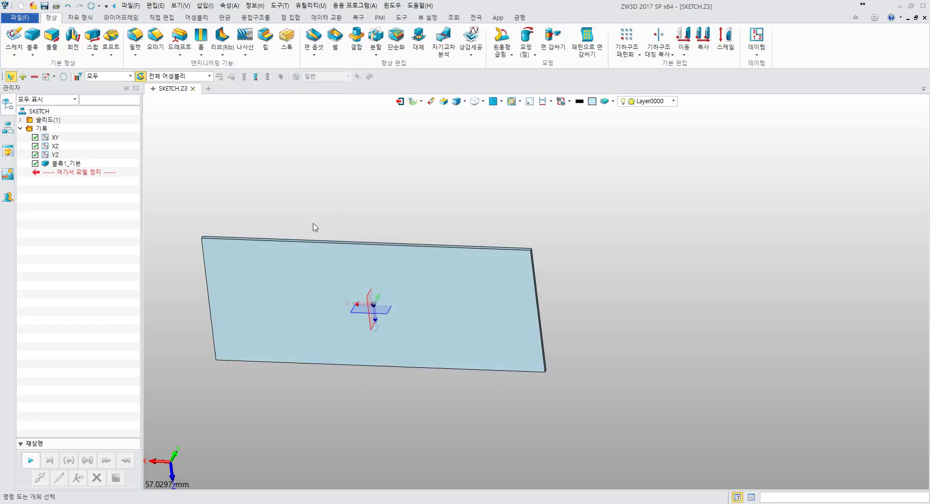
click(13, 37)
click(303, 307)
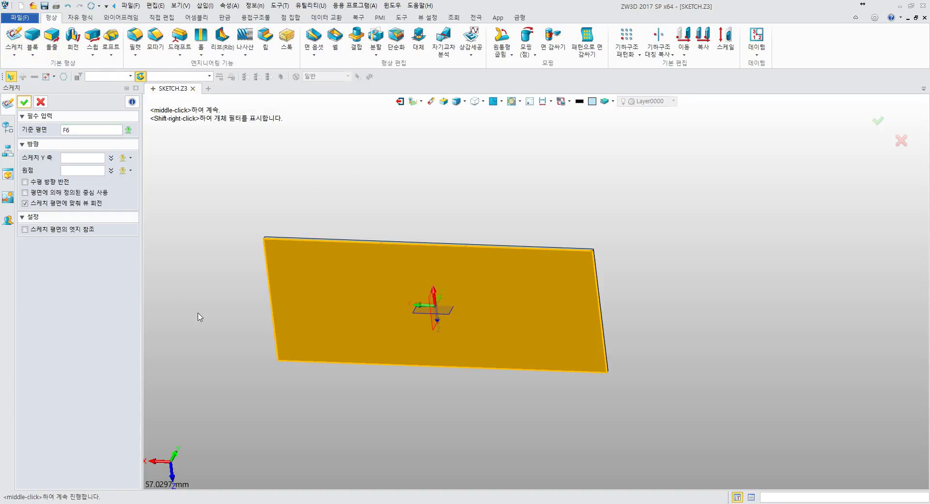
middle_click(84, 160)
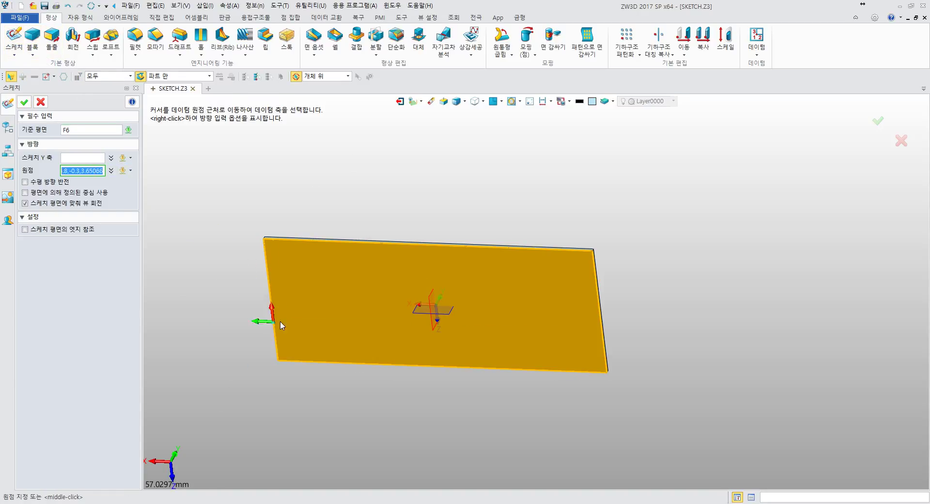
click(266, 244)
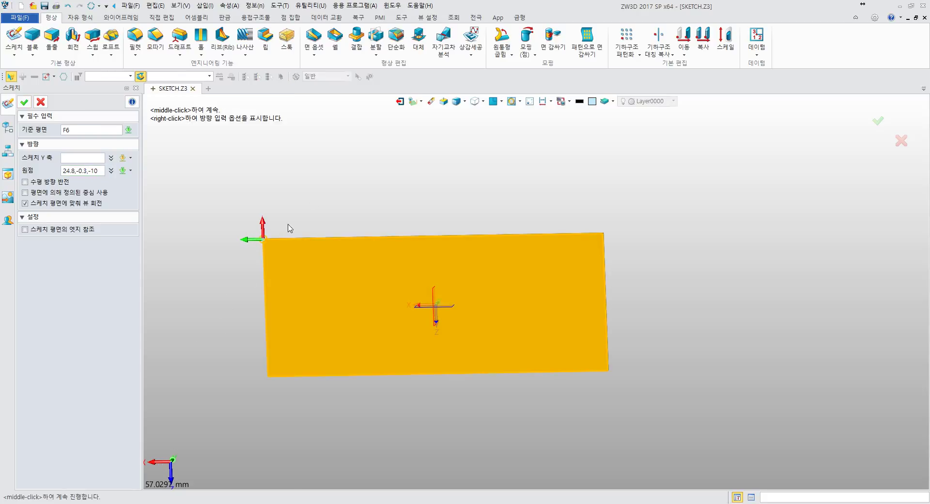
click(24, 102)
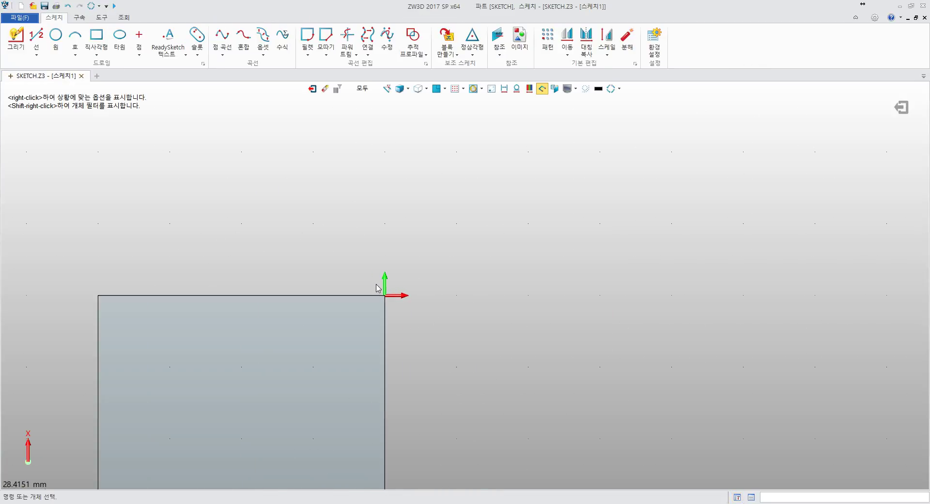
Examine where the sketch origin sits on the block's corner and exit the empty sketch
scroll(378, 287, up, 2)
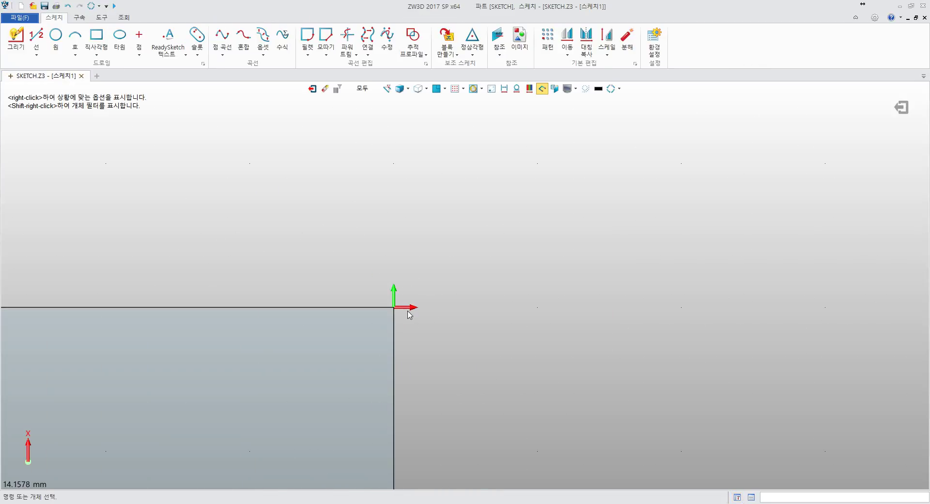
scroll(424, 308, down, 5)
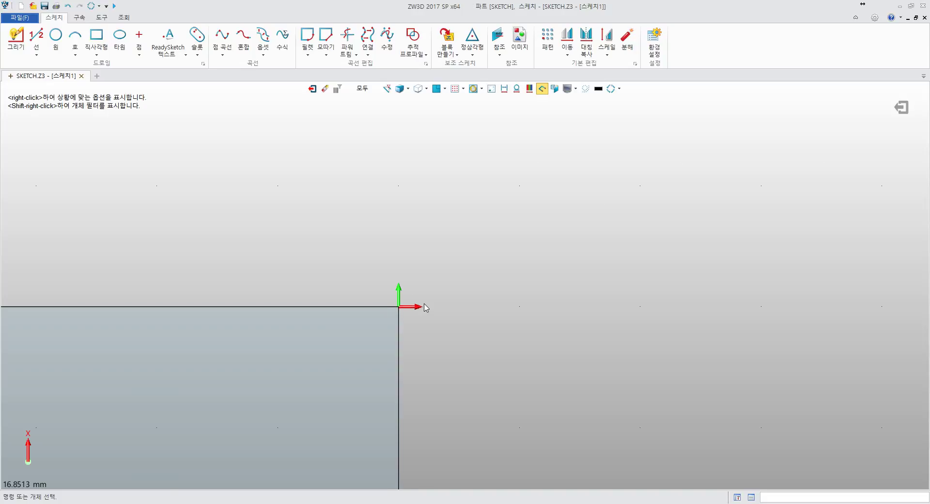
scroll(425, 307, down, 2)
middle_drag(487, 317, 477, 291)
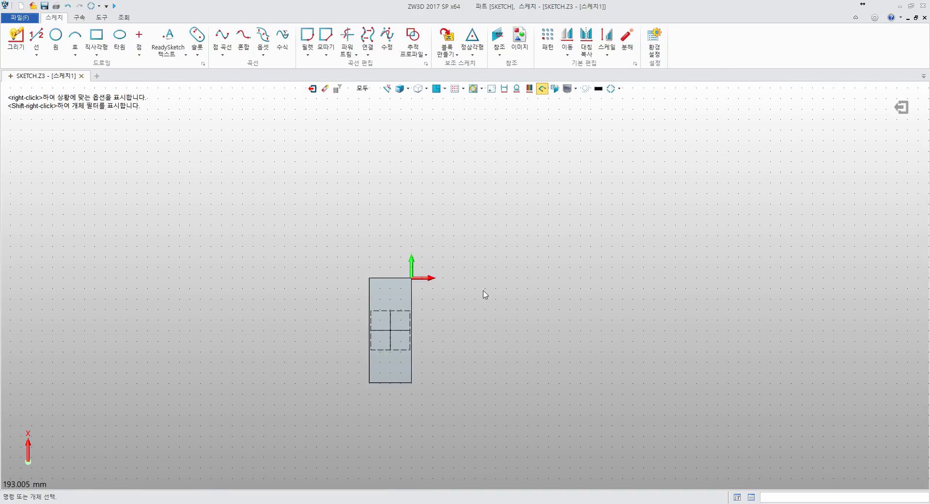
click(905, 110)
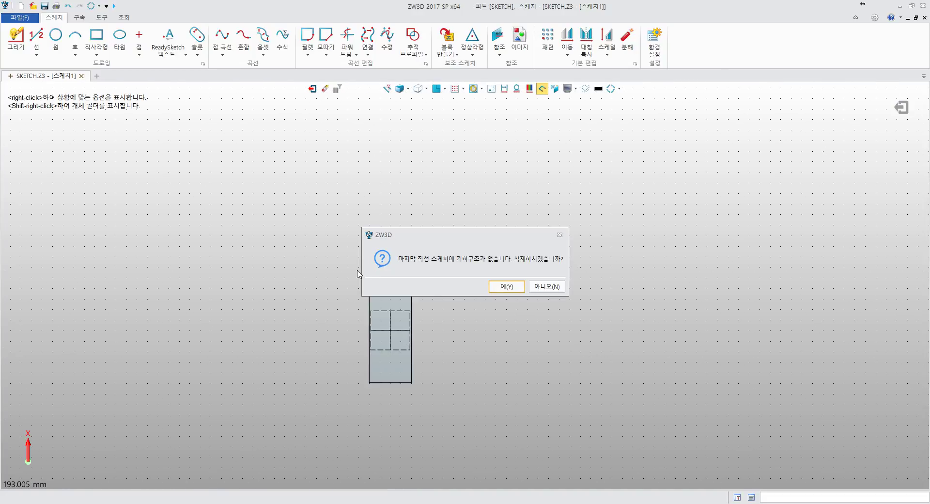
click(495, 287)
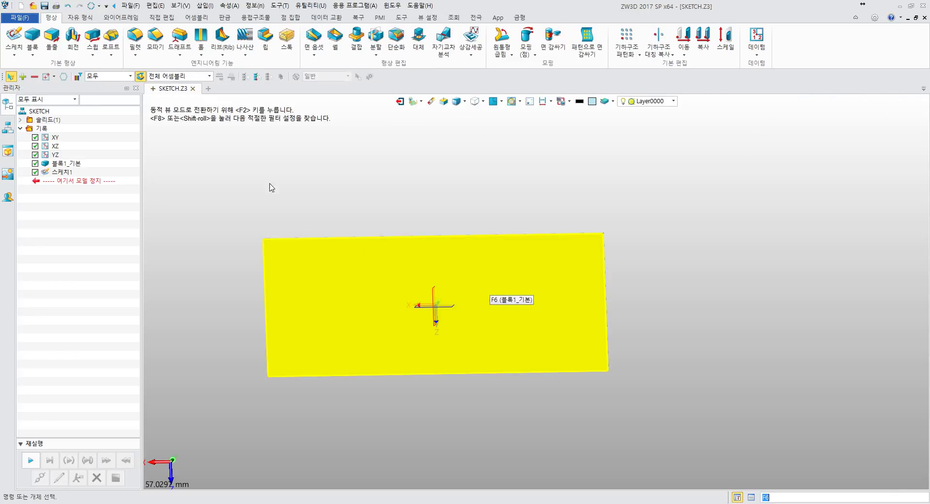
Discard the empty sketch on the block's face and delete the block
double_click(65, 171)
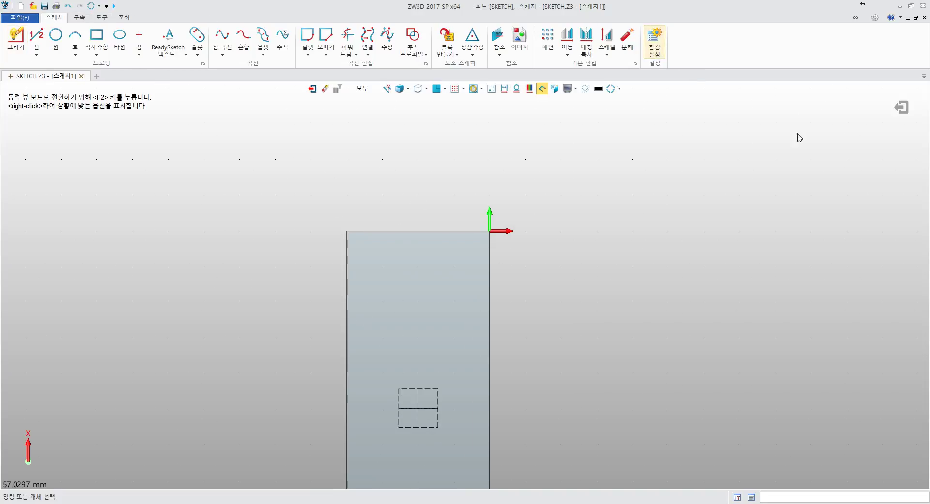
middle_drag(456, 299, 449, 239)
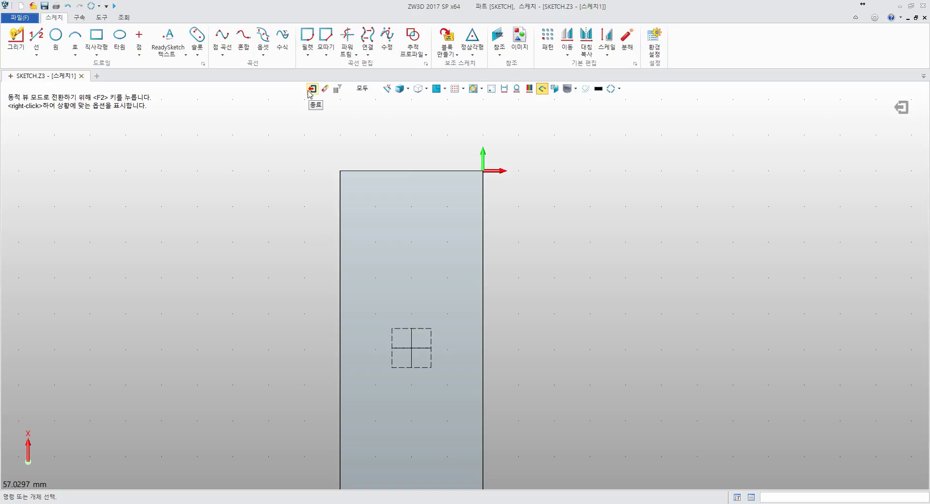
click(902, 108)
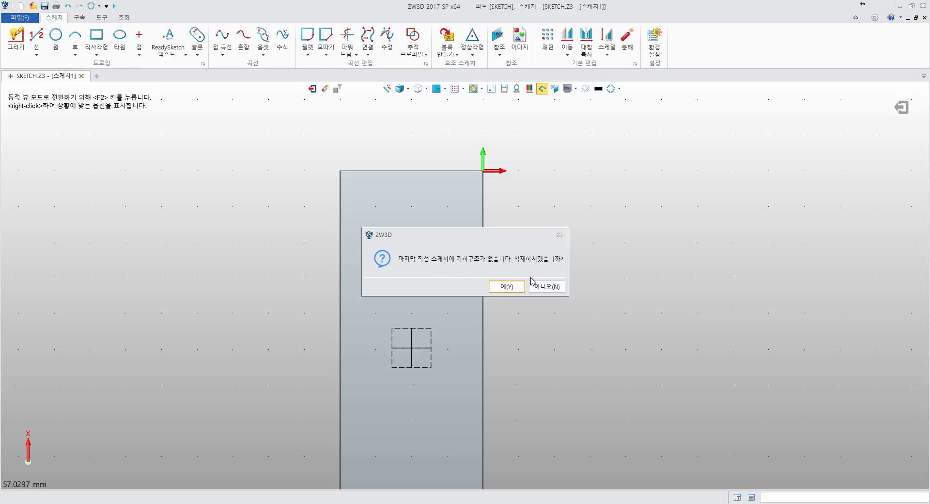
click(513, 287)
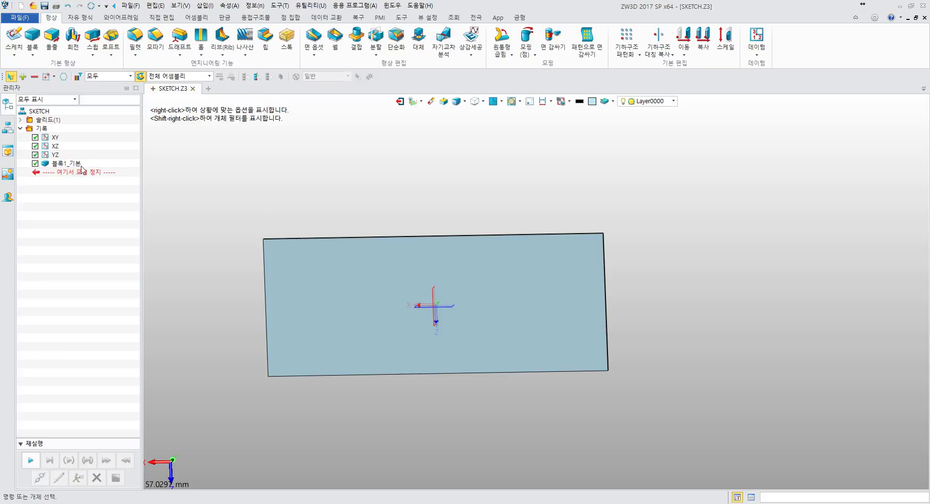
click(65, 163)
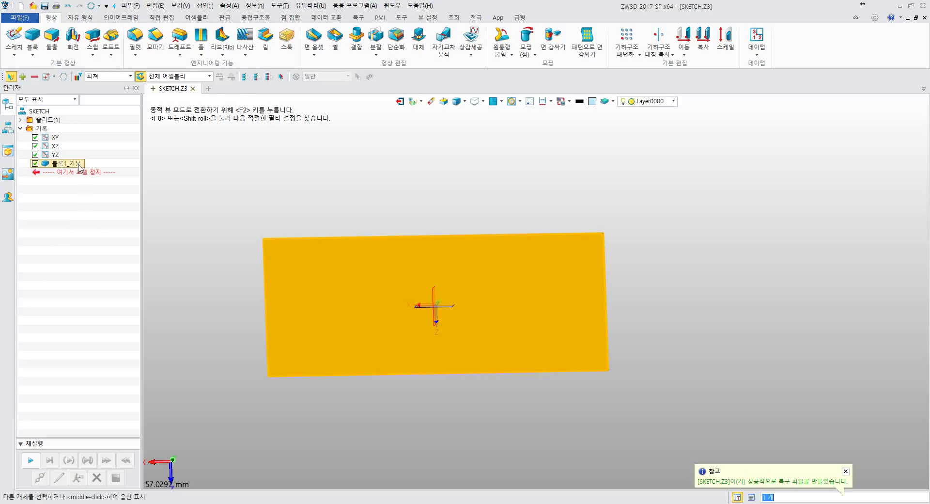
key(Delete)
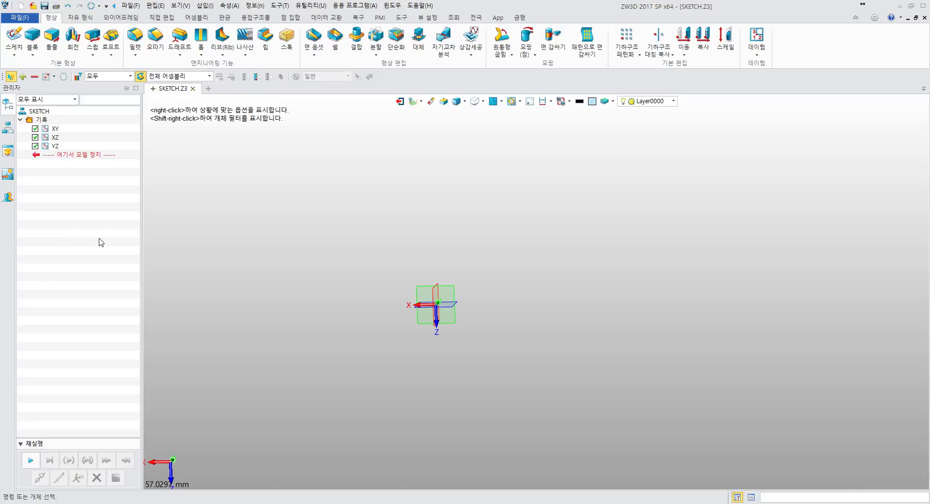
Start a sketch on the XY datum plane, leaving the Y axis and origin unspecified
middle_drag(421, 248, 460, 258)
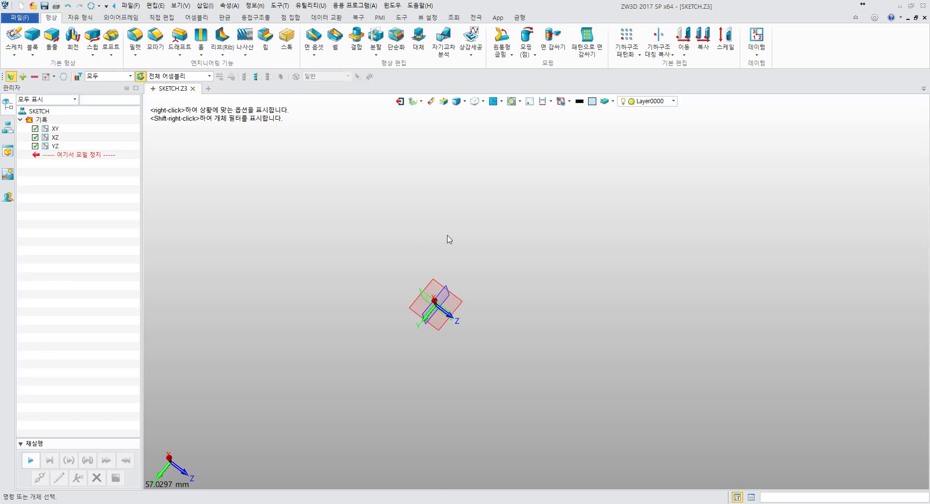
key(Home)
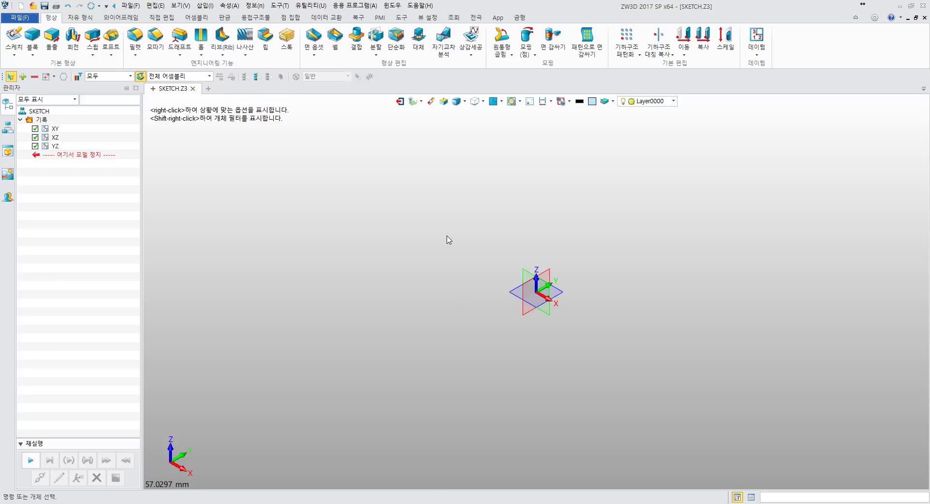
middle_drag(469, 336, 455, 271)
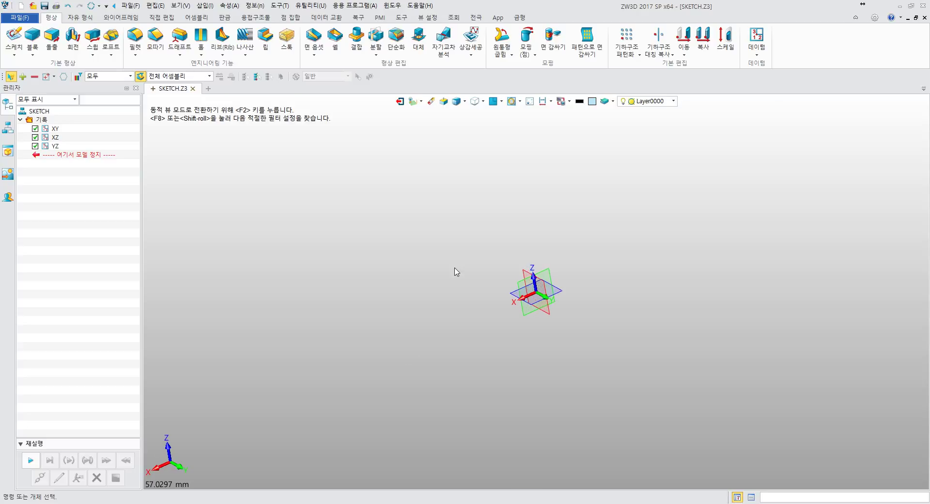
click(14, 37)
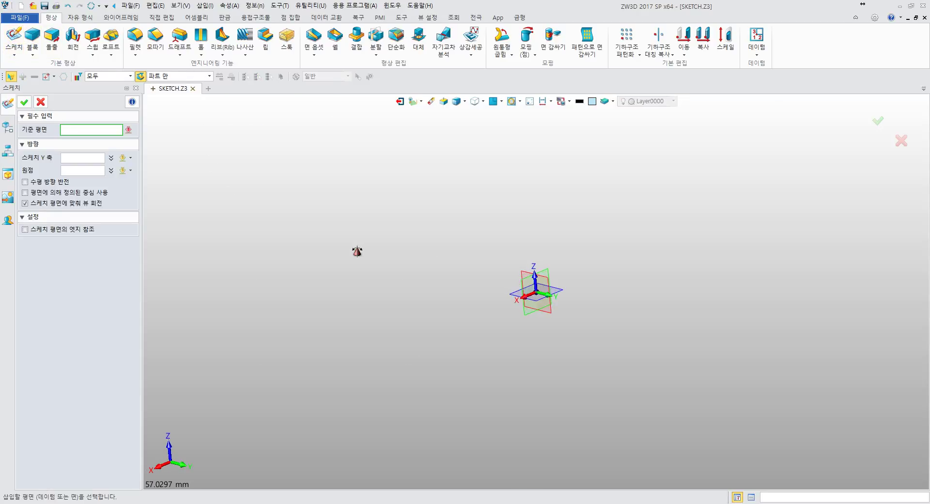
click(556, 311)
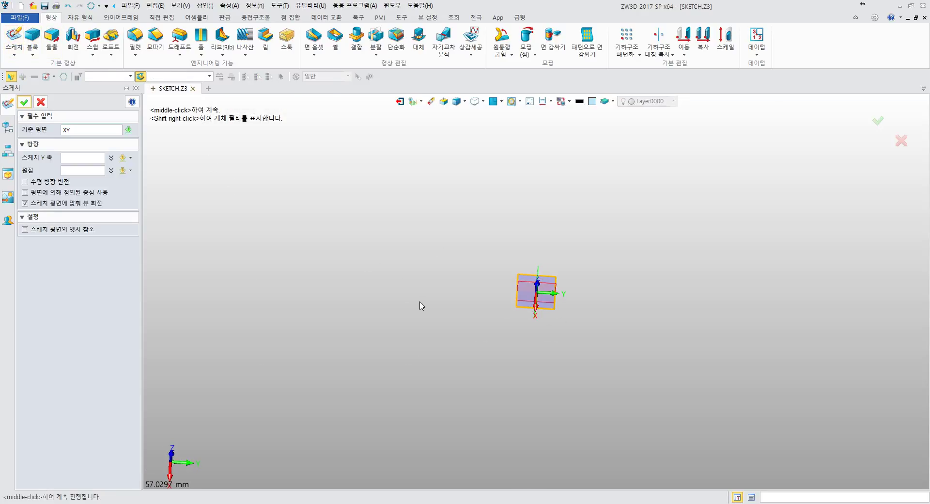
click(24, 102)
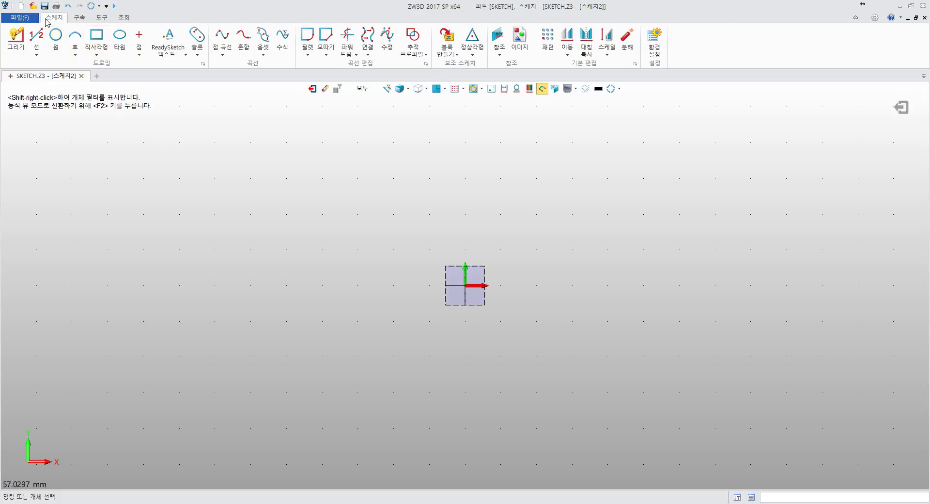
click(79, 18)
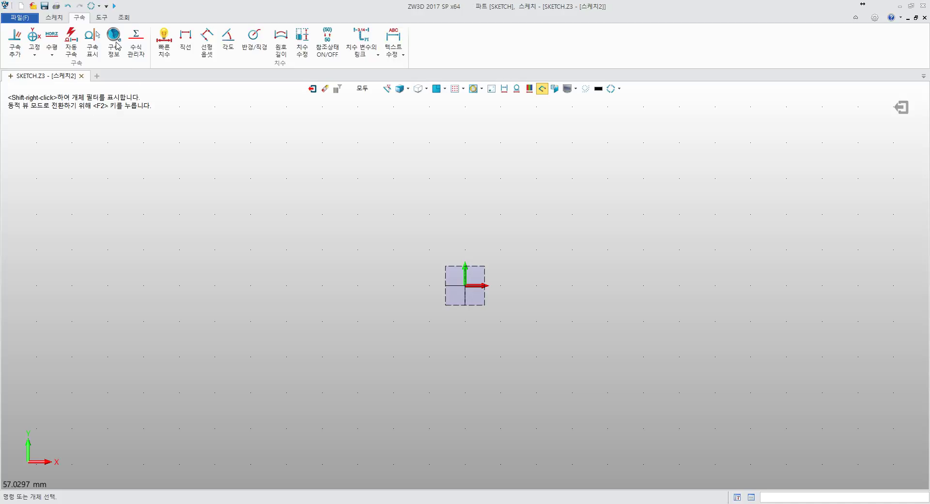
click(102, 18)
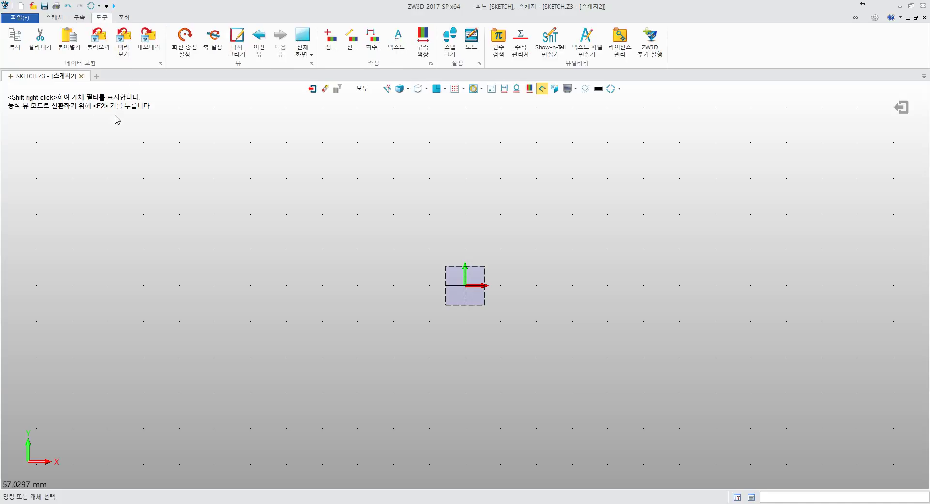
click(124, 17)
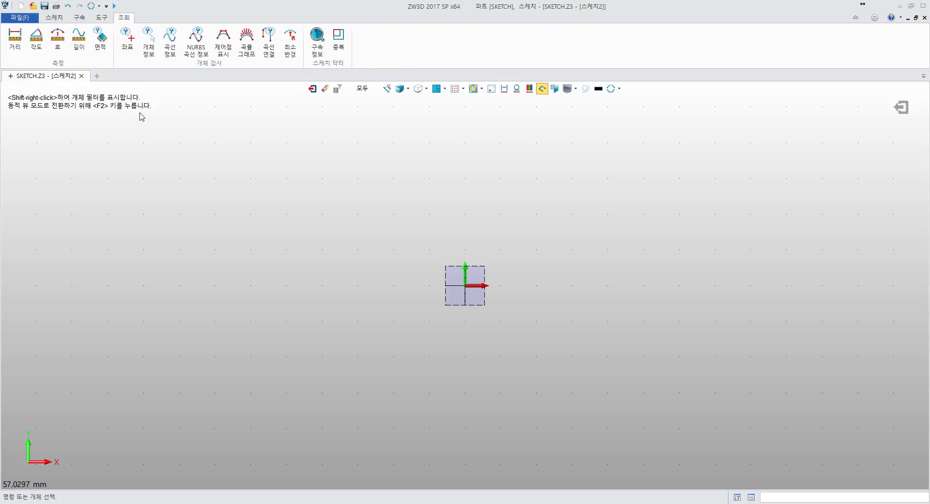
Draw a slot of radius 10 with centres at about -17.97,9.66 and 26.18,16.65
click(55, 17)
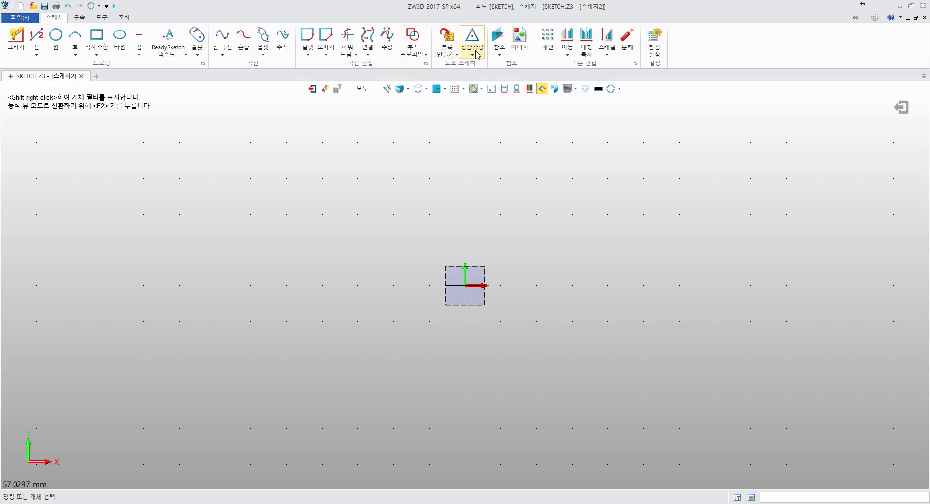
click(197, 50)
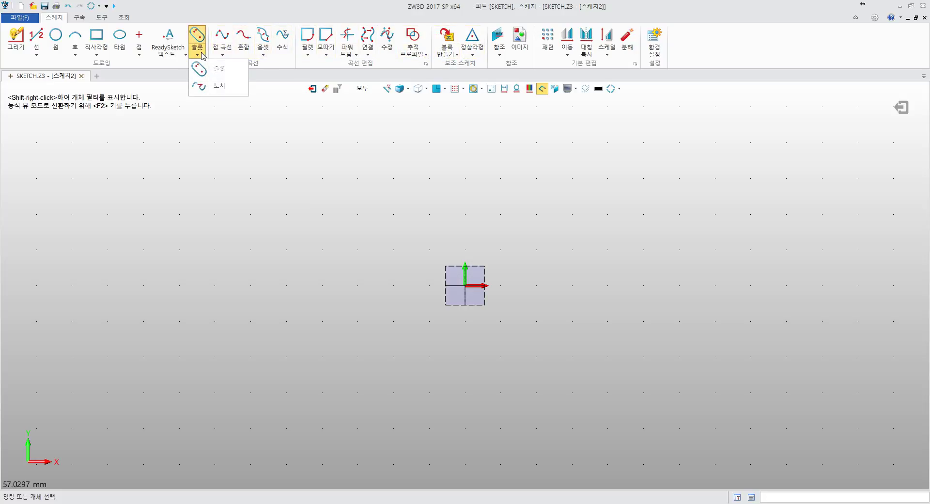
click(217, 70)
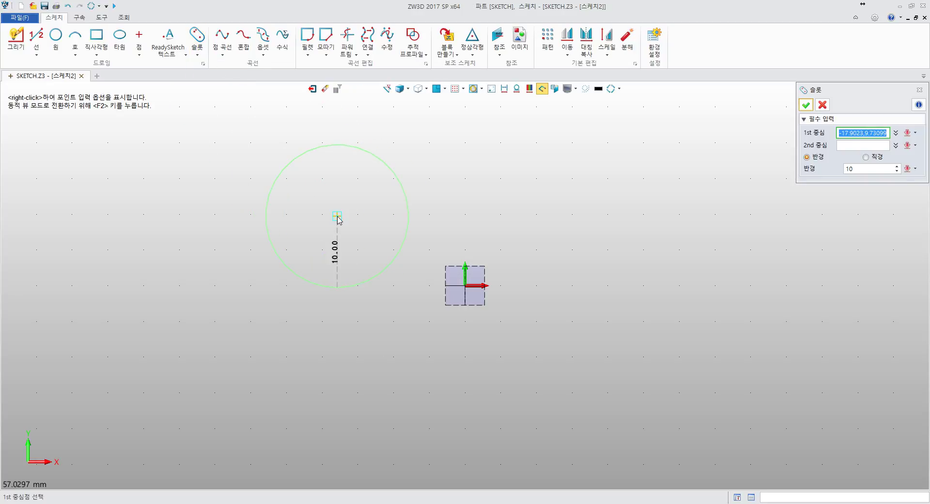
click(337, 216)
click(652, 167)
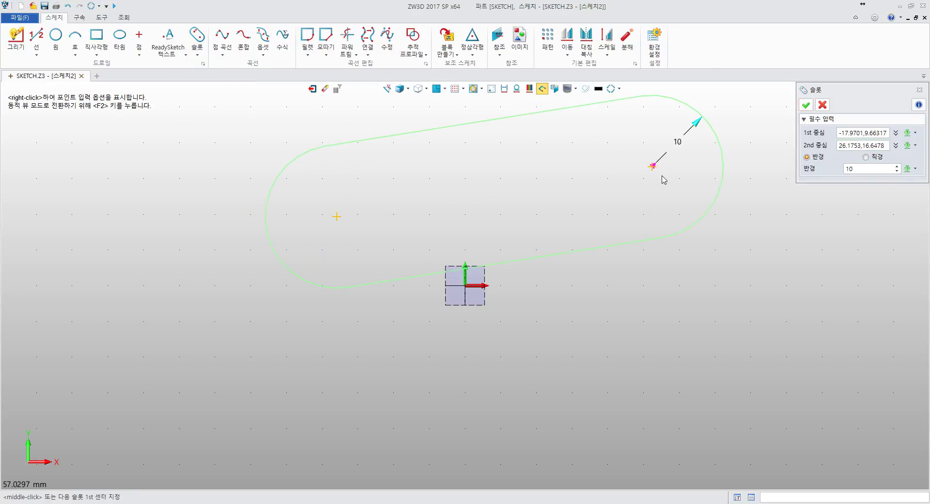
middle_click(663, 178)
middle_drag(608, 156, 571, 182)
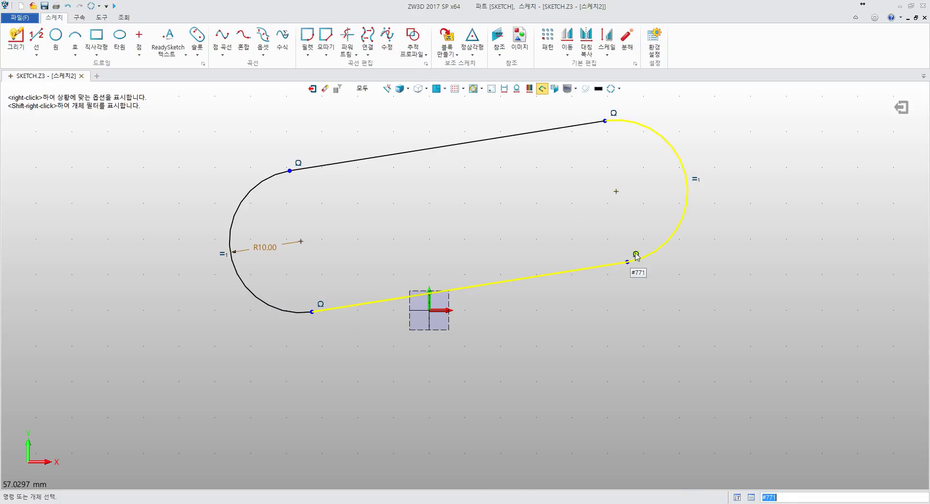
Delete the whole slot from the sketch
click(486, 140)
click(514, 279)
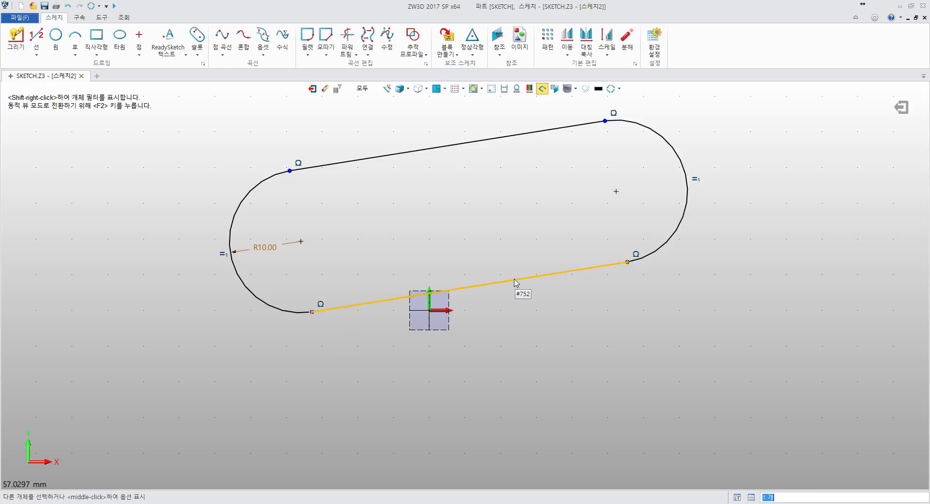
click(478, 231)
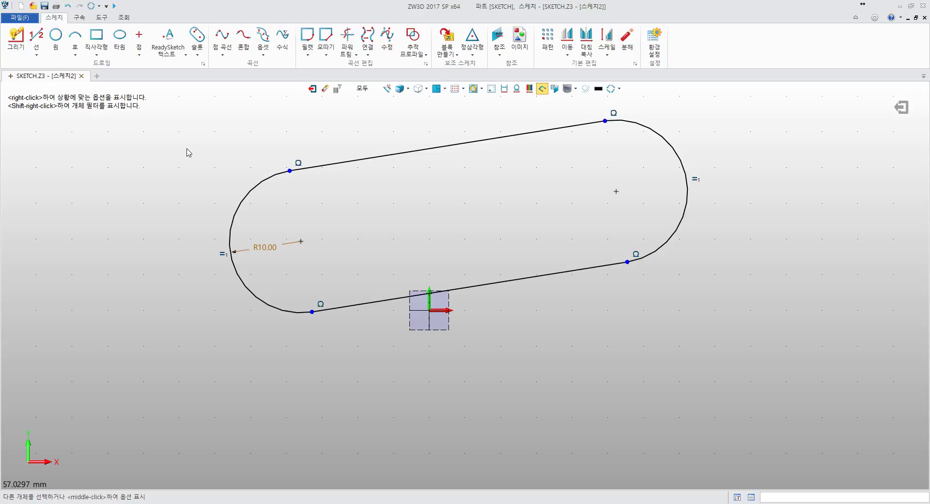
key(Delete)
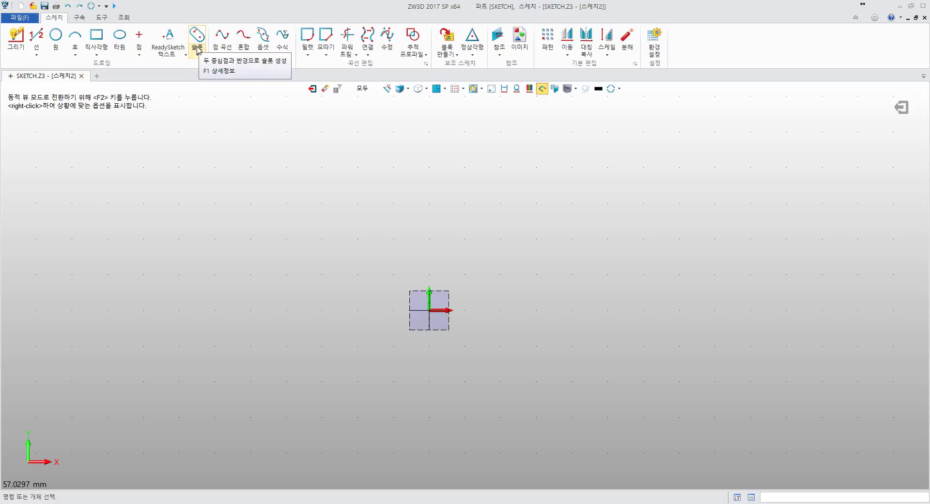
Insert the predefined arrow shape into the sketch above the origin, keeping a single copy
click(472, 53)
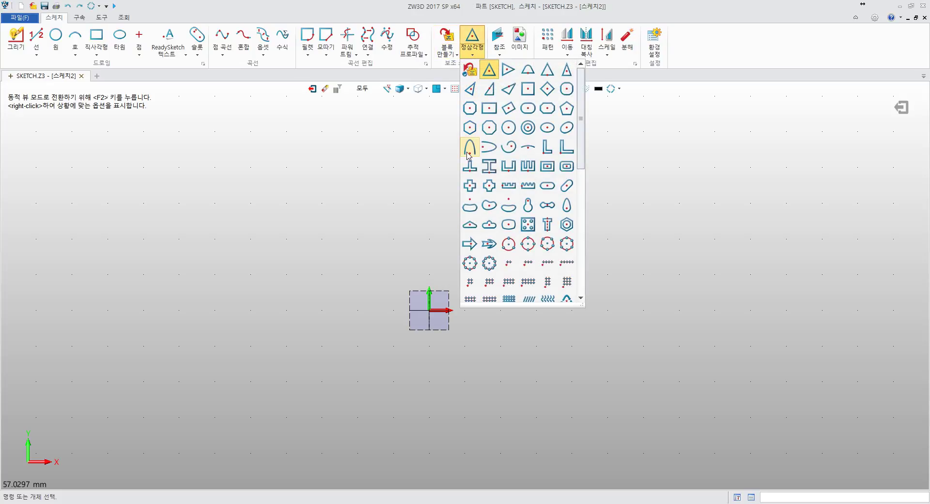
drag(581, 150, 580, 209)
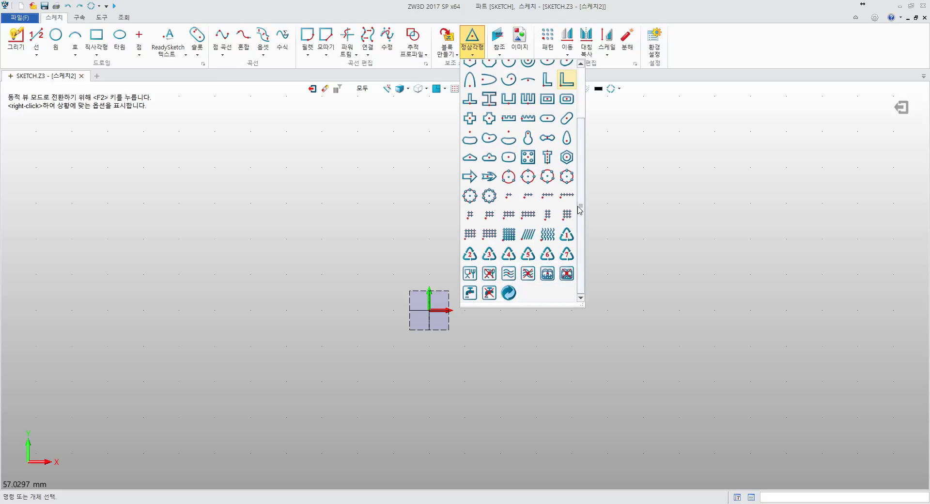
click(469, 176)
click(421, 228)
scroll(539, 230, up, 2)
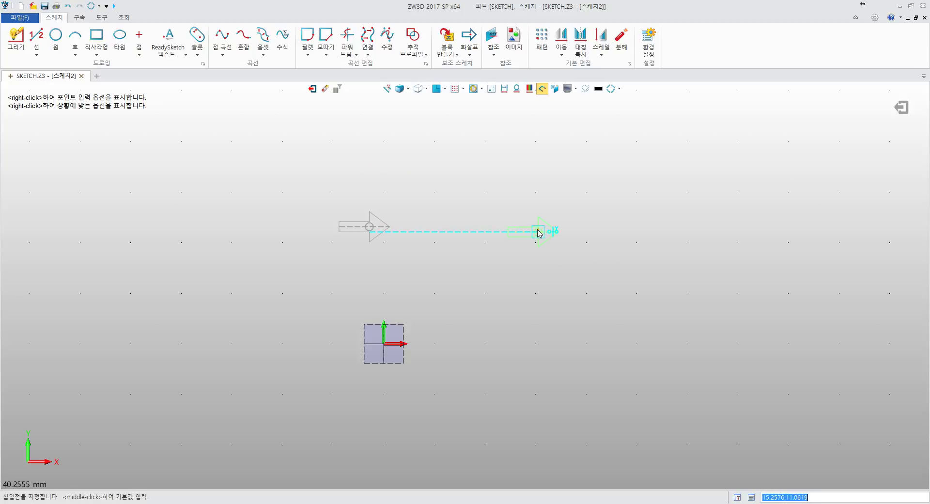
key(Escape)
middle_click(509, 213)
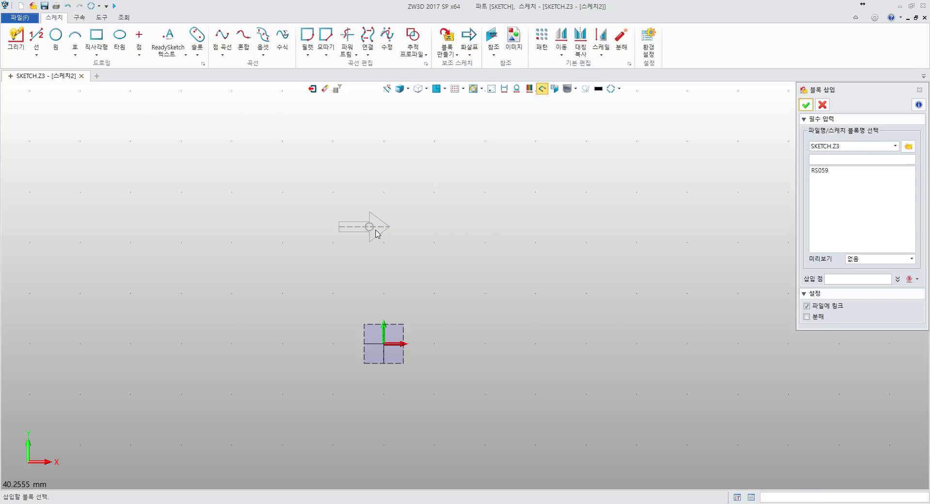
middle_click(441, 233)
key(Escape)
Open the inserted arrow block for editing and view its arrowhead height dimension without changing it
double_click(380, 235)
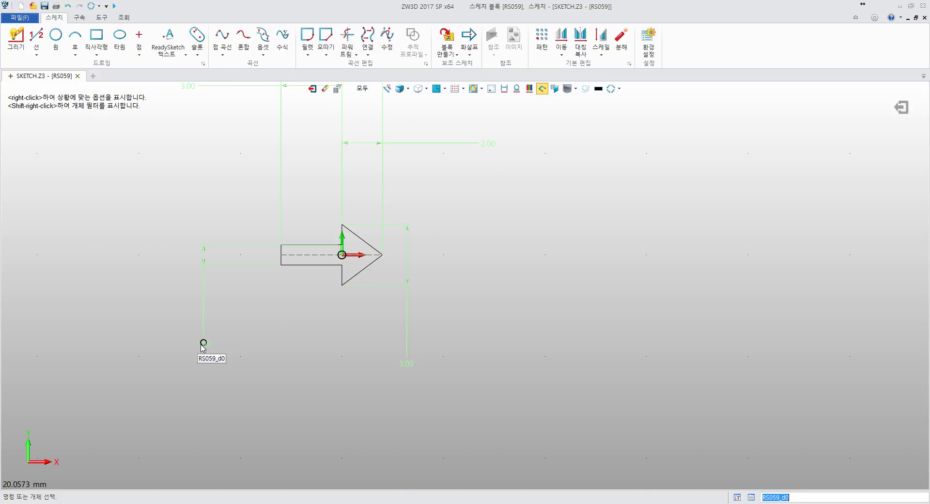
double_click(409, 345)
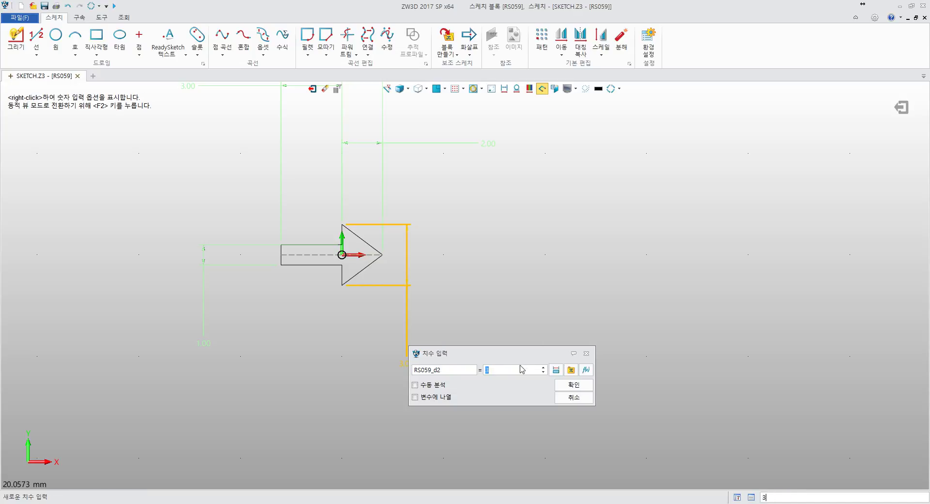
click(586, 353)
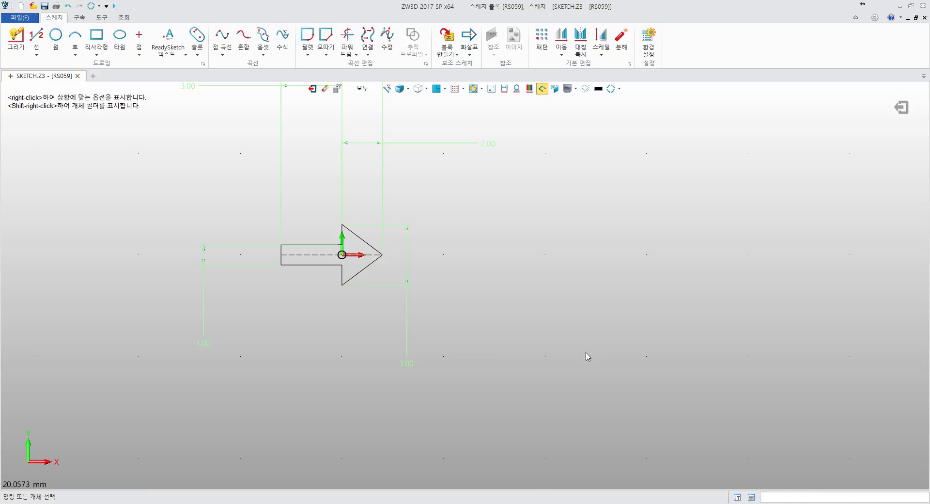
Leave the arrow block and remove the arrow from the main sketch
double_click(528, 249)
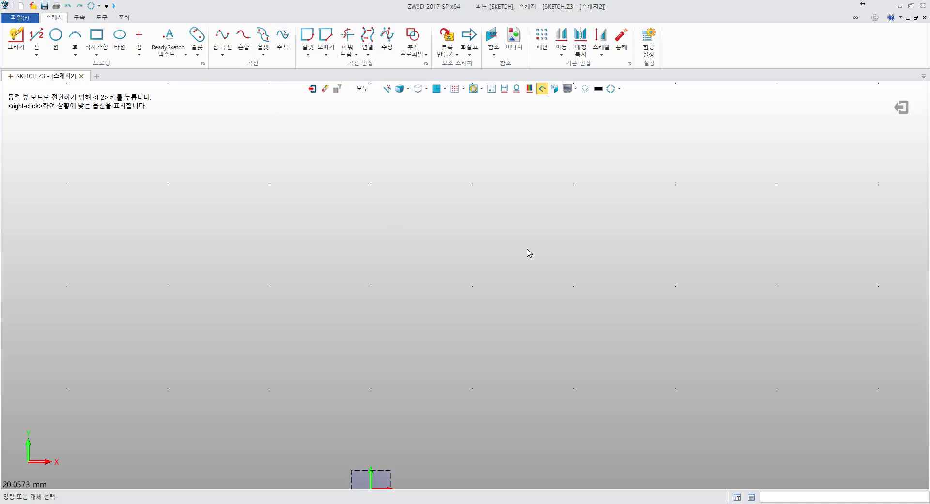
scroll(460, 286, down, 1)
middle_drag(459, 286, 498, 194)
scroll(499, 194, down, 4)
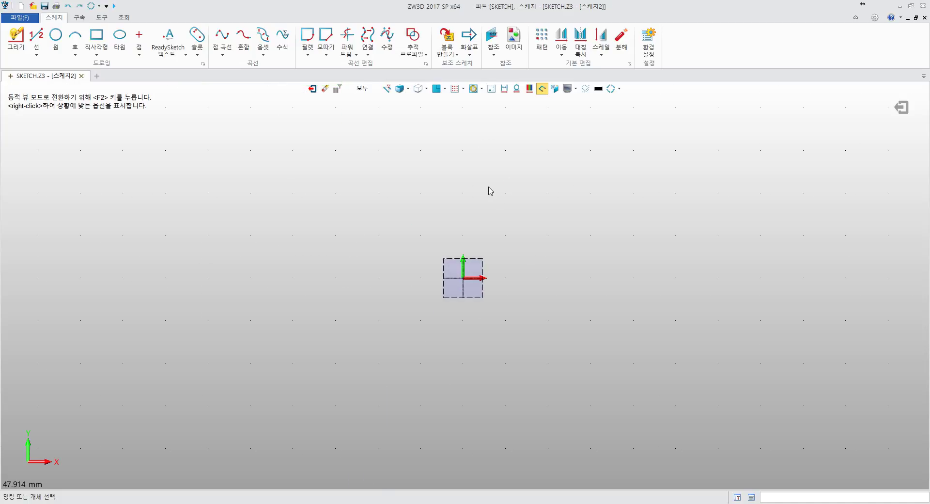
Review the sketch block commands, the gallery of predefined shapes including the user-defined entry, and the sketch type for new files
click(446, 53)
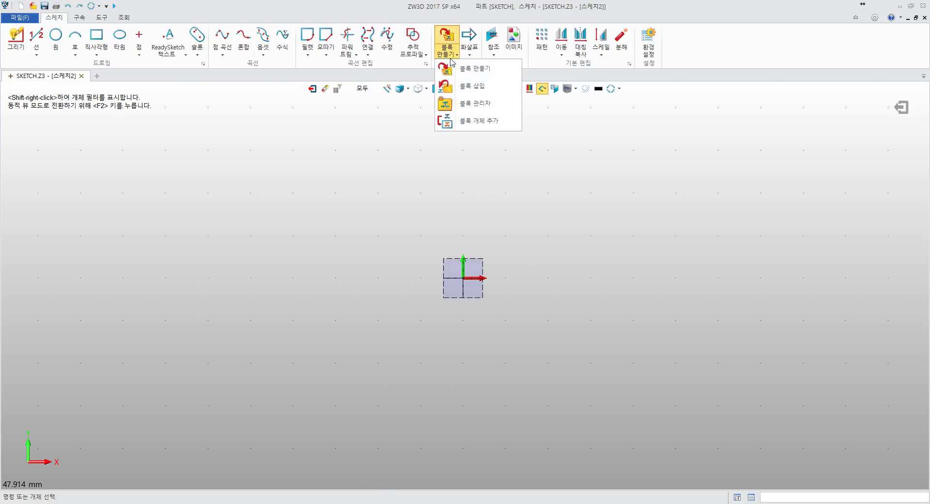
click(473, 56)
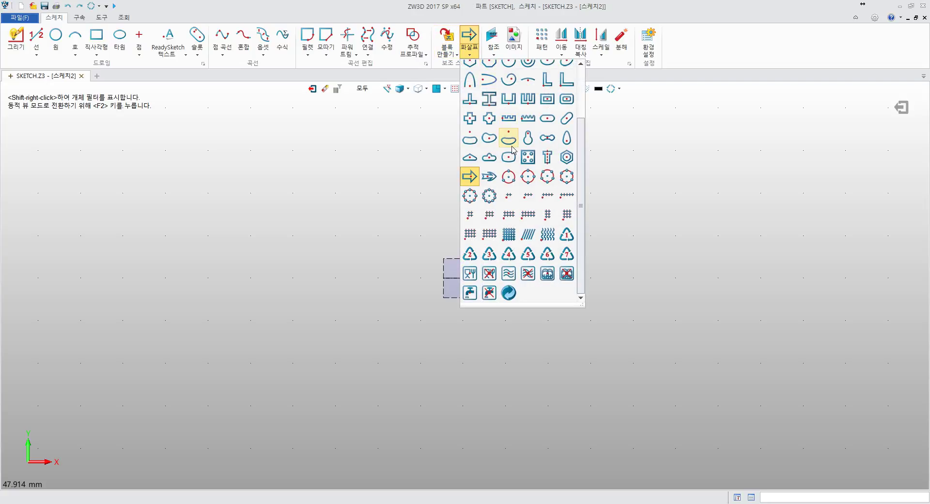
drag(583, 153, 584, 84)
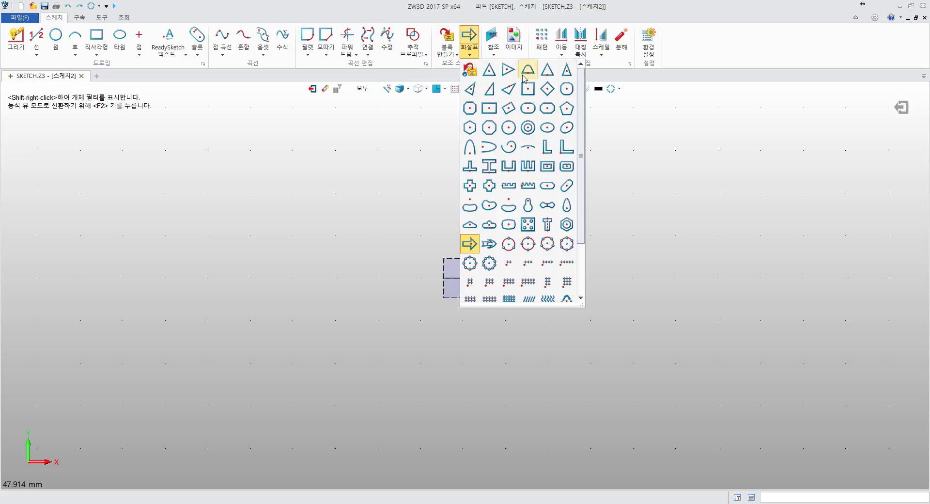
click(470, 70)
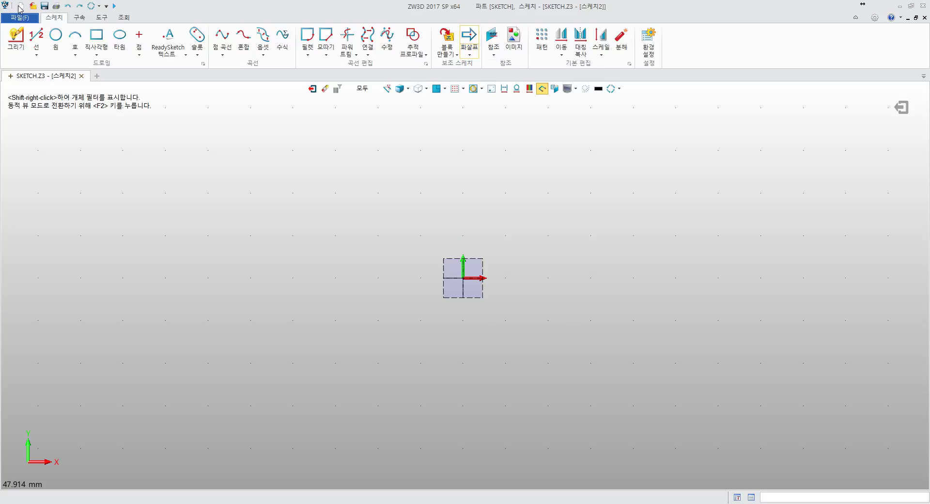
click(556, 213)
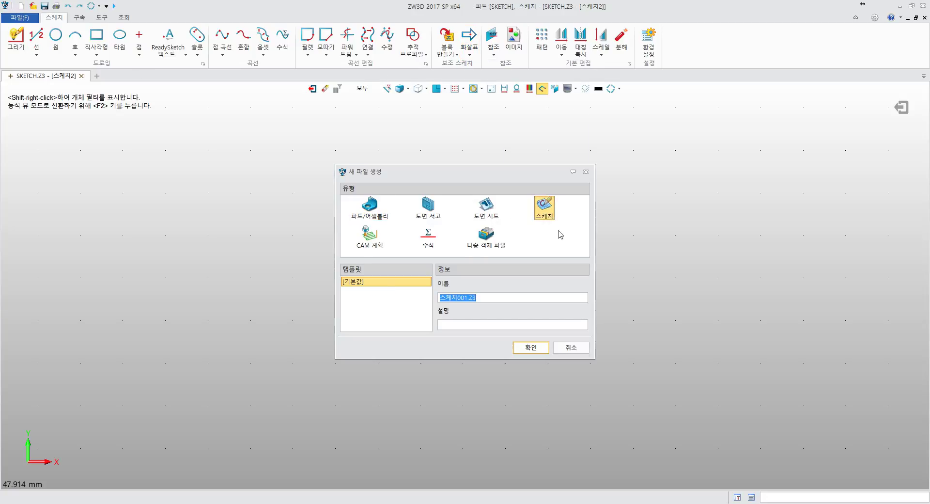
click(585, 171)
click(469, 54)
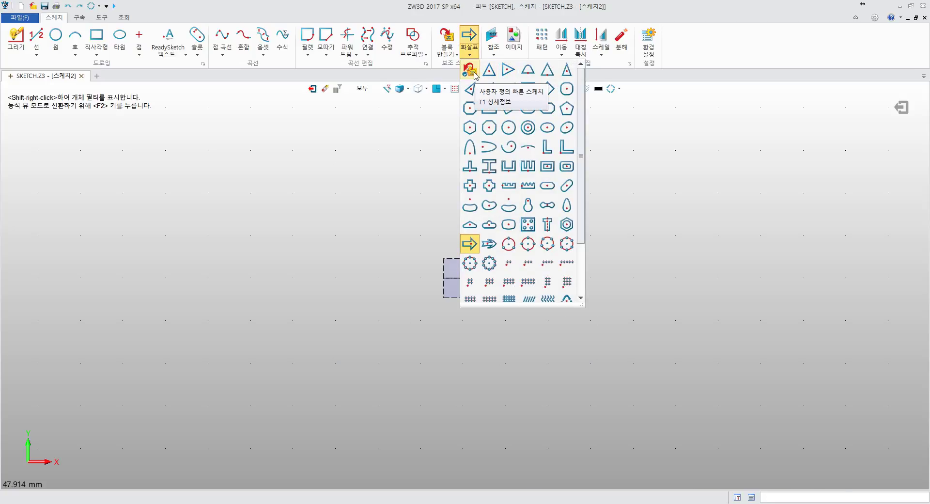
click(447, 50)
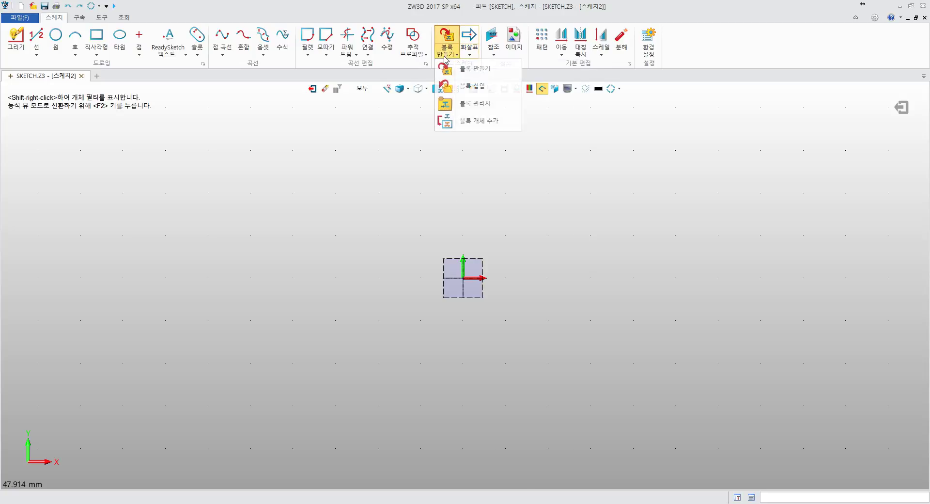
click(478, 150)
View the reference commands and the options for inserting an image into the sketch
click(496, 56)
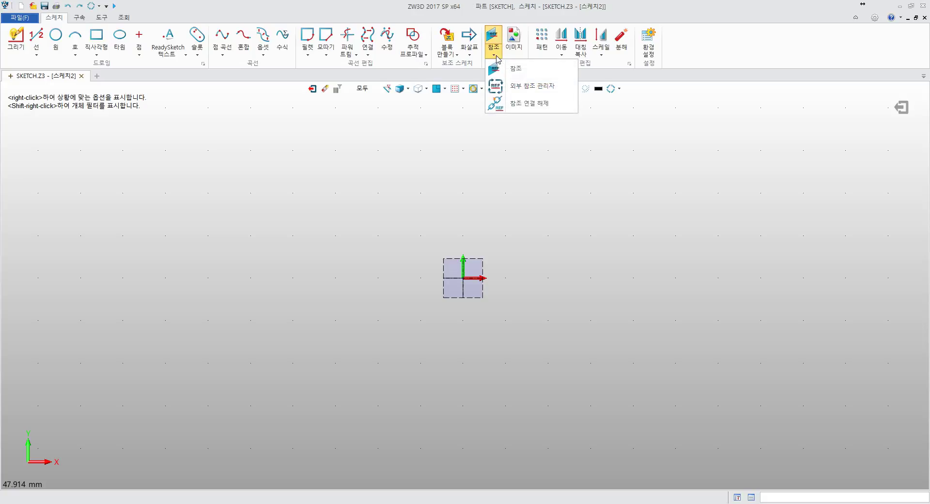
click(428, 142)
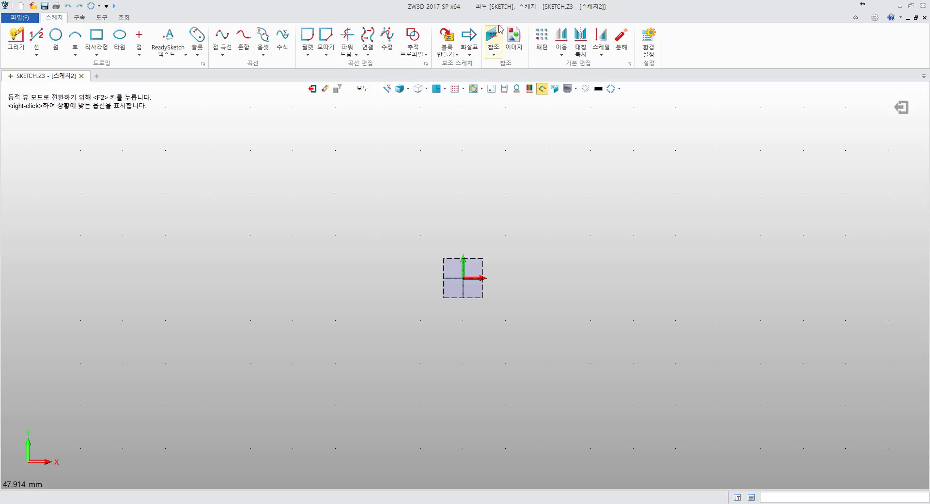
click(513, 41)
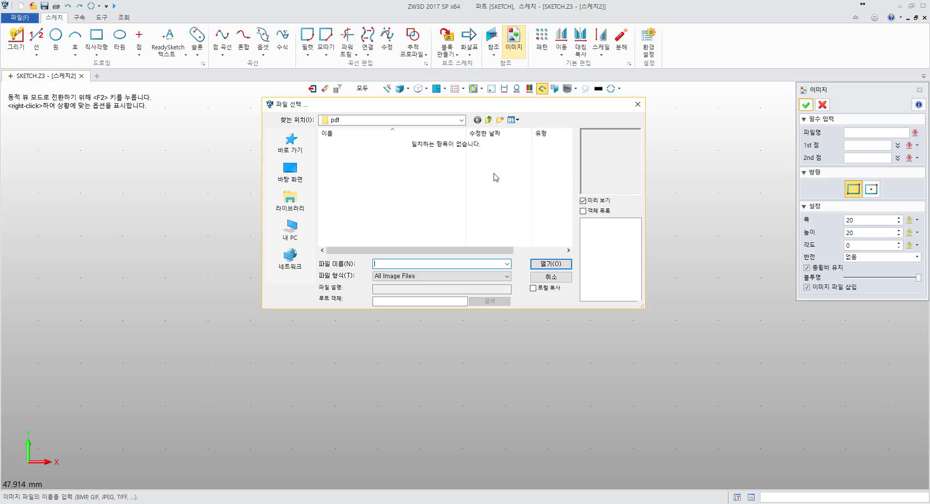
click(551, 277)
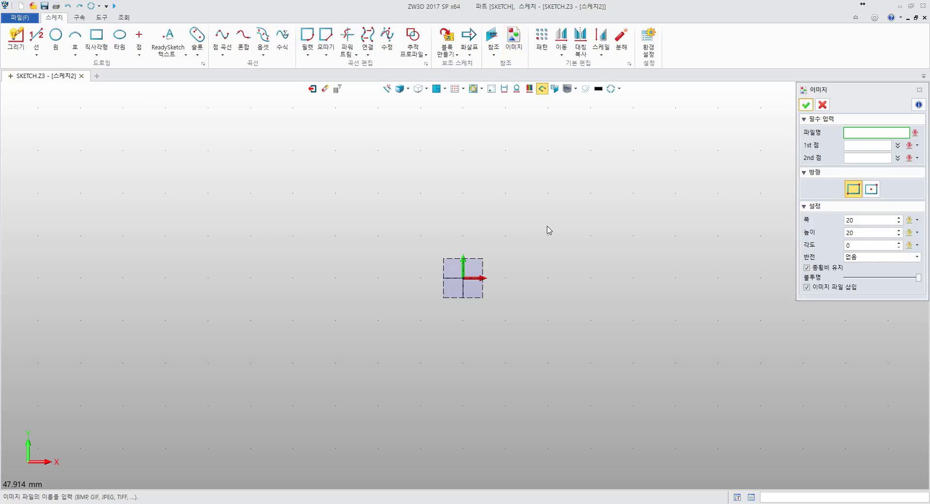
click(918, 91)
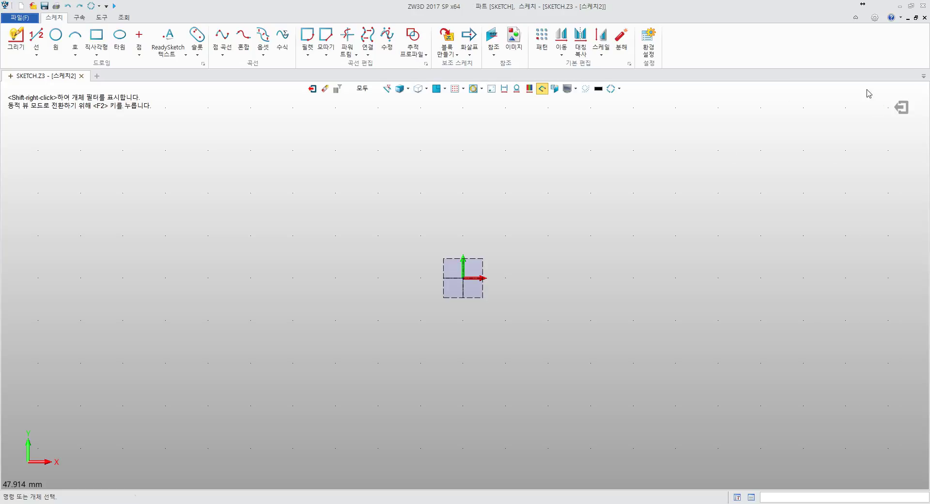
Examine the Reference command's reference types and settings, then leave it without referencing any geometry
click(493, 56)
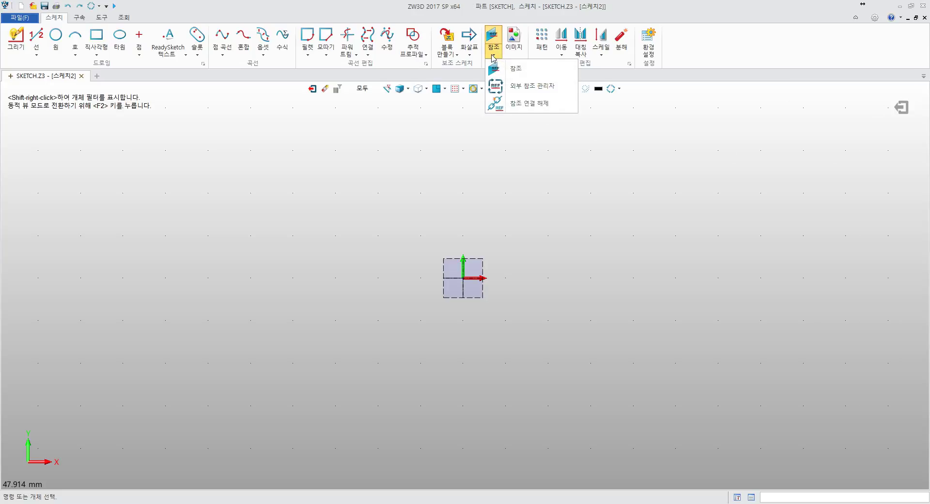
click(504, 68)
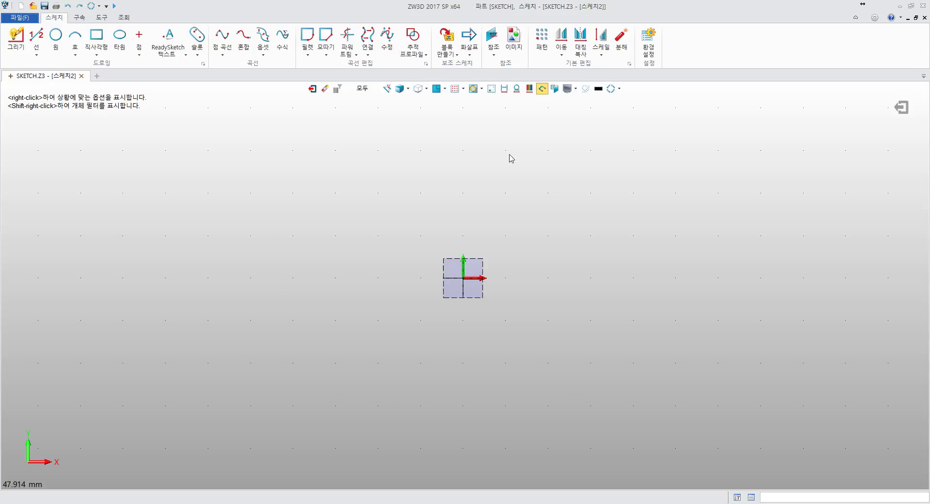
click(494, 55)
click(518, 67)
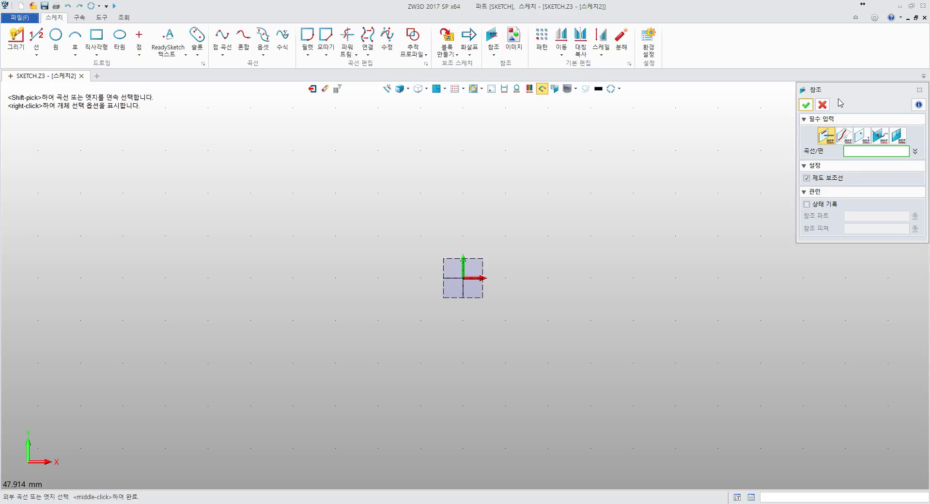
drag(838, 95, 568, 201)
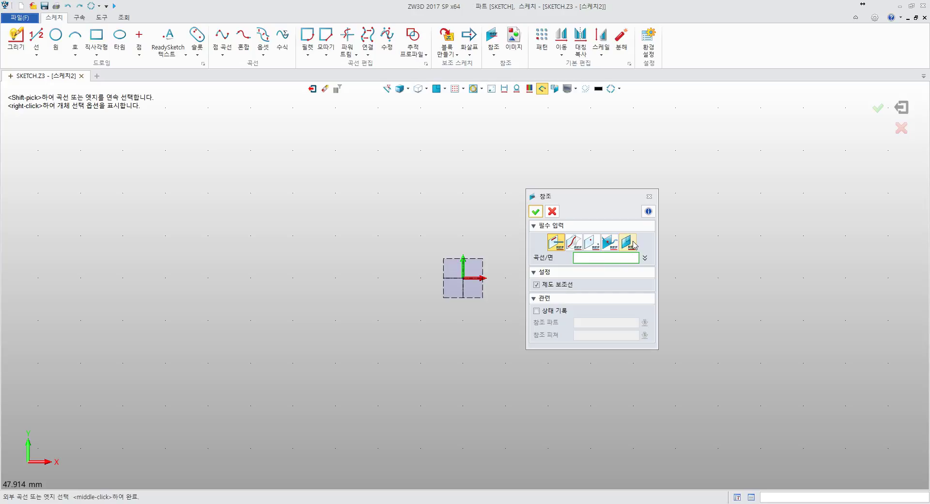
click(649, 197)
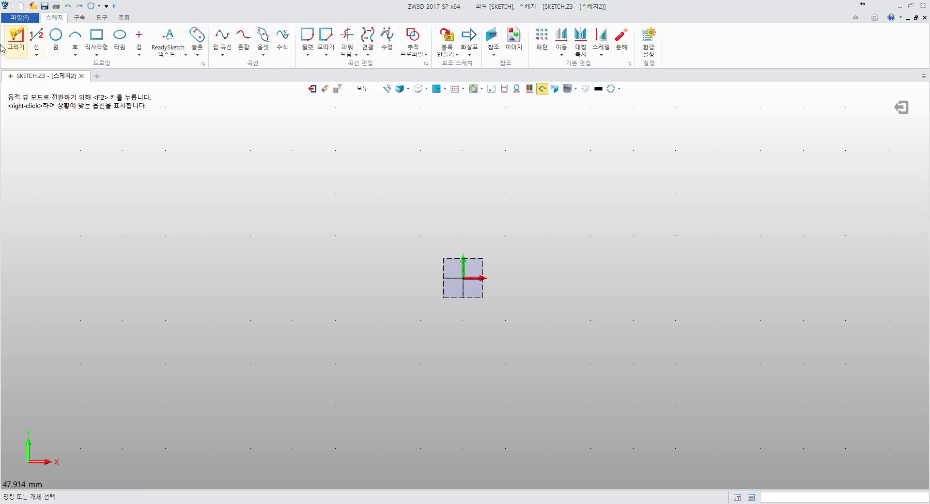
Compare the linear and circular options of the sketch Pattern command without creating a pattern
click(541, 48)
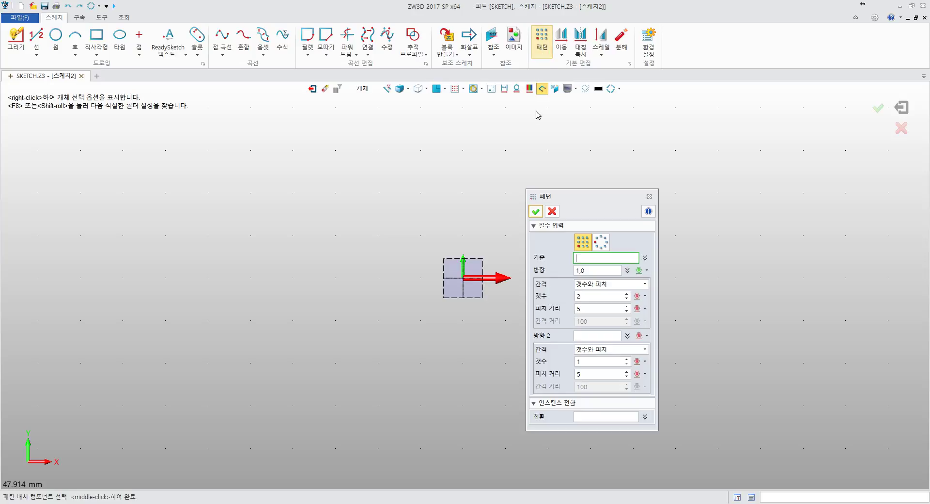
drag(583, 196, 654, 136)
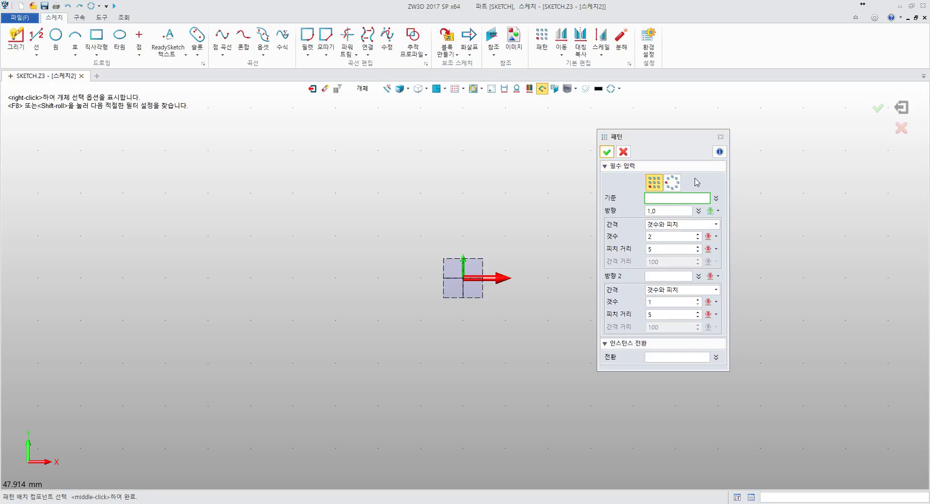
click(672, 182)
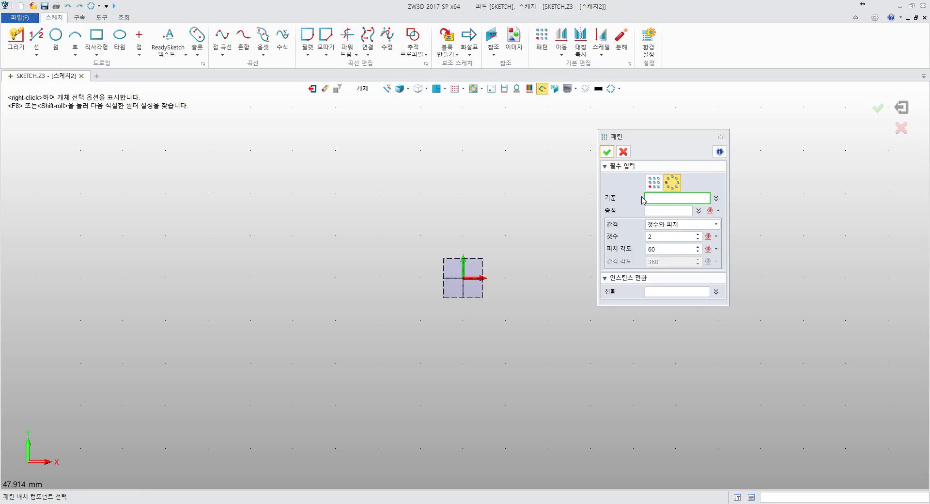
click(653, 184)
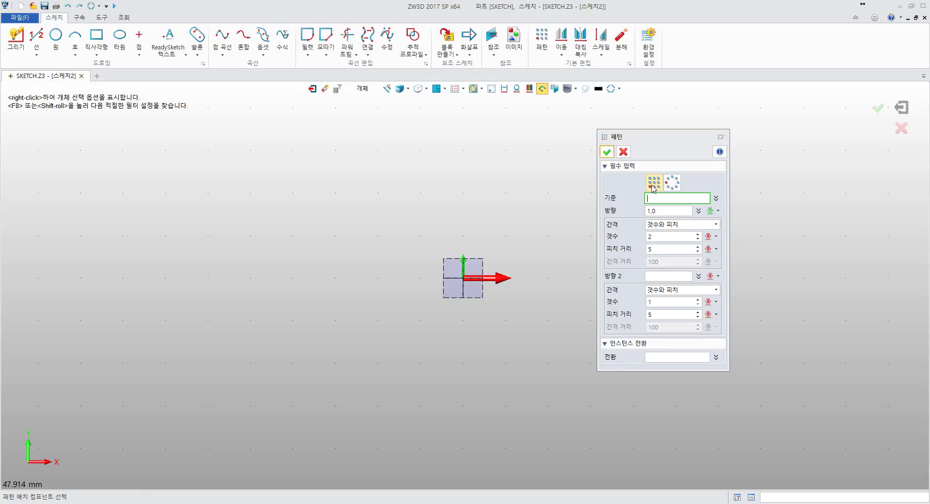
click(721, 137)
View the move, copy and rotate commands and the Explode command's input without applying them
click(561, 54)
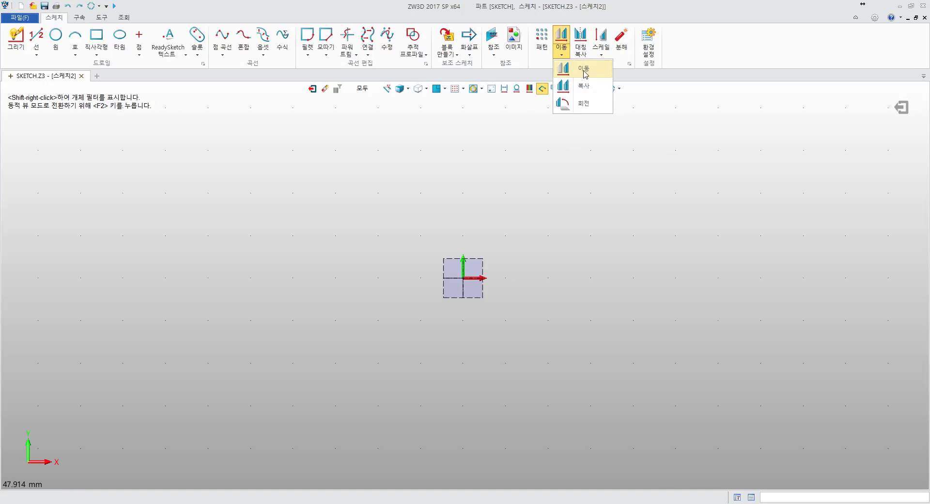
click(539, 63)
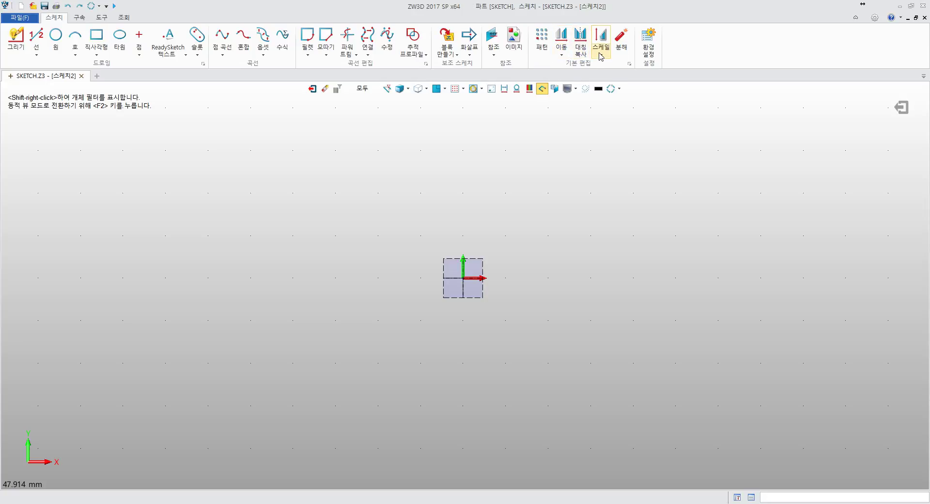
click(621, 41)
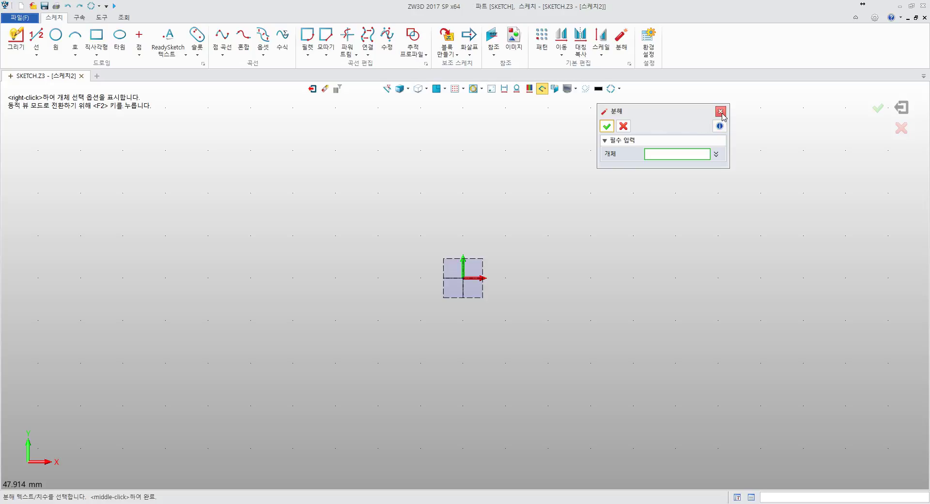
click(720, 137)
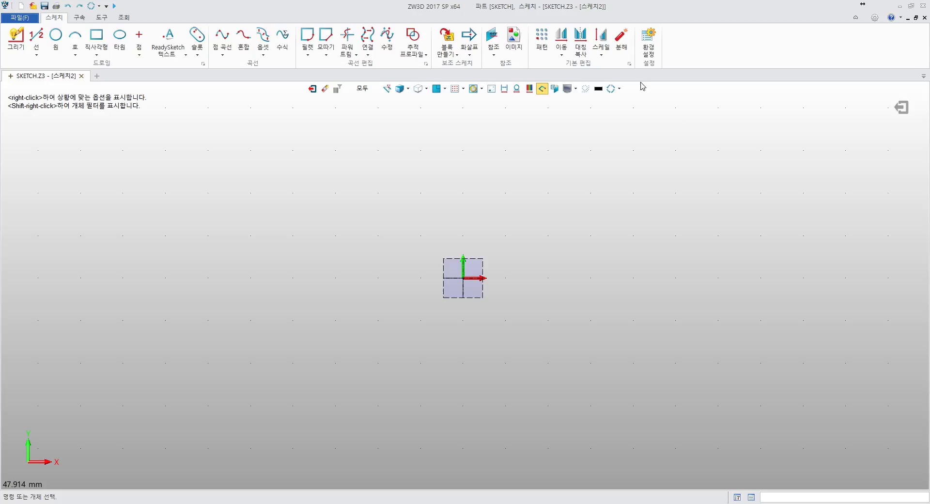
Examine the sketch settings for grid spacing, constraint analysis, automatic constraints and automatic dimensions, then close them without changes
click(648, 40)
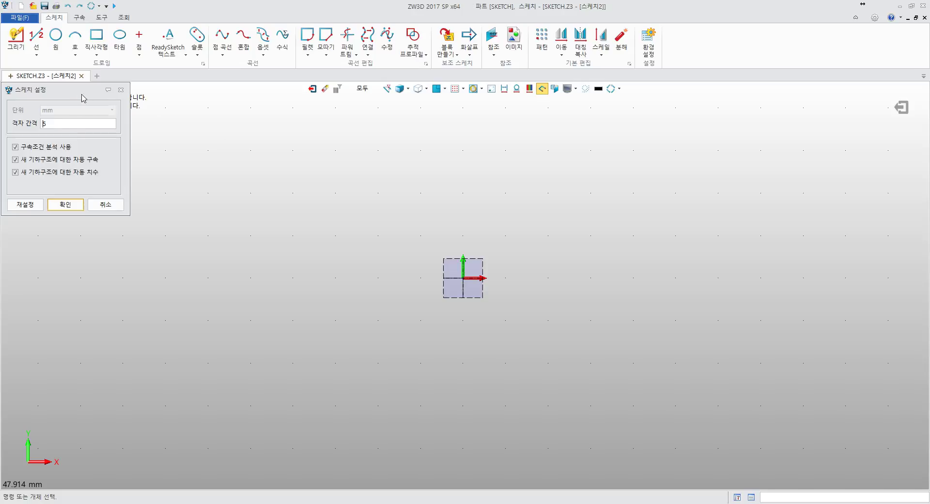
drag(81, 94, 329, 166)
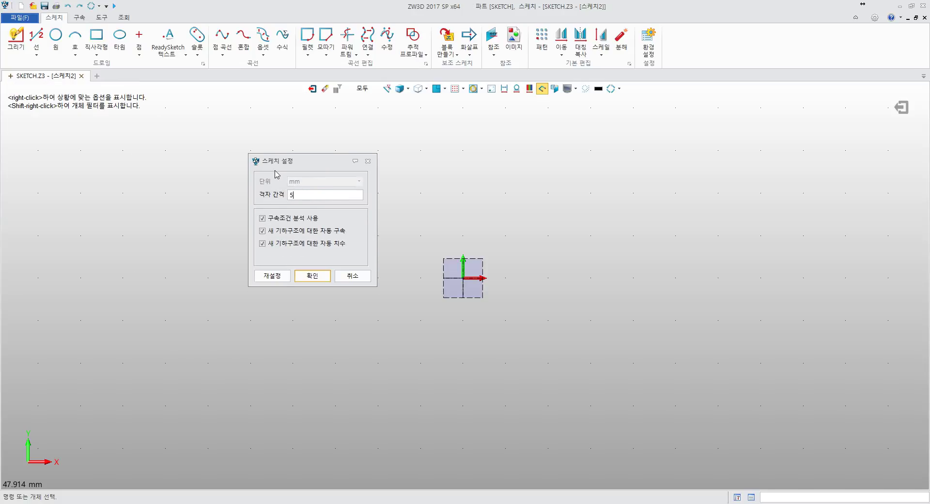
click(114, 6)
click(160, 8)
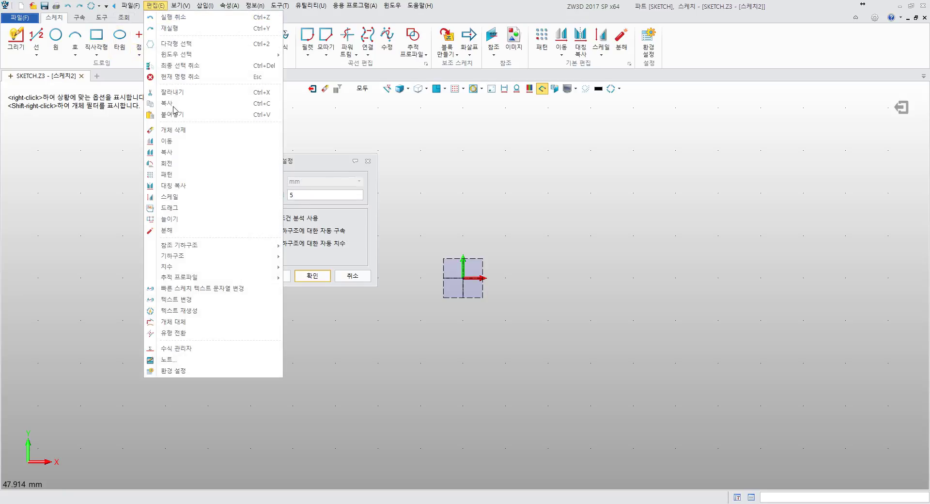
click(191, 373)
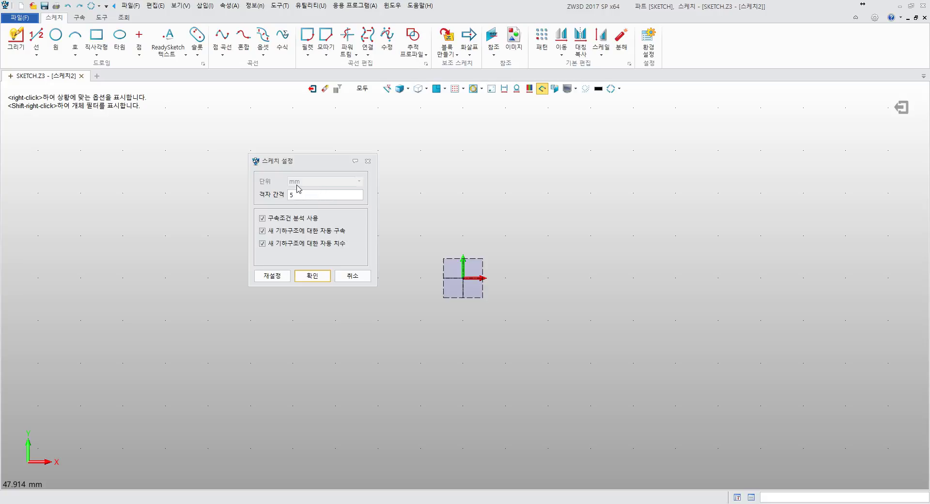
click(302, 196)
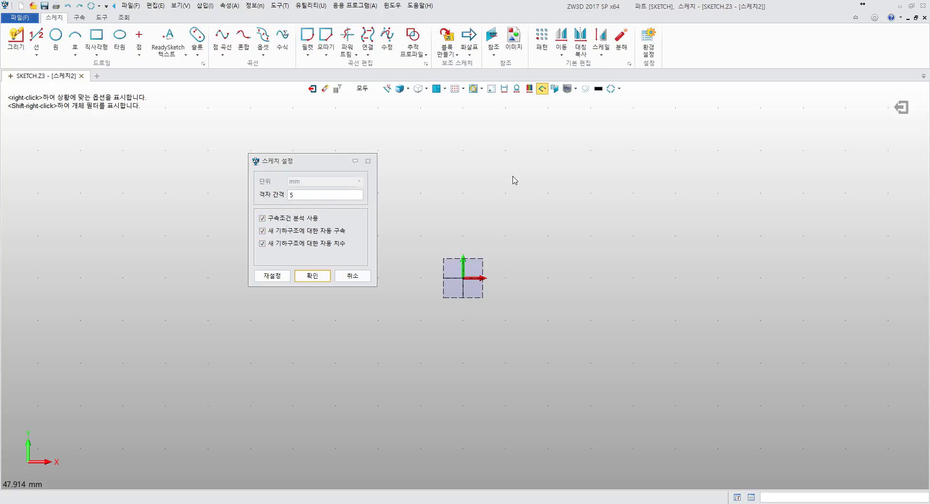
click(368, 160)
Draw a corner-to-corner rectangle about 40.4 mm wide and 22.6 mm high around the origin
click(97, 39)
click(251, 193)
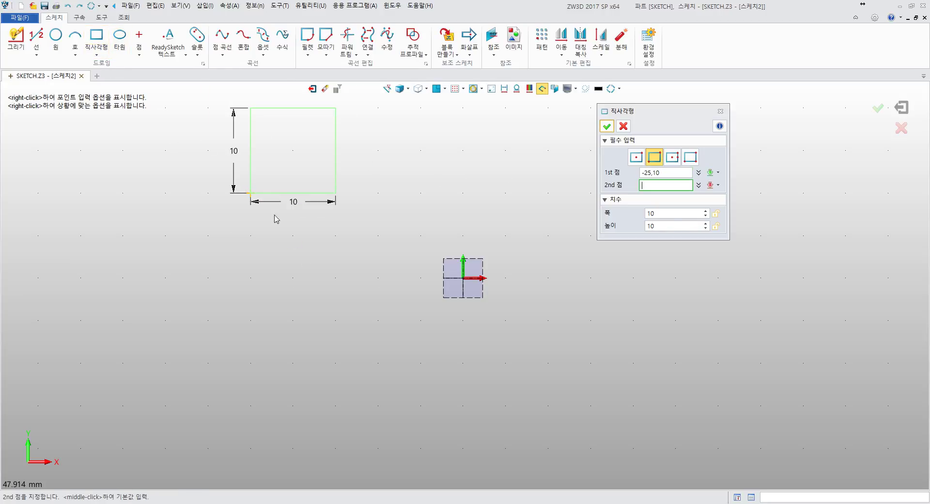
click(595, 385)
middle_click(417, 262)
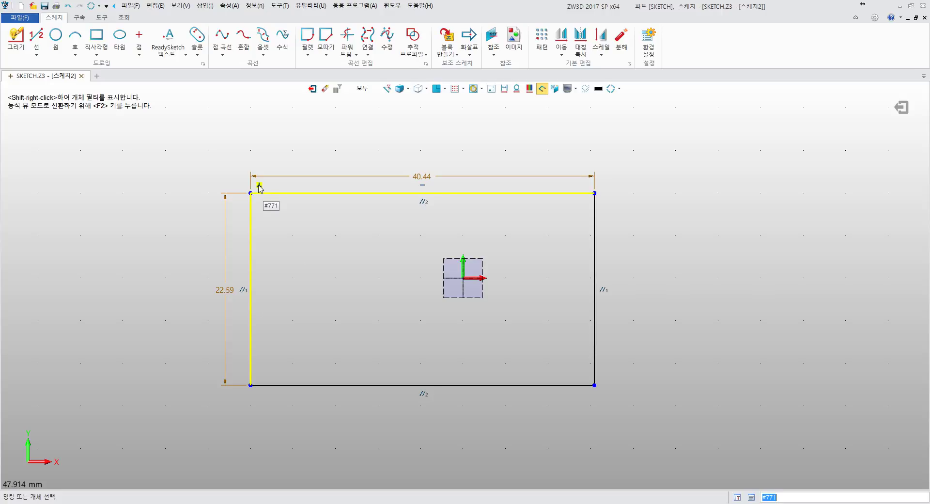
middle_drag(307, 228, 182, 261)
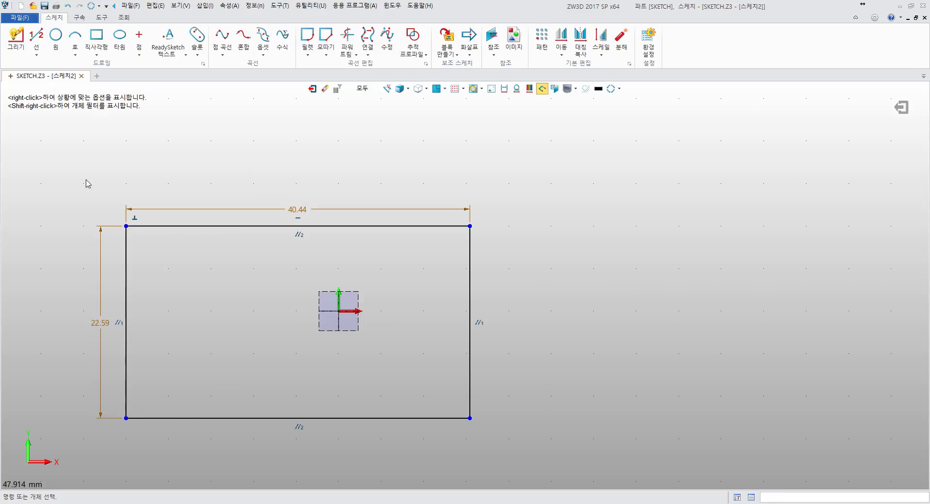
Try a line from the midpoint of the rectangle's upper edge, view the constraint and dimension commands, and abandon the line
click(36, 38)
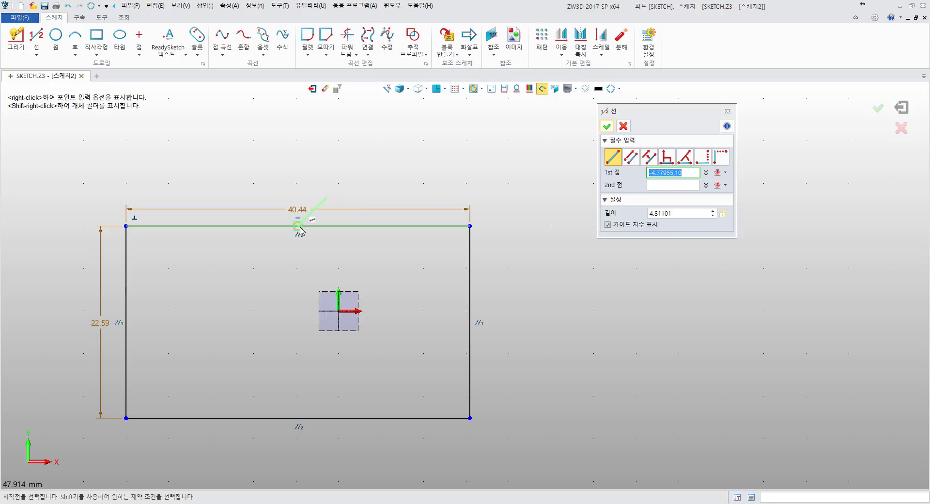
click(300, 227)
middle_drag(434, 116, 315, 133)
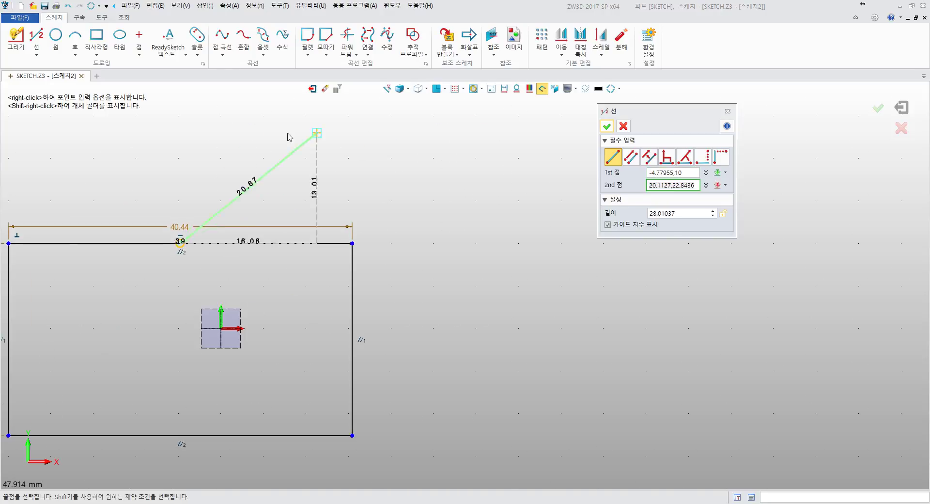
click(79, 17)
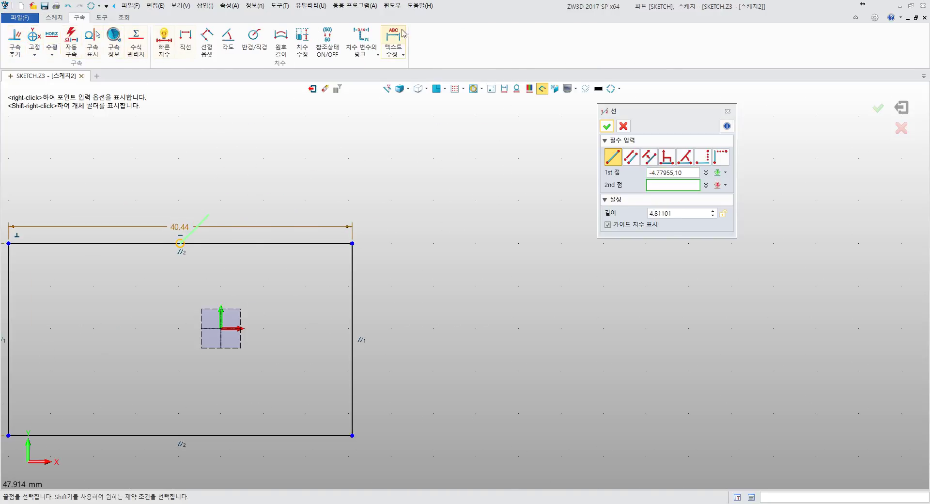
middle_drag(236, 160, 392, 146)
click(54, 17)
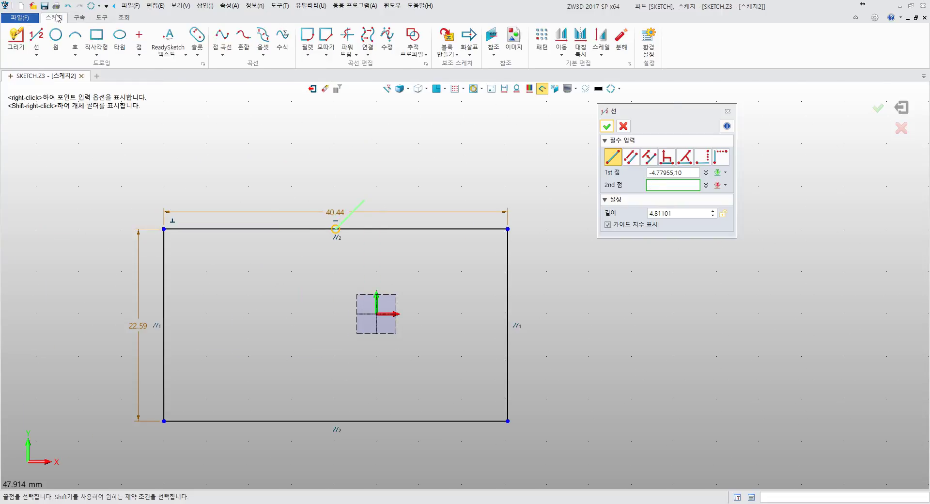
middle_drag(486, 128, 390, 164)
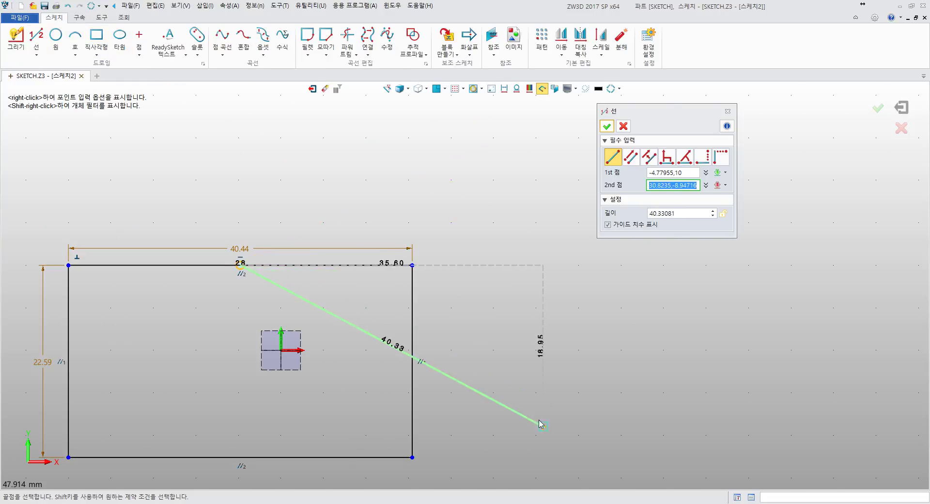
click(79, 18)
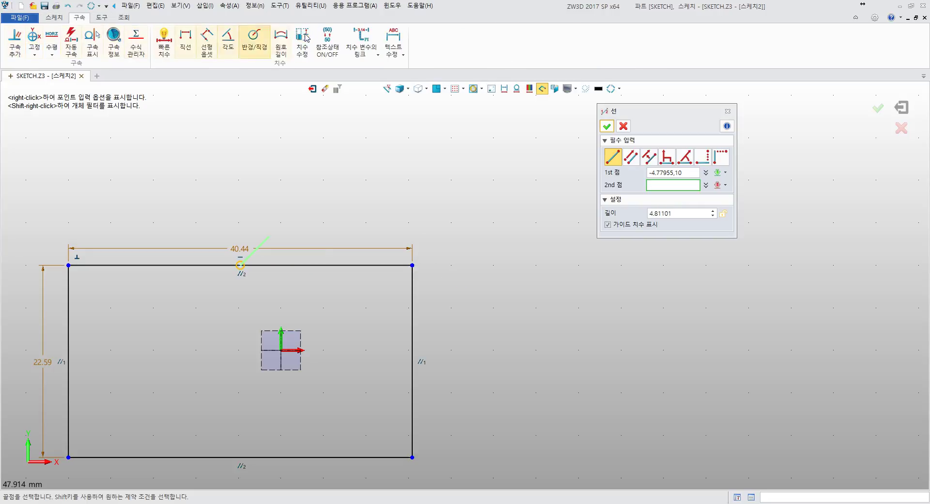
click(60, 19)
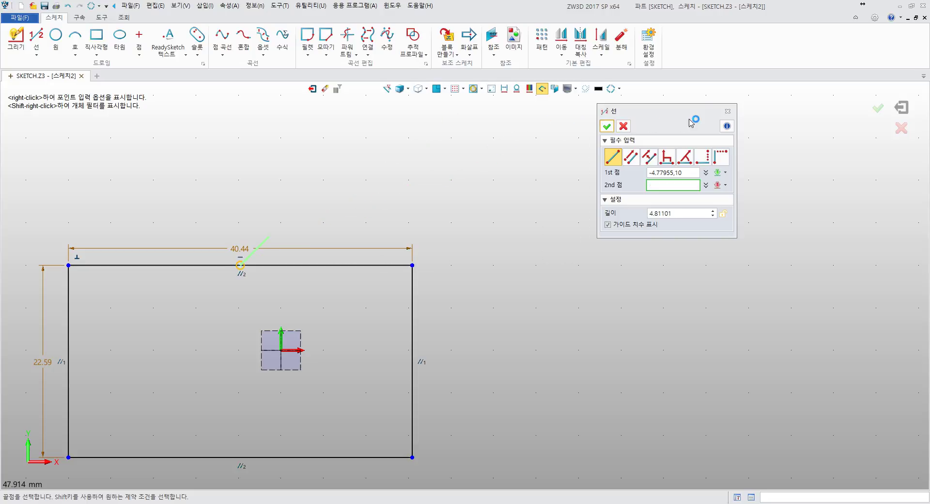
click(727, 114)
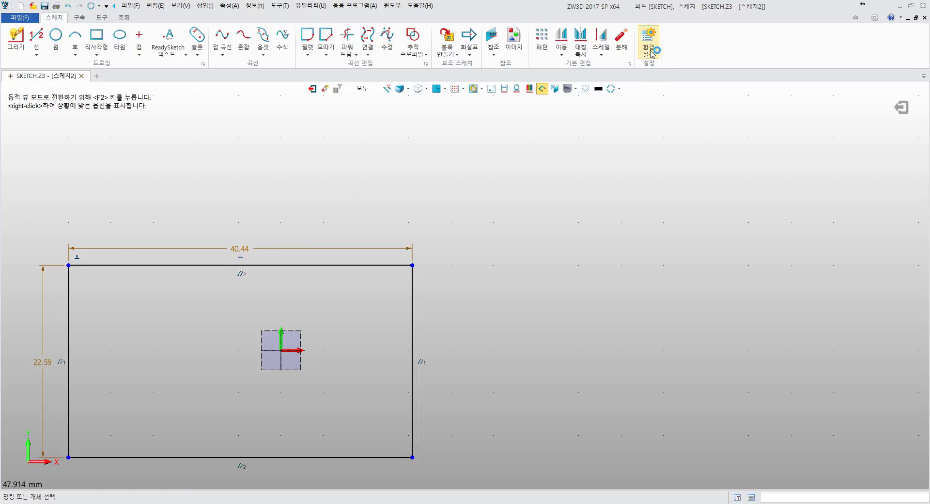
Review the sketch settings' automatic constraint and dimension options again and leave them without changes
click(648, 43)
drag(75, 92, 379, 108)
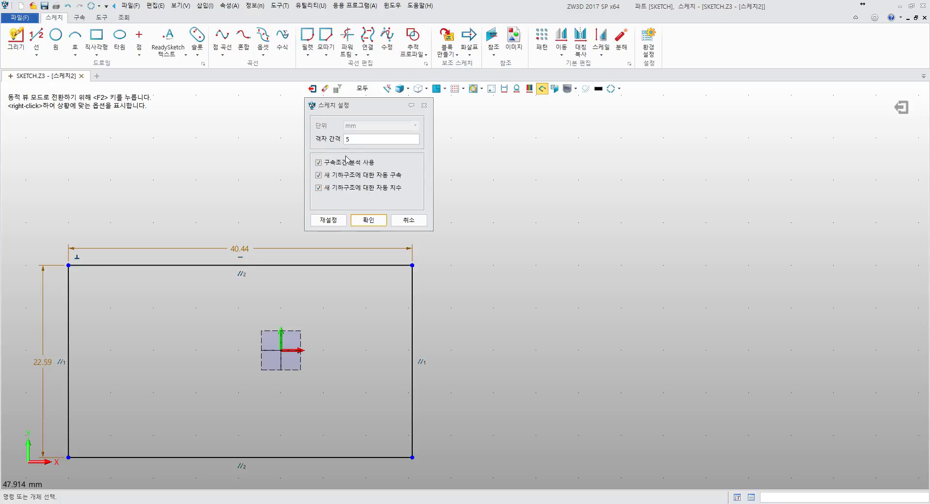
click(410, 222)
right_drag(322, 201, 441, 168)
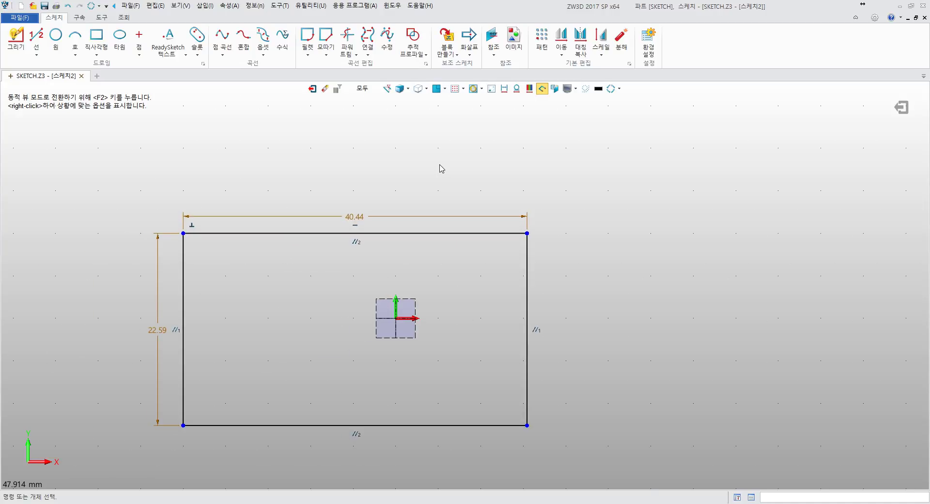
Undo the rectangle with its automatic constraints and dimensions
click(68, 6)
middle_drag(210, 152, 261, 120)
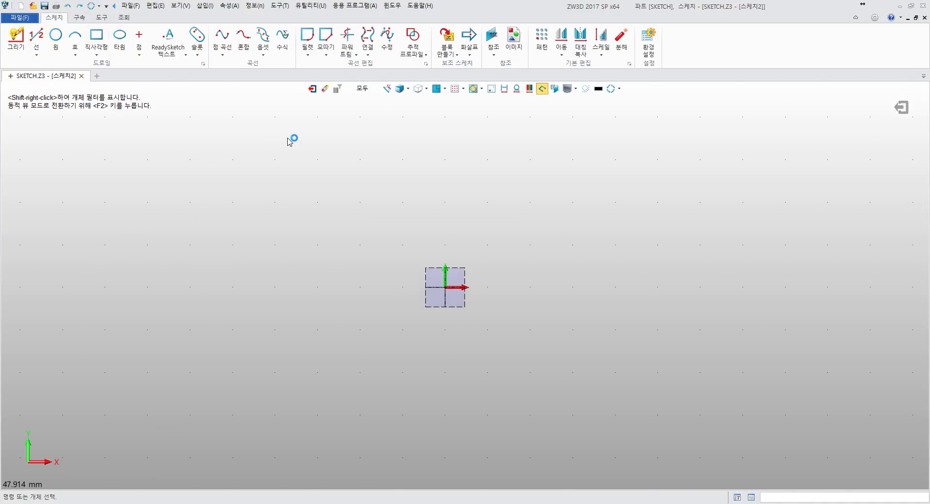
scroll(288, 139, down, 1)
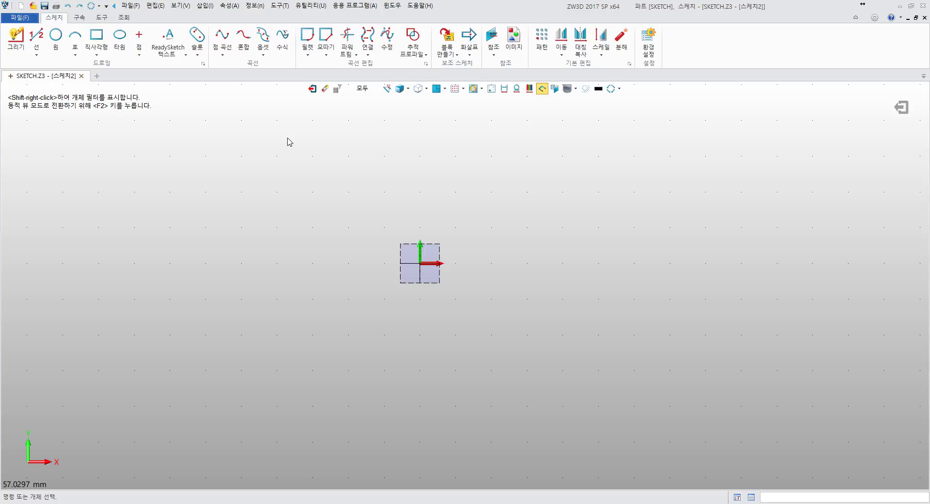
View the point constraint types, then place two points at different heights on either side of the origin
click(78, 19)
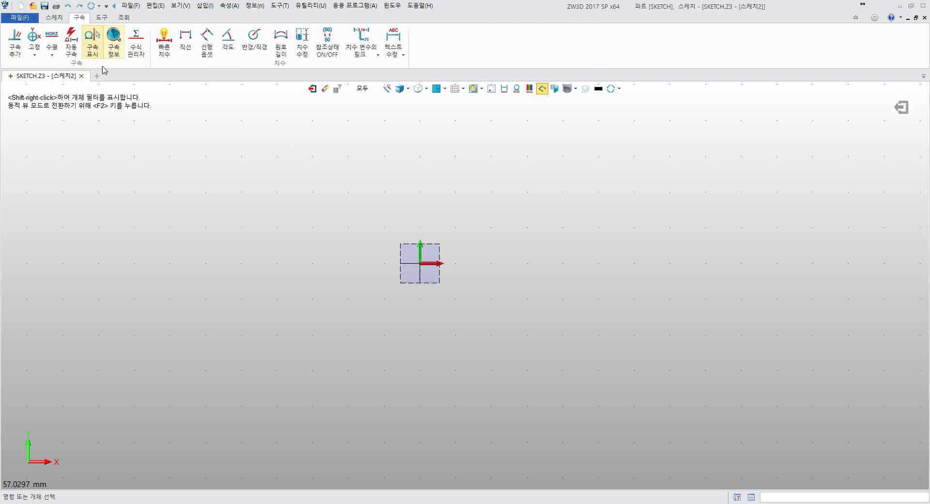
click(35, 55)
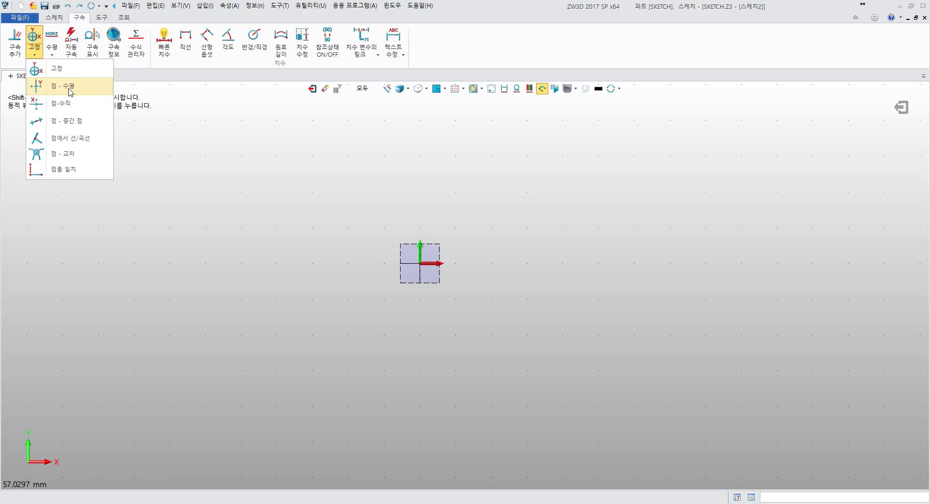
click(65, 21)
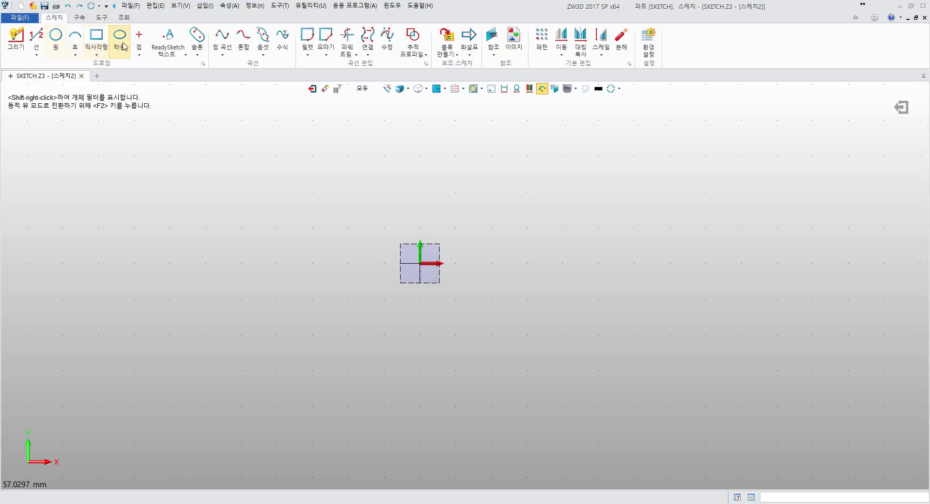
click(139, 39)
click(273, 197)
click(562, 228)
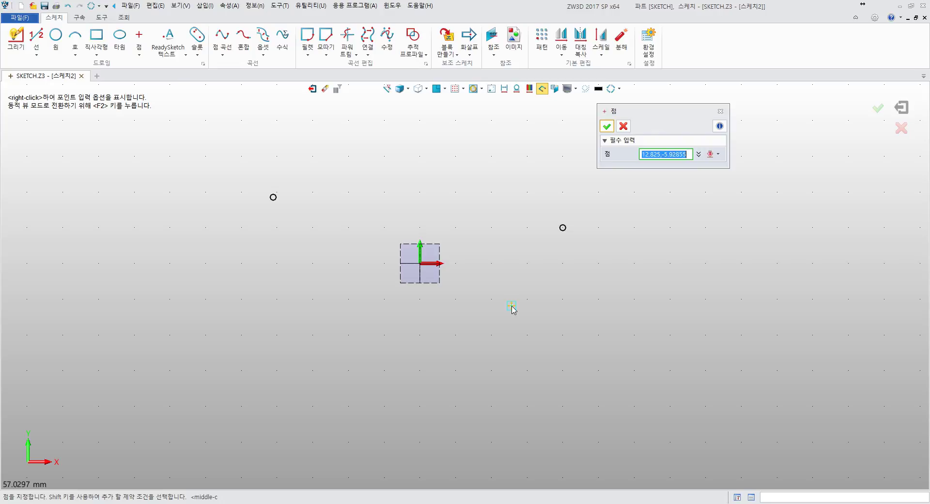
middle_click(512, 310)
Align the two points with a point-horizontal constraint, using the point left of the origin as the base
click(79, 17)
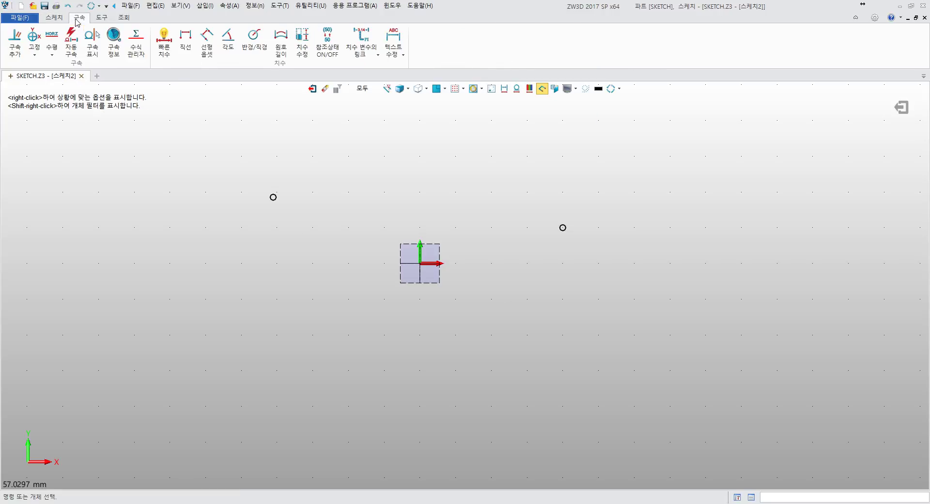
click(51, 54)
click(53, 83)
click(273, 197)
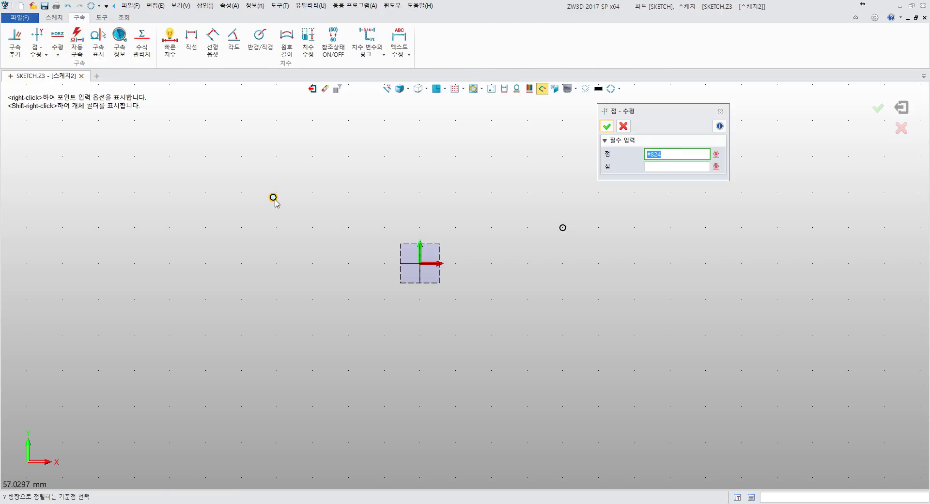
click(562, 228)
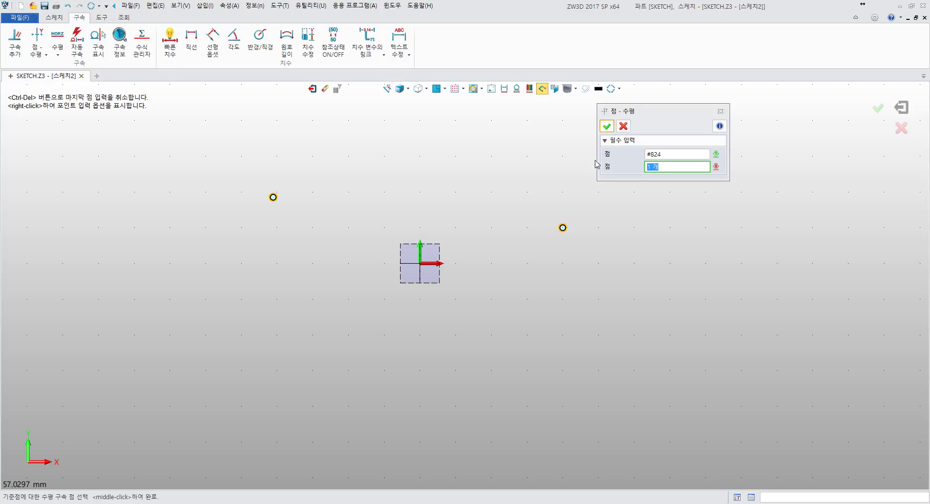
click(607, 127)
middle_drag(462, 190, 463, 207)
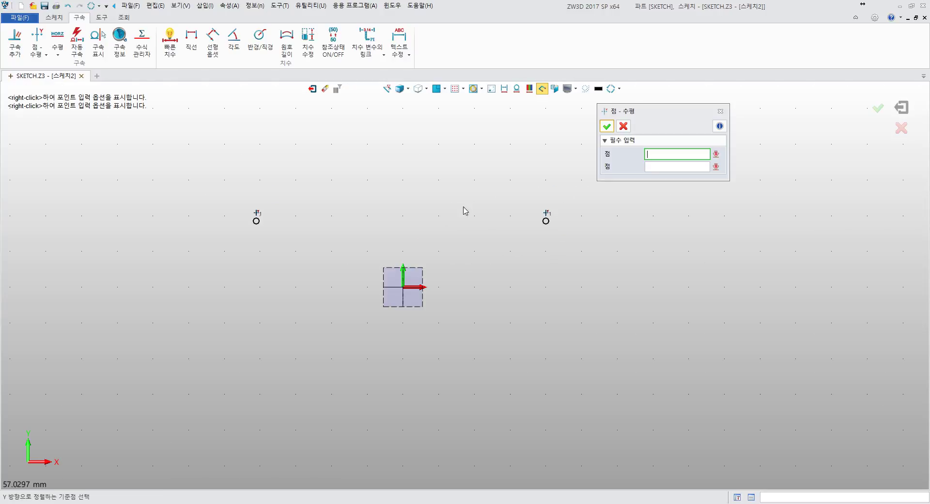
click(621, 127)
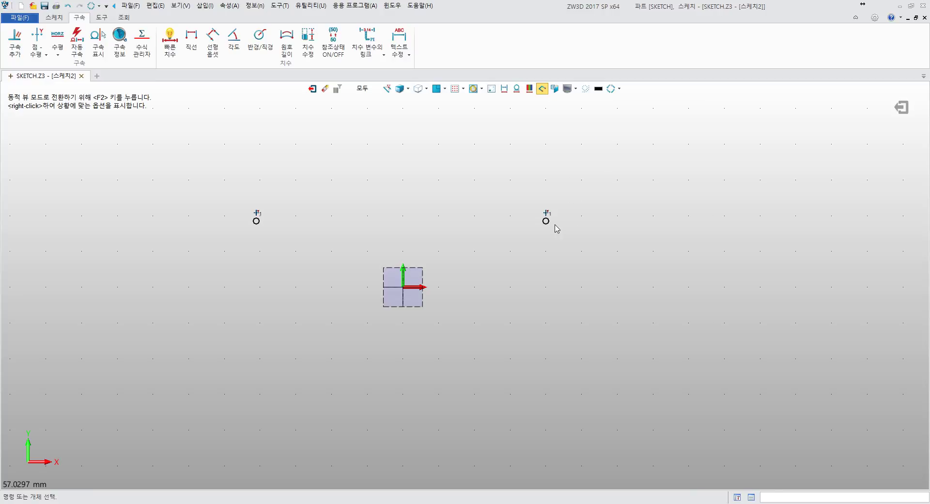
Move the right-hand point to several positions to test the horizontal constraint, leaving it above and right of the origin
mouse_move(546, 221)
mouse_down()
mouse_move(557, 293)
mouse_move(465, 349)
mouse_move(396, 366)
mouse_move(501, 376)
mouse_move(551, 293)
mouse_move(549, 167)
mouse_move(529, 151)
mouse_move(395, 196)
mouse_move(304, 290)
mouse_move(337, 345)
mouse_up()
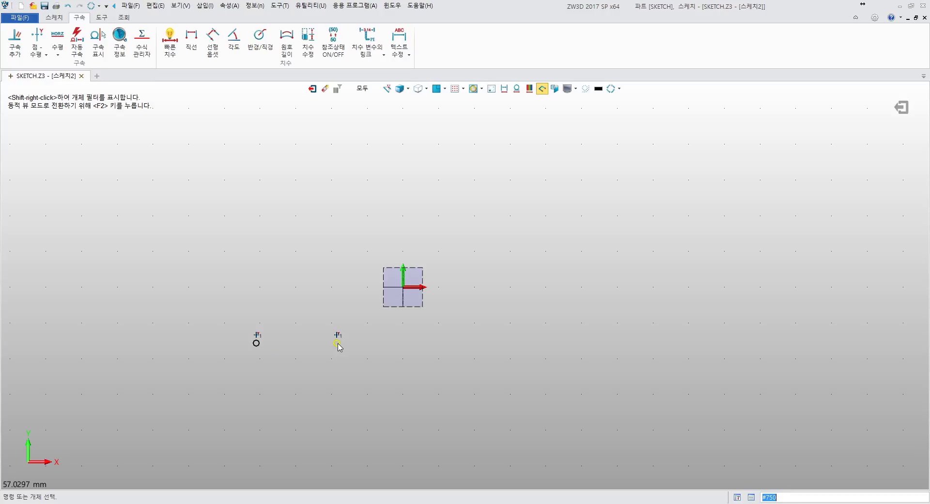
drag(338, 345, 329, 282)
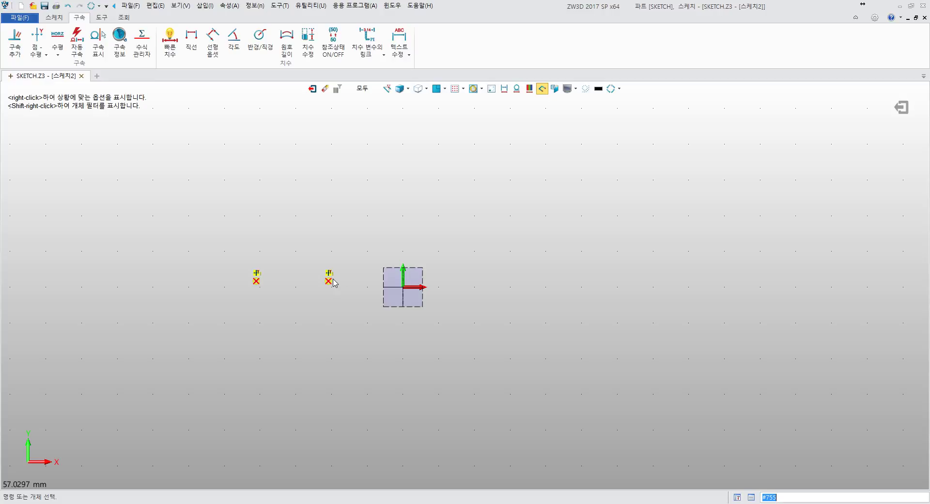
drag(331, 283, 505, 193)
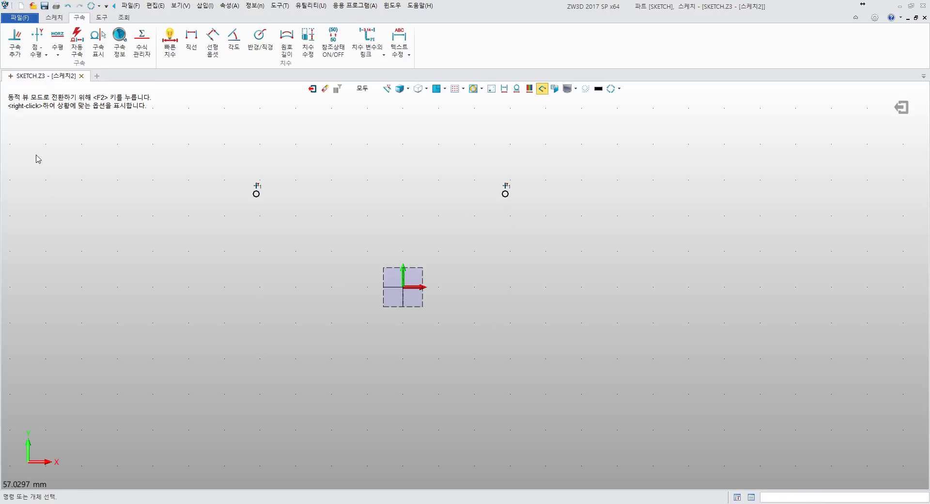
View the point constraint types and the line and curve constraint types, such as symmetric, parallel, tangent and equal length
click(37, 50)
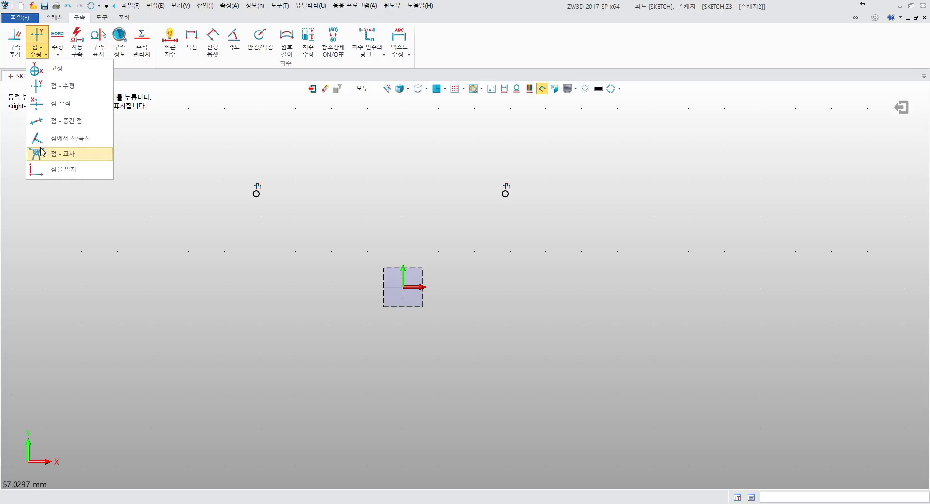
click(59, 55)
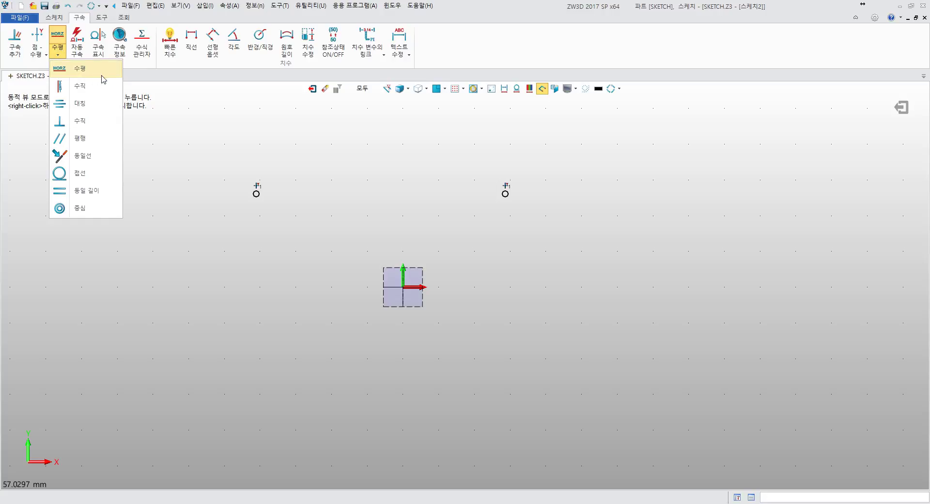
click(36, 54)
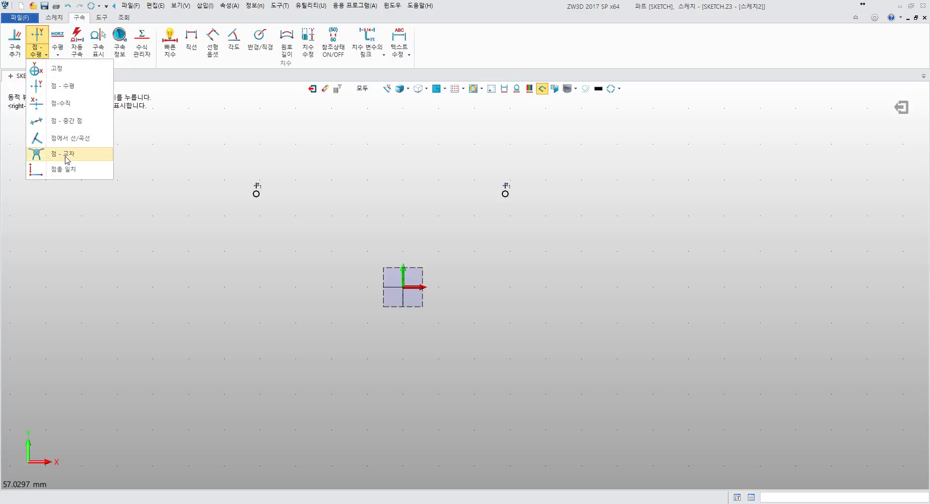
Compare the Add Constraint command with the separate point constraint and line and curve constraint types
click(57, 55)
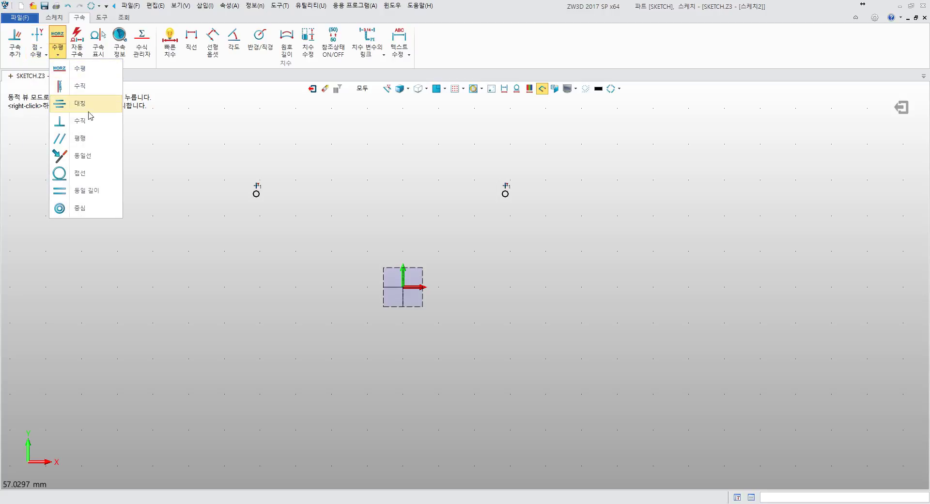
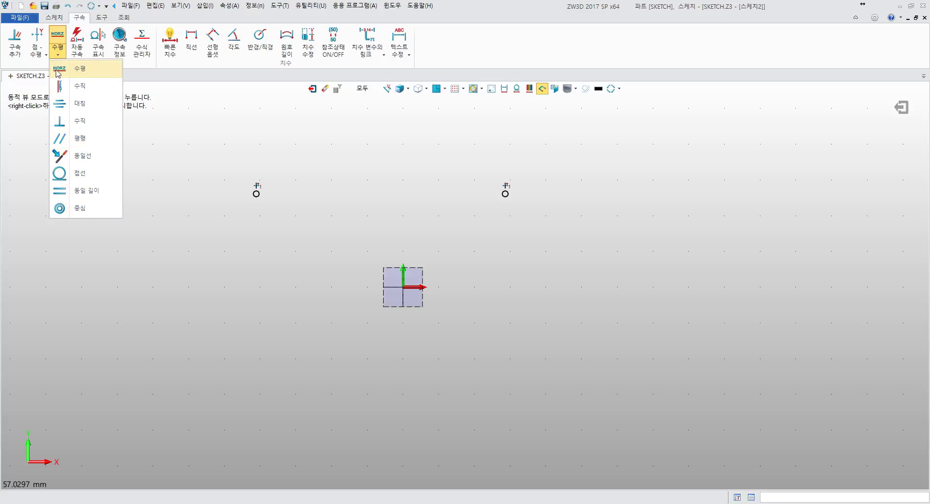
click(25, 55)
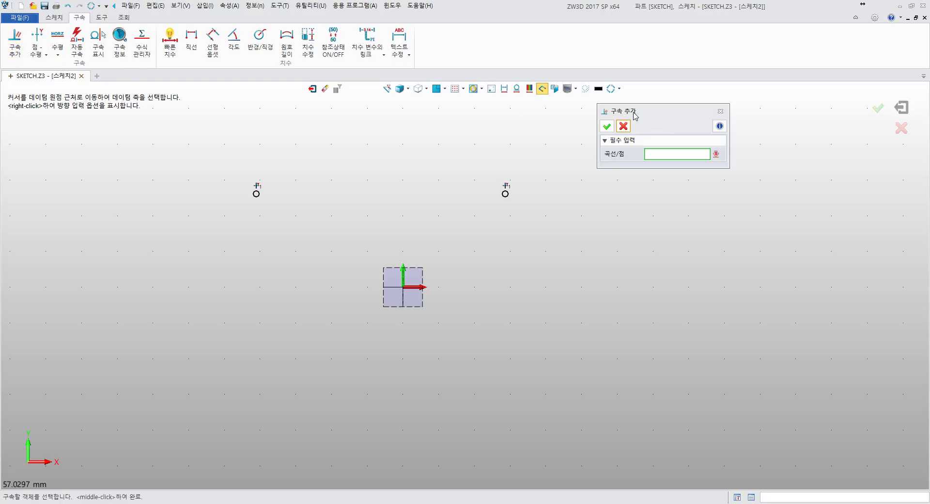
click(623, 126)
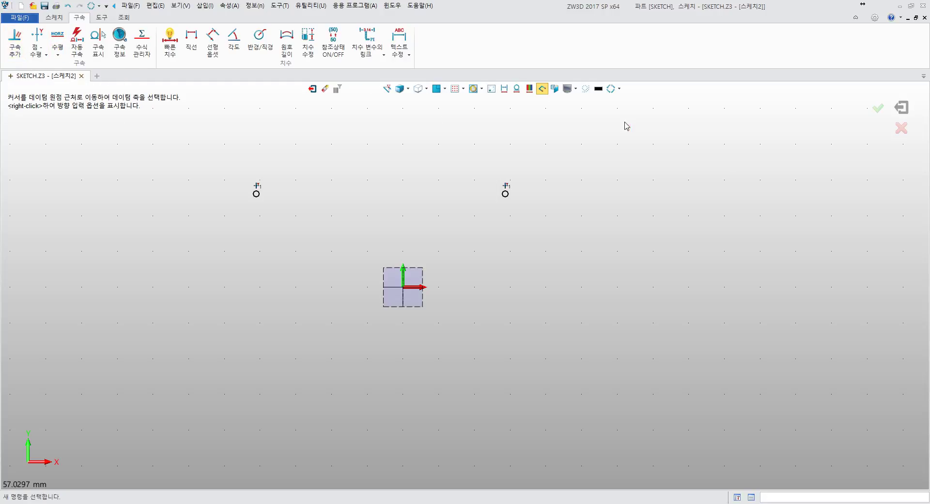
click(13, 50)
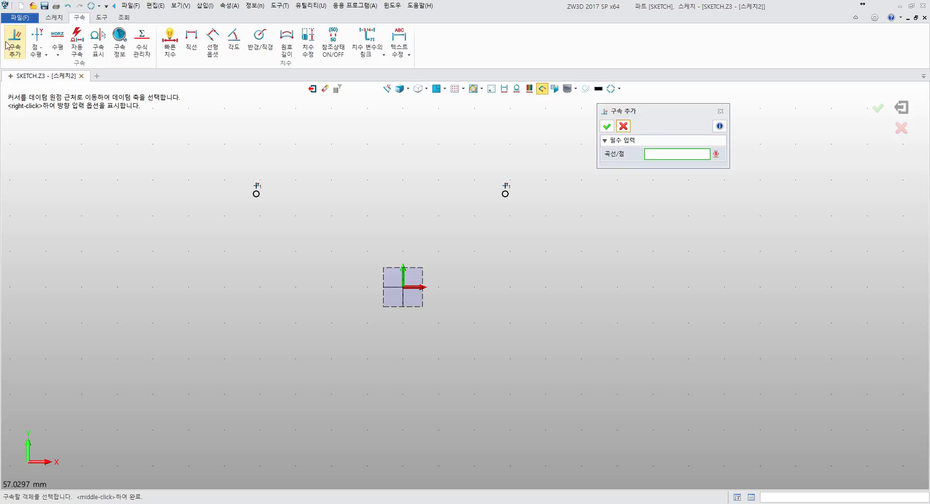
click(39, 54)
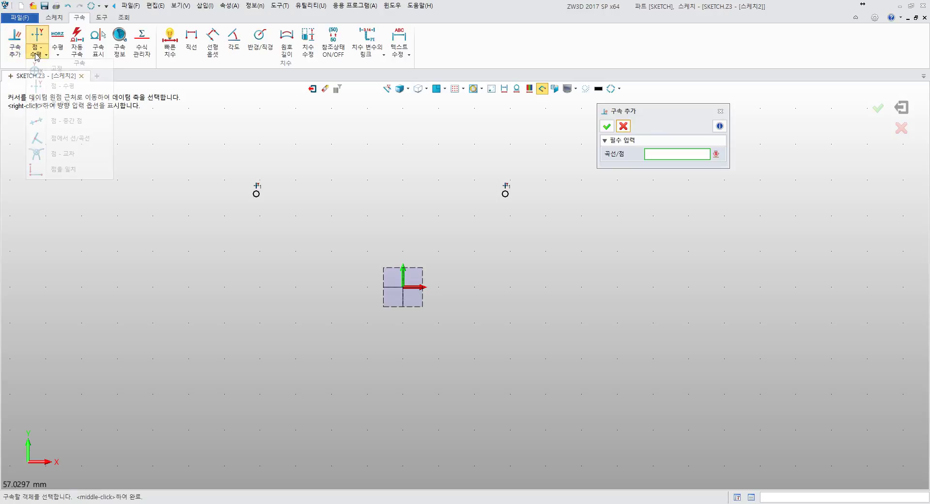
click(60, 55)
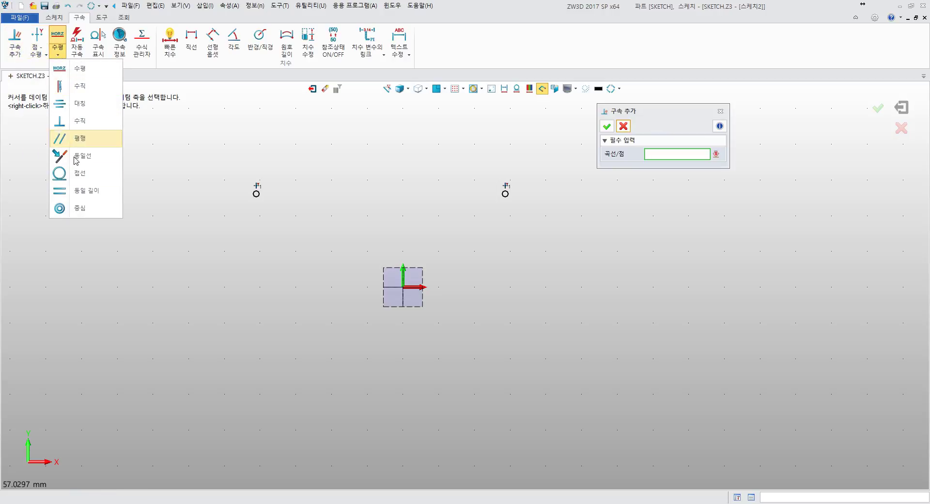
click(18, 65)
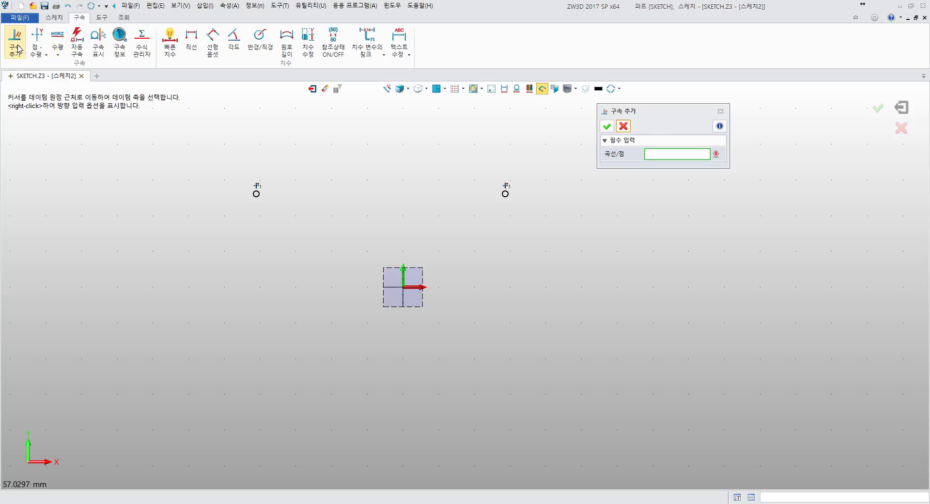
Select both points and the sketch's vertical axis for Add Constraint, examine which constraints are offered, and cancel the command
click(17, 48)
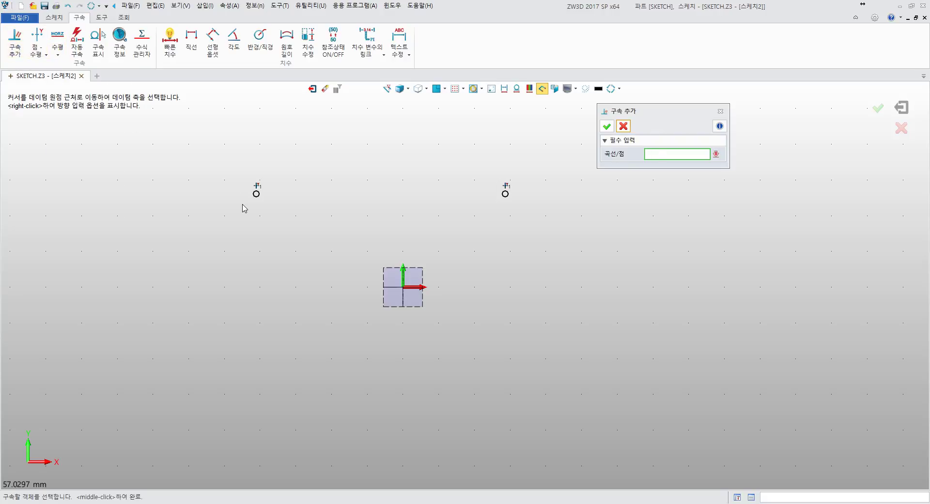
click(257, 194)
click(505, 194)
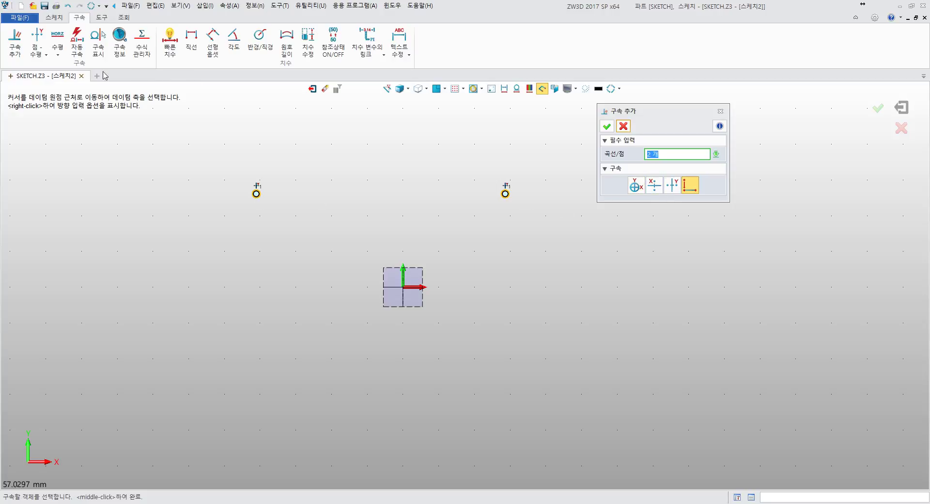
click(40, 57)
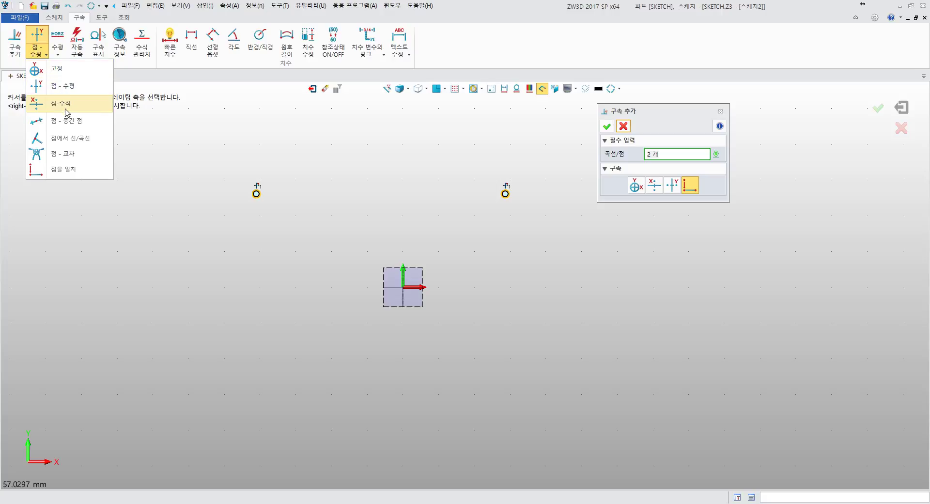
click(58, 55)
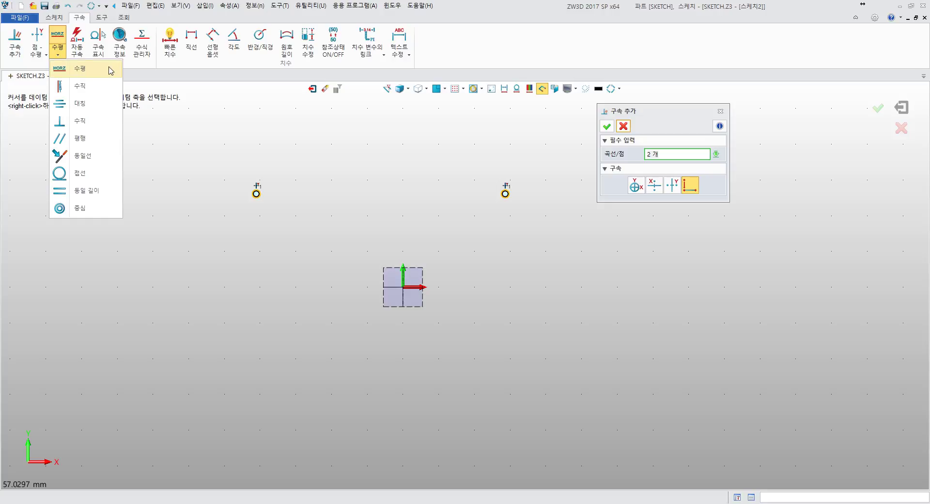
click(25, 66)
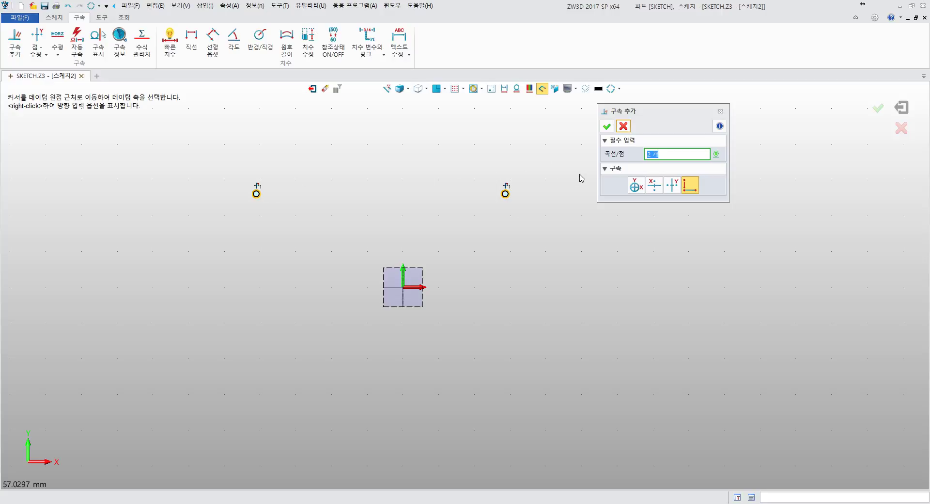
click(404, 275)
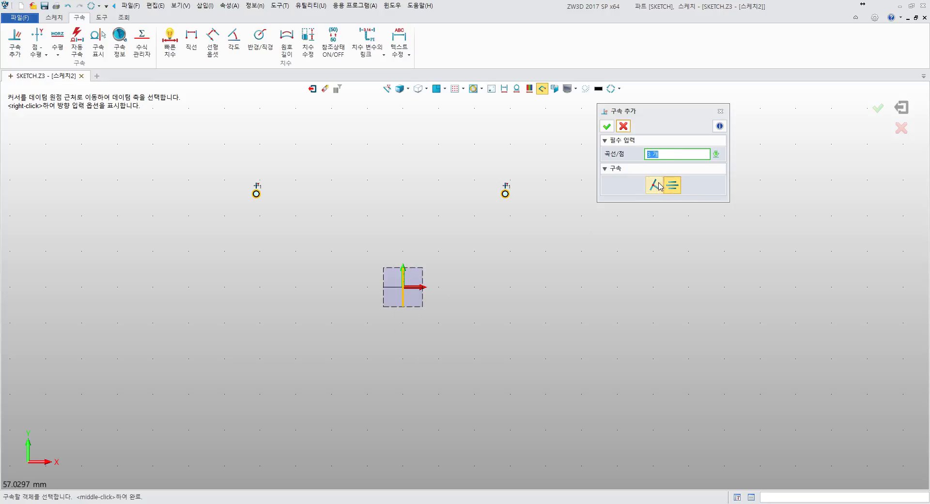
click(623, 125)
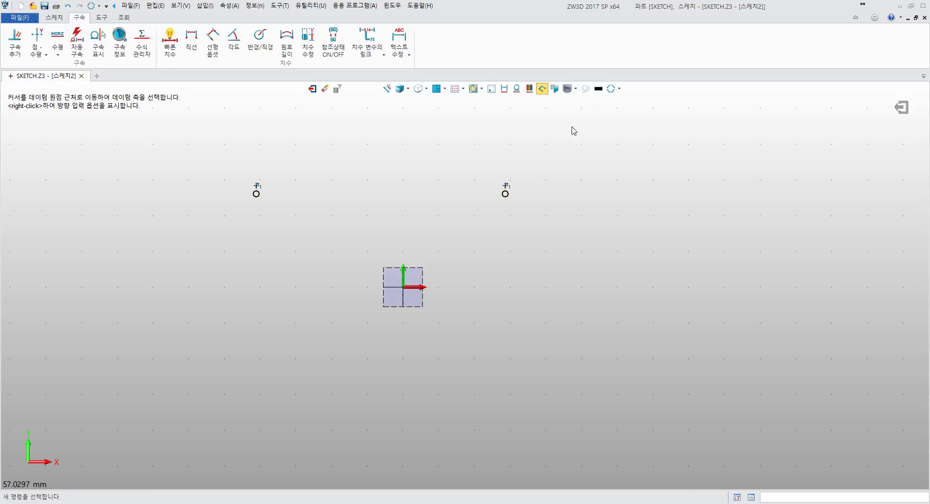
Draw a circle of 10 mm radius below and left of the origin
click(63, 19)
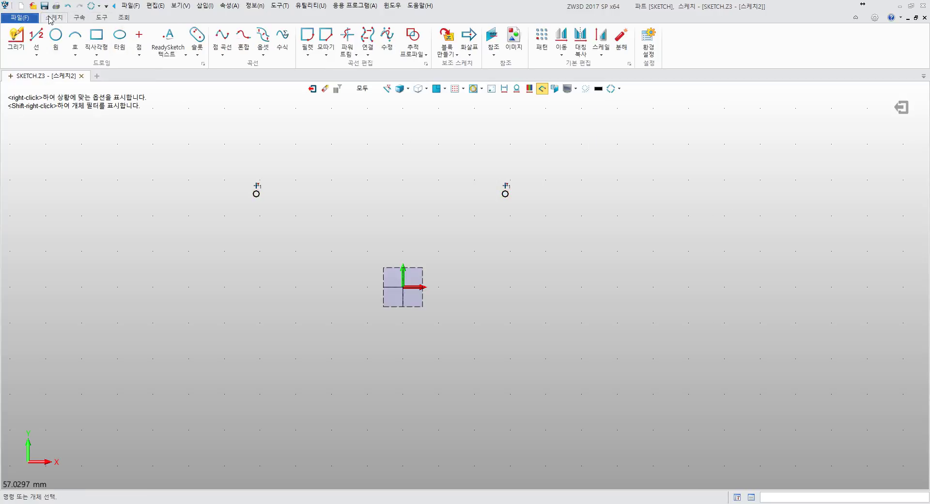
click(55, 39)
click(161, 338)
middle_click(296, 324)
middle_click(332, 306)
middle_click(330, 303)
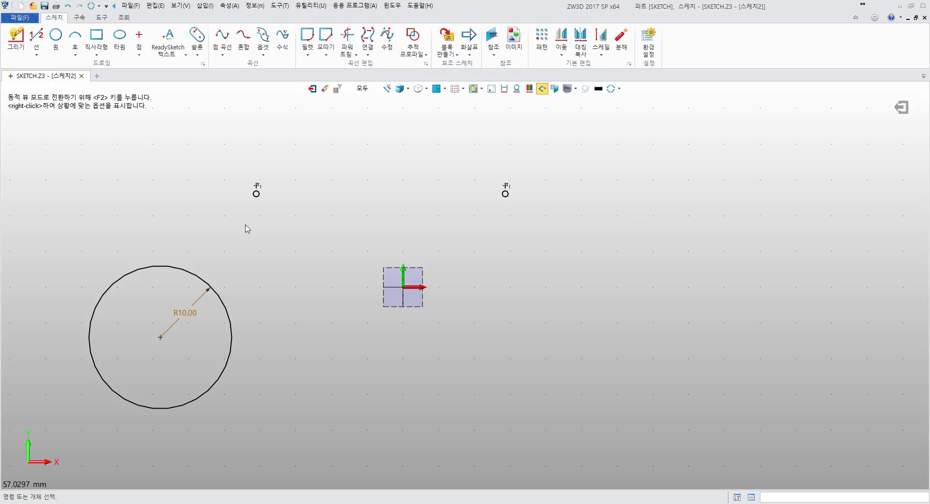
Draw a slanted line about 29.26 mm long between the circle and the origin, running down to the right
click(36, 39)
click(285, 254)
click(396, 432)
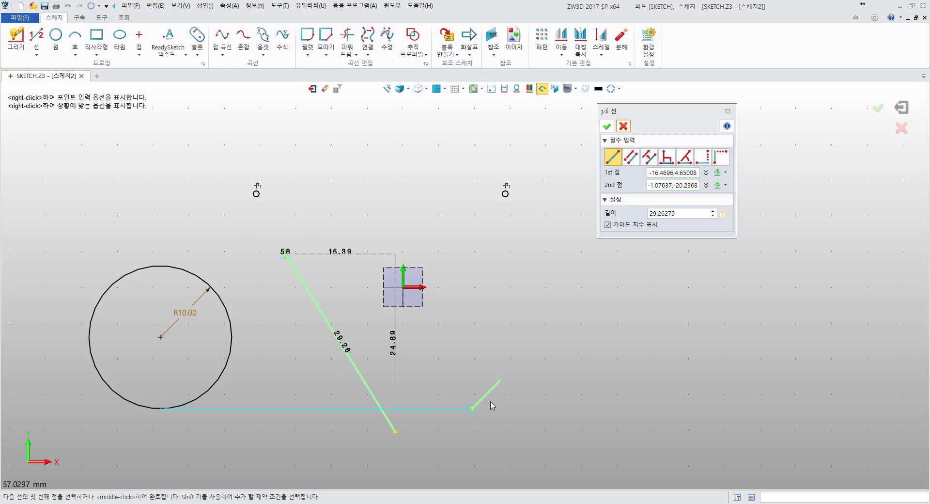
middle_click(491, 302)
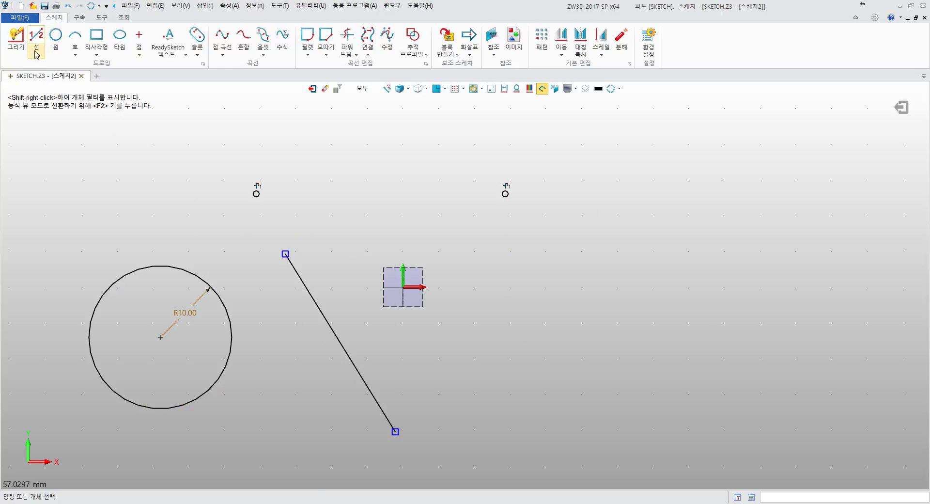
Apply a point-intersection constraint to the circle, the slanted line and the point above left of the origin using Add Constraint
click(80, 17)
click(16, 48)
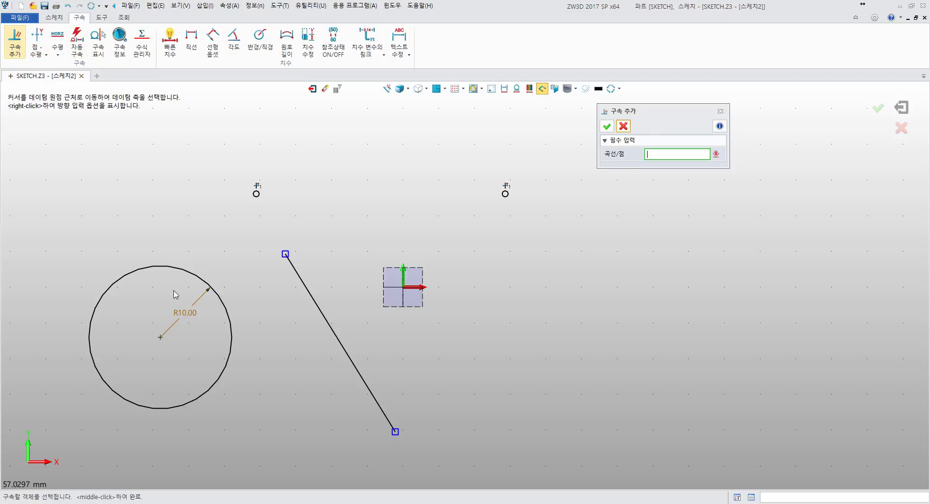
click(248, 291)
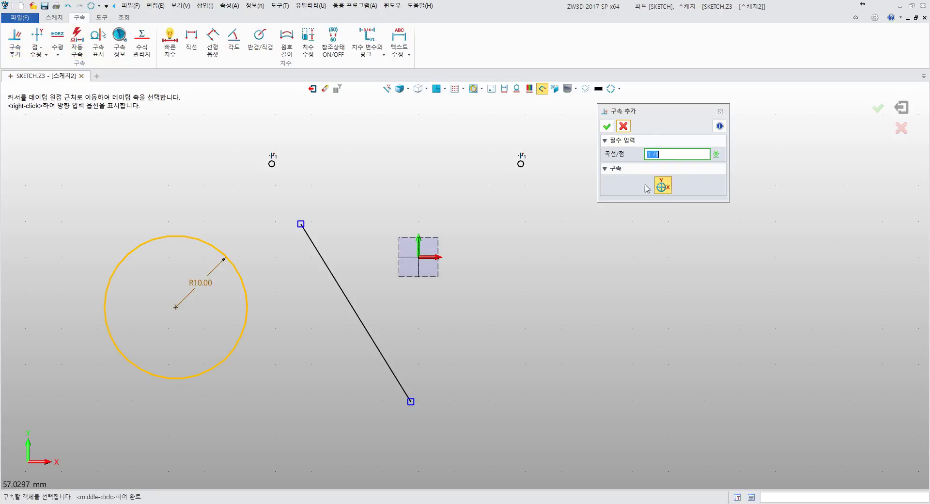
click(353, 310)
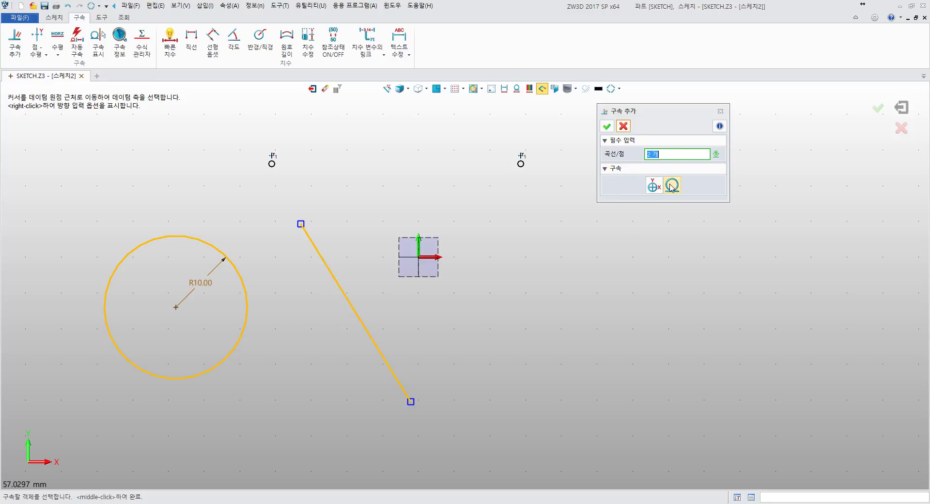
click(271, 163)
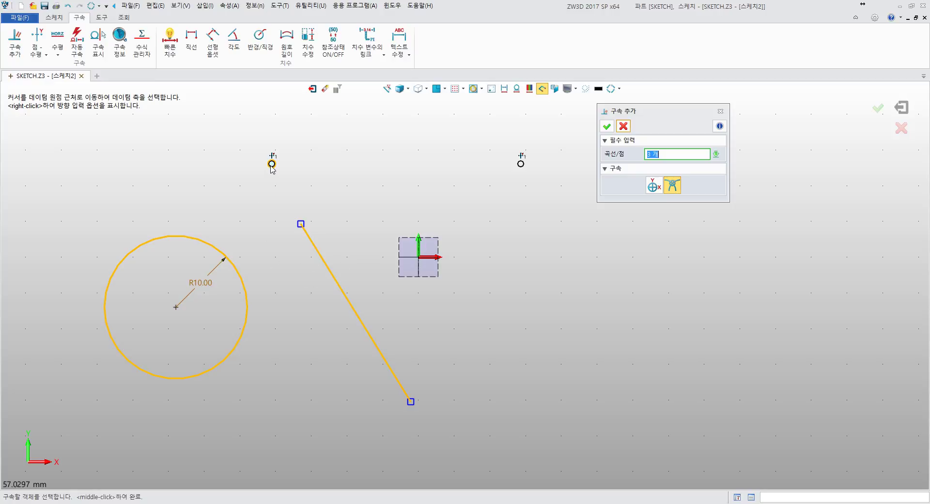
click(674, 186)
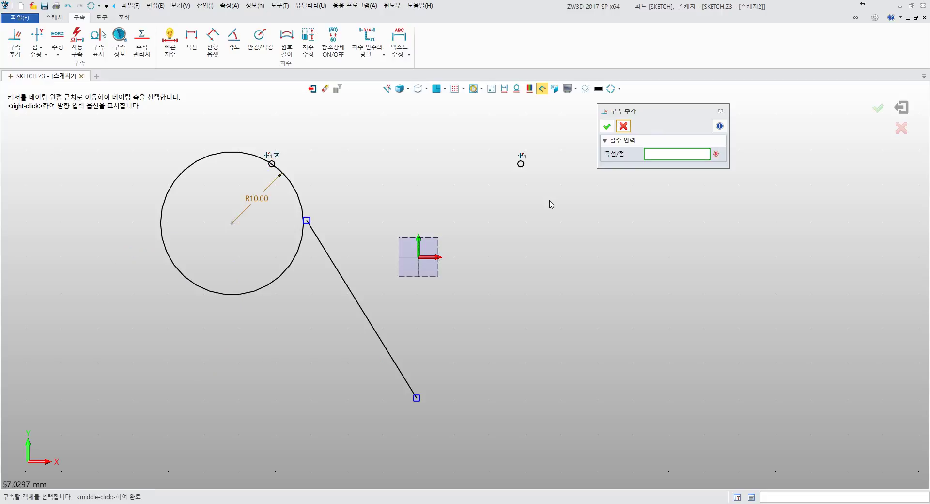
middle_drag(551, 204, 559, 233)
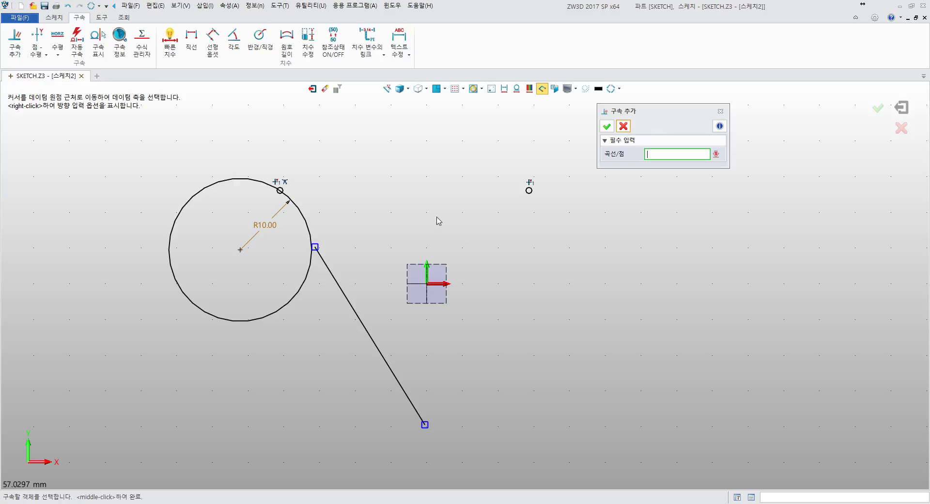
key(Escape)
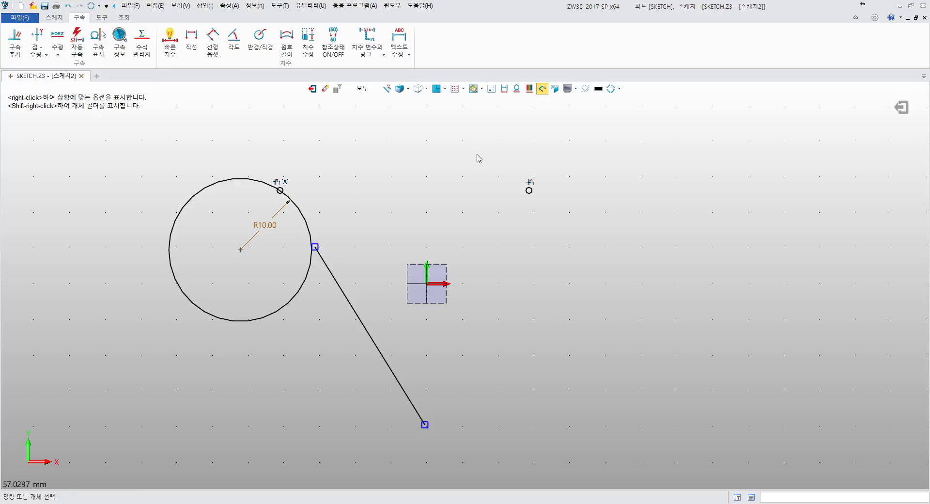
Undo the intersection constraint, the line, the circle and the two constrained points until the sketch is empty
key(ctrl+z)
key(ctrl+z)
key(ctrl+z)
key(ctrl+z)
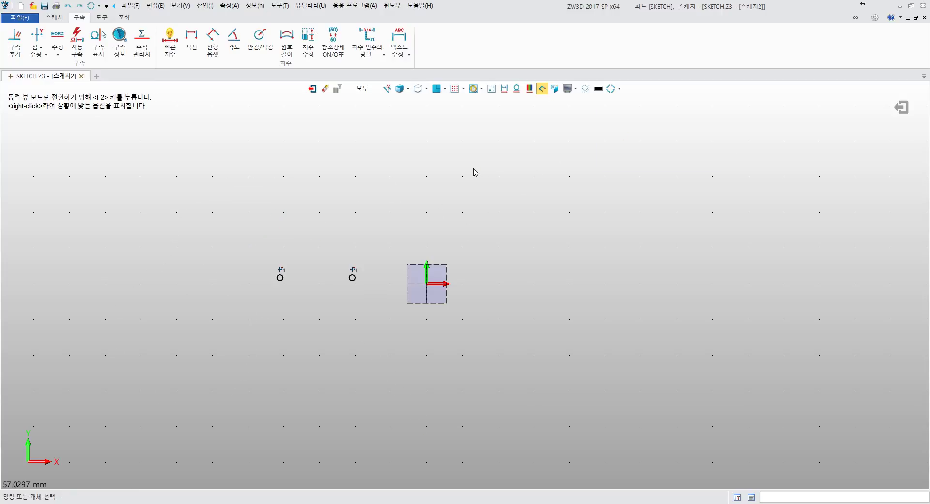
key(ctrl+z)
key(ctrl+z)
key(ctrl+z)
key(ctrl+z)
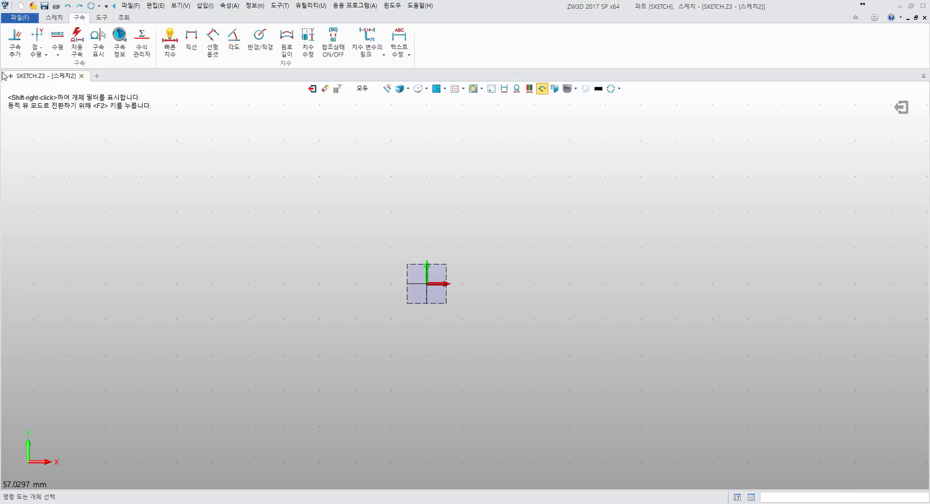
Open Auto Constrain and go through its radius, adjacent angle, length and reference point dimension rules
click(15, 42)
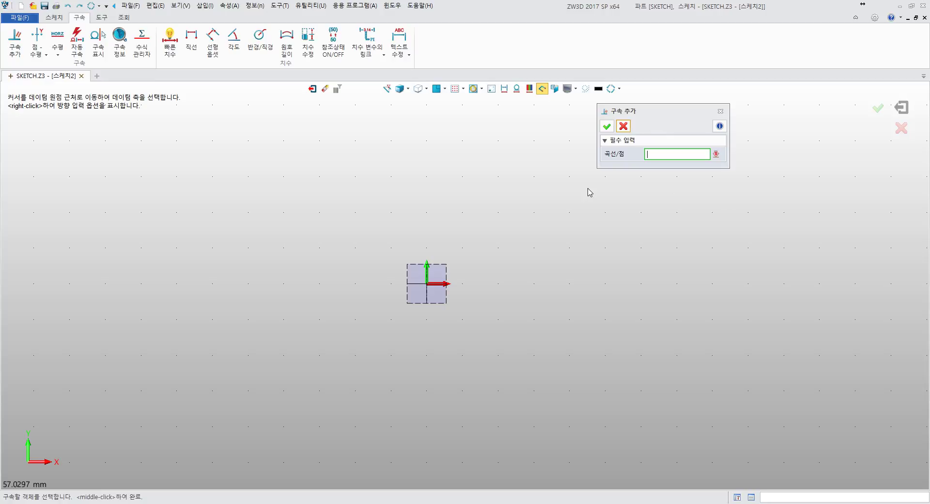
middle_click(359, 168)
click(77, 53)
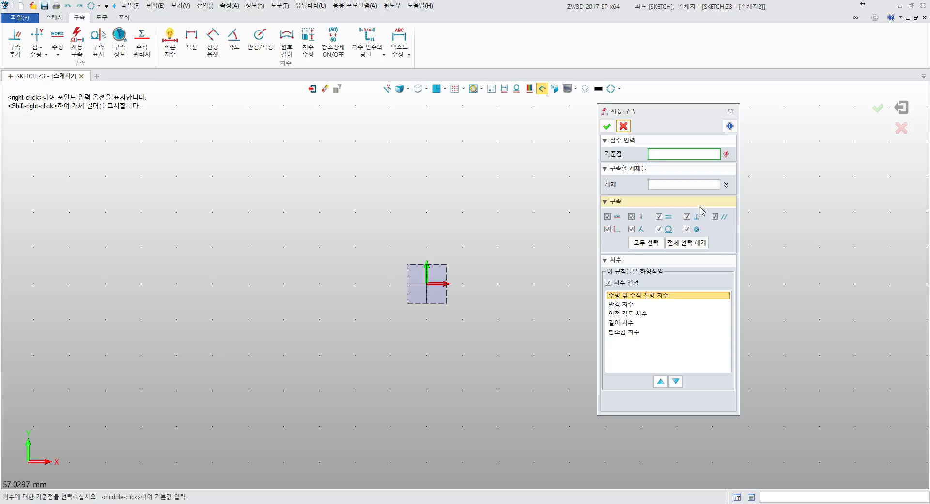
click(624, 305)
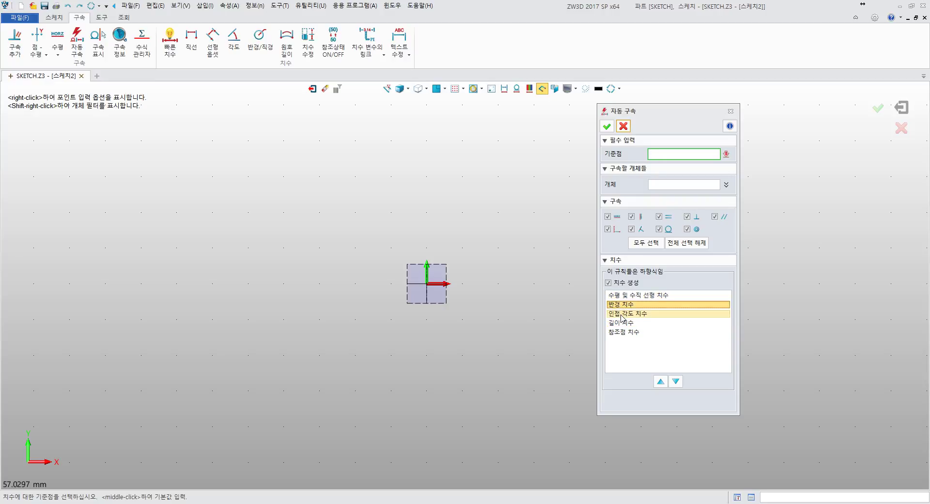
click(624, 314)
click(624, 323)
click(623, 332)
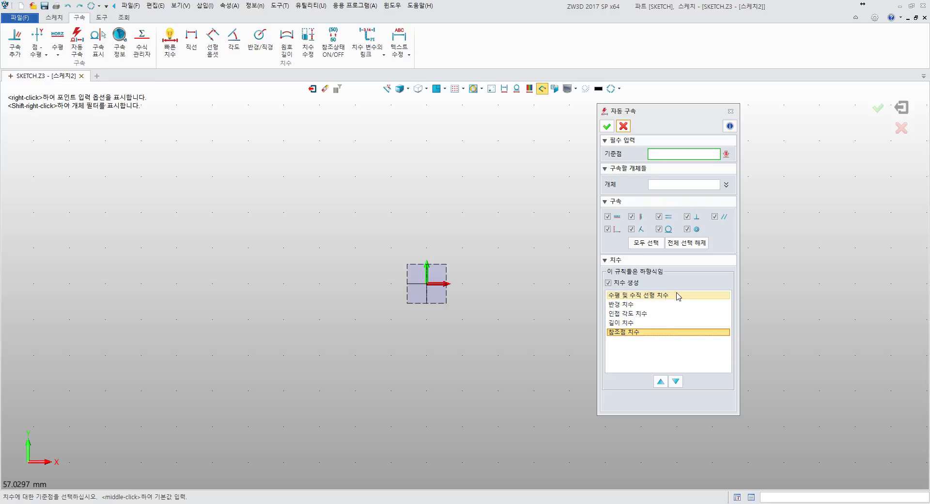
Turn off dimension creation and the tangent, concentric and perpendicular constraints in the Auto Constrain settings
click(608, 283)
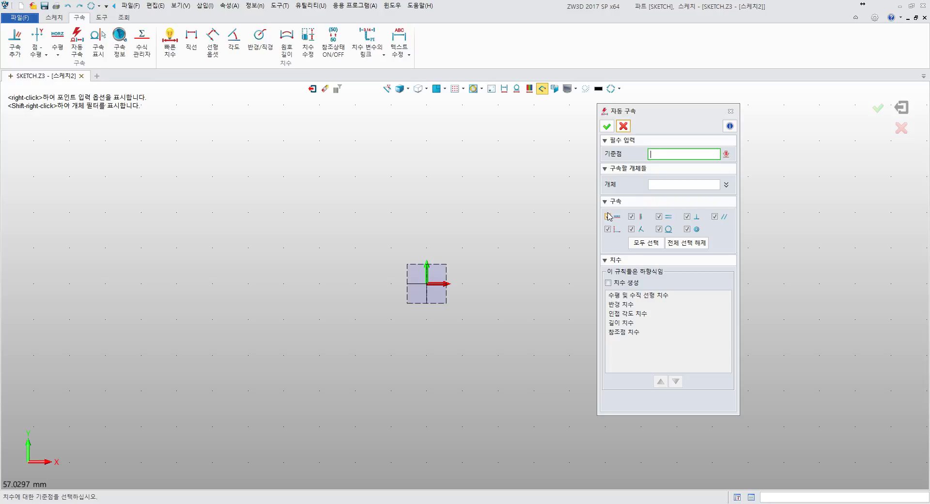
click(659, 229)
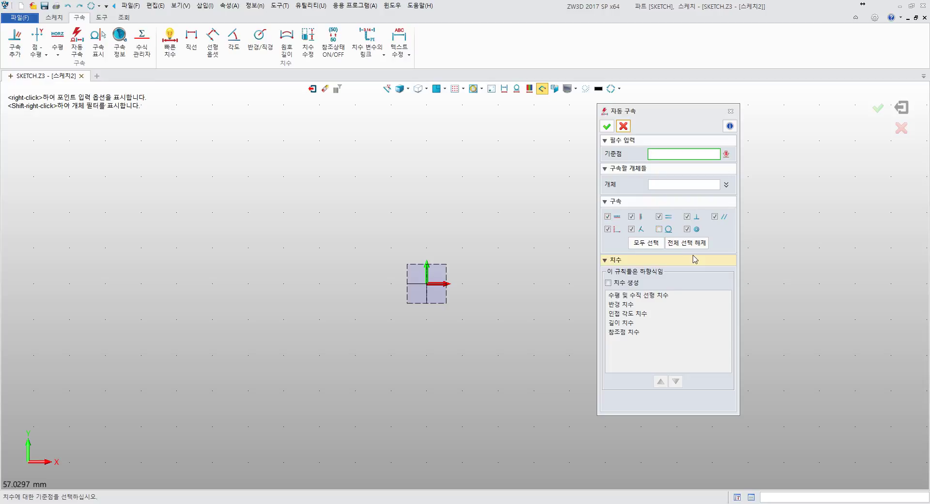
click(687, 229)
click(686, 218)
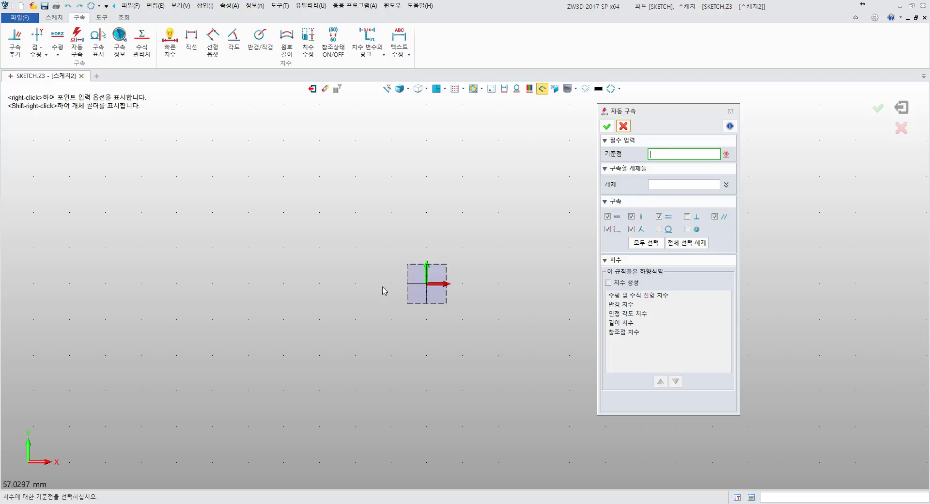
Clear all constraint types in Auto Constrain, switch dimension creation on and off again, and close the command without applying it
click(660, 184)
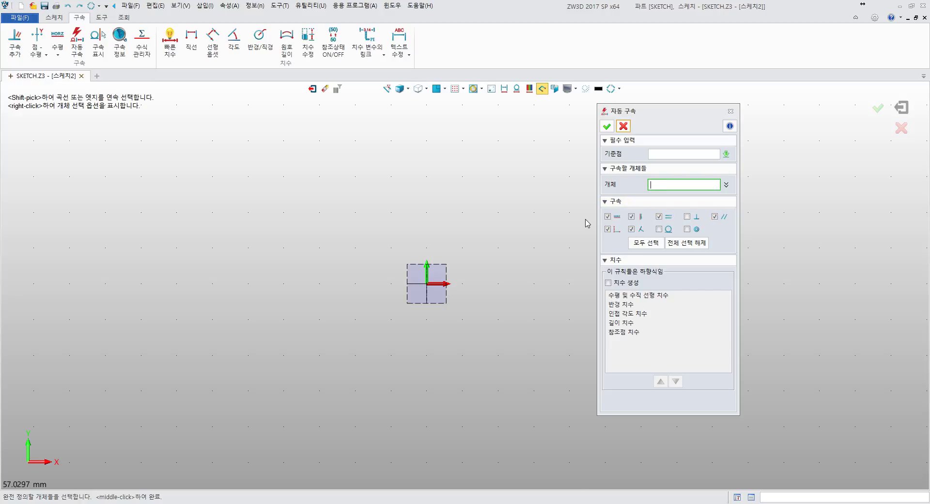
click(687, 242)
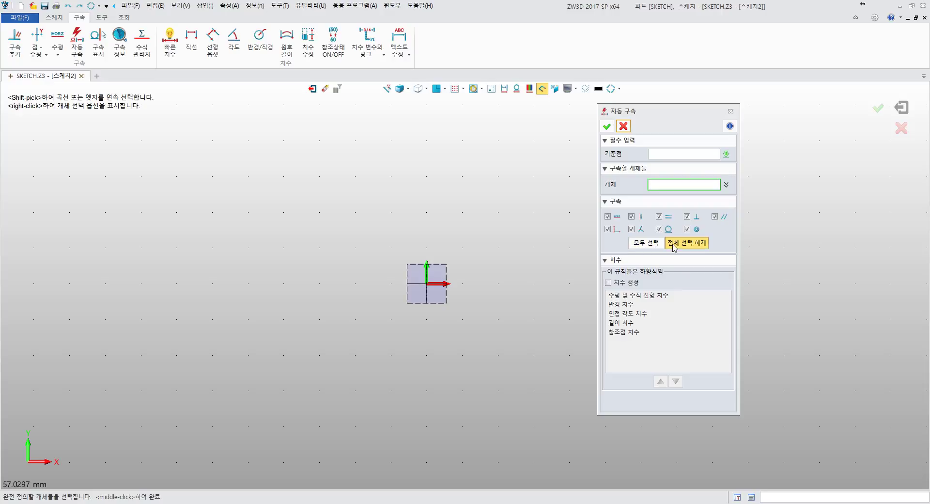
click(625, 283)
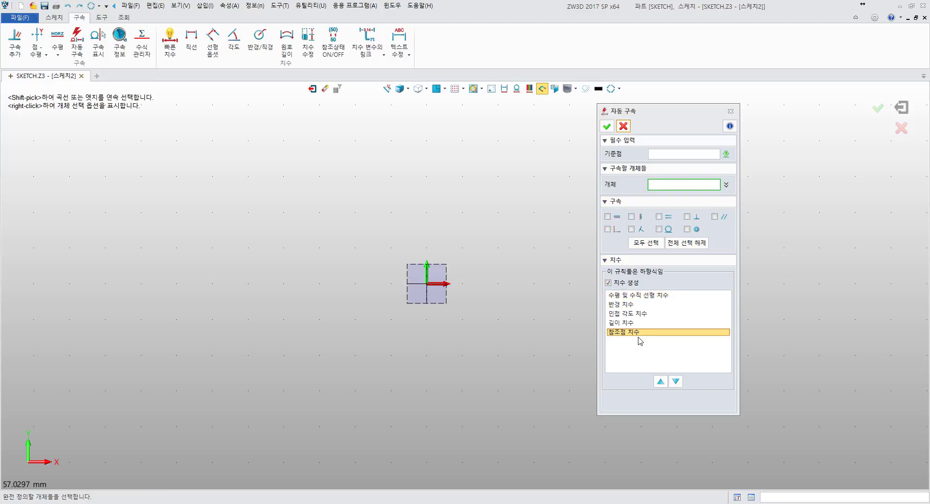
click(621, 284)
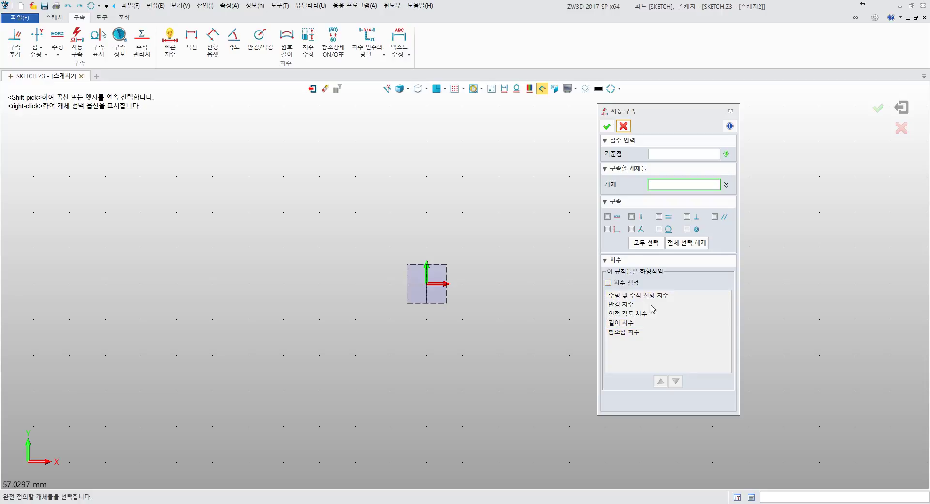
click(730, 111)
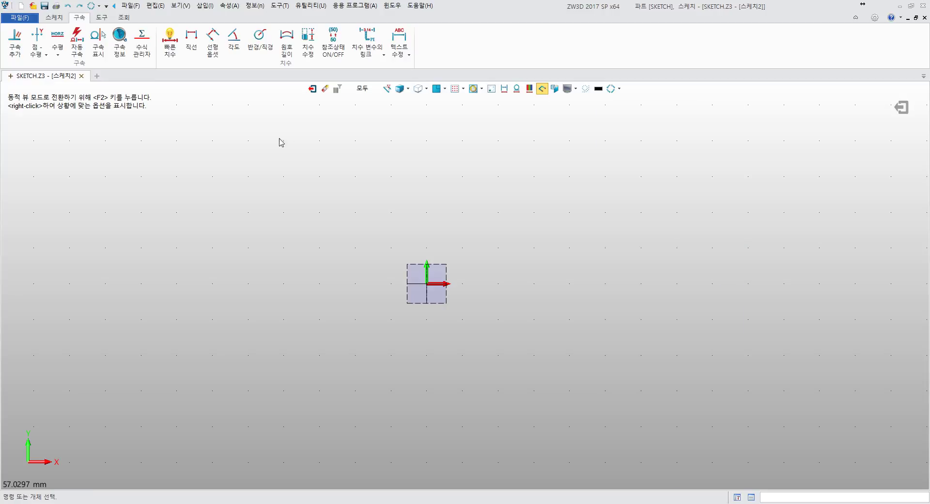
Open and close the constraint display, constraint status and equation manager dialogs one after another to view their options
click(99, 51)
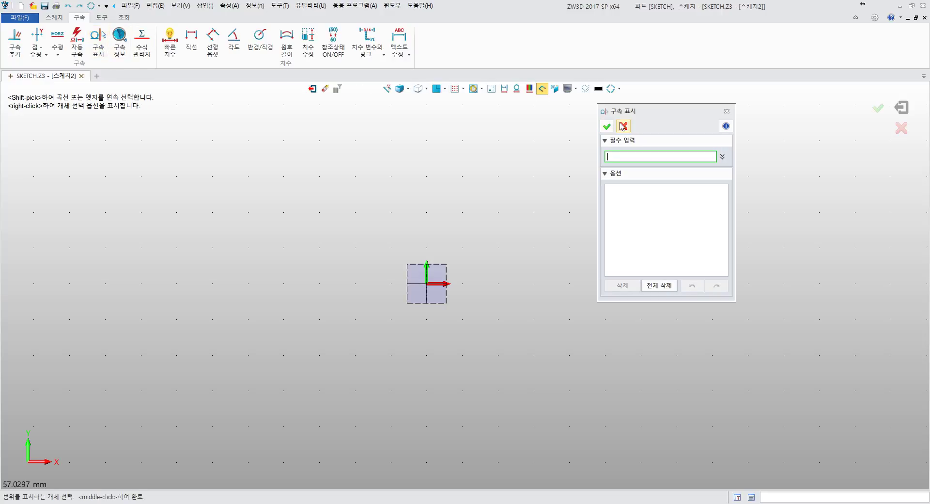
click(623, 126)
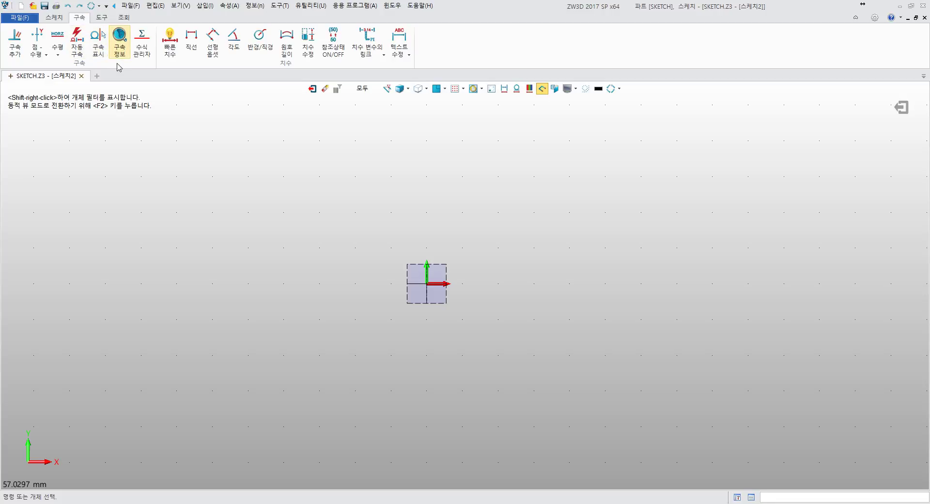
click(119, 41)
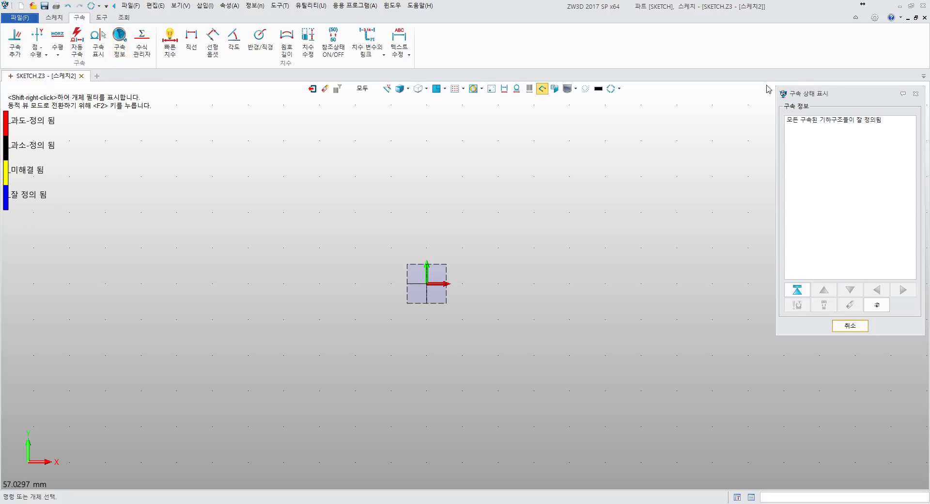
click(904, 95)
click(142, 49)
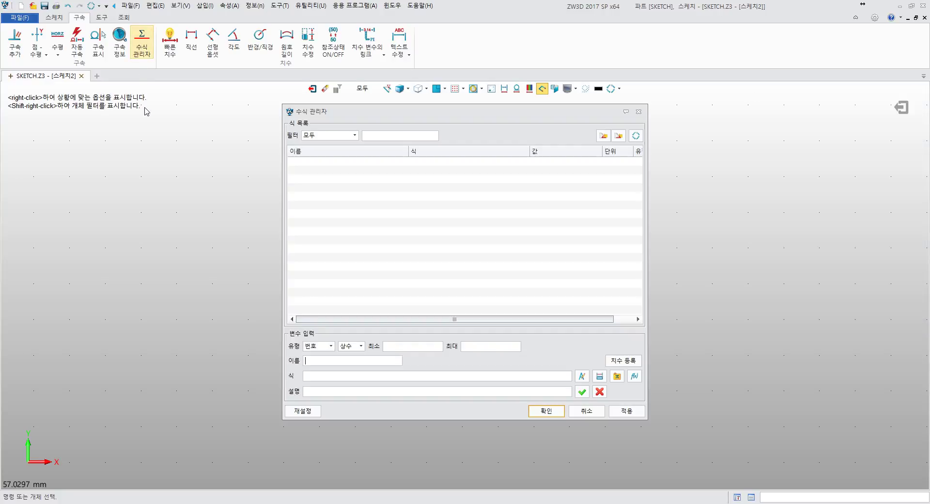
mouse_move(339, 112)
mouse_down()
mouse_move(59, 134)
mouse_move(70, 137)
mouse_up()
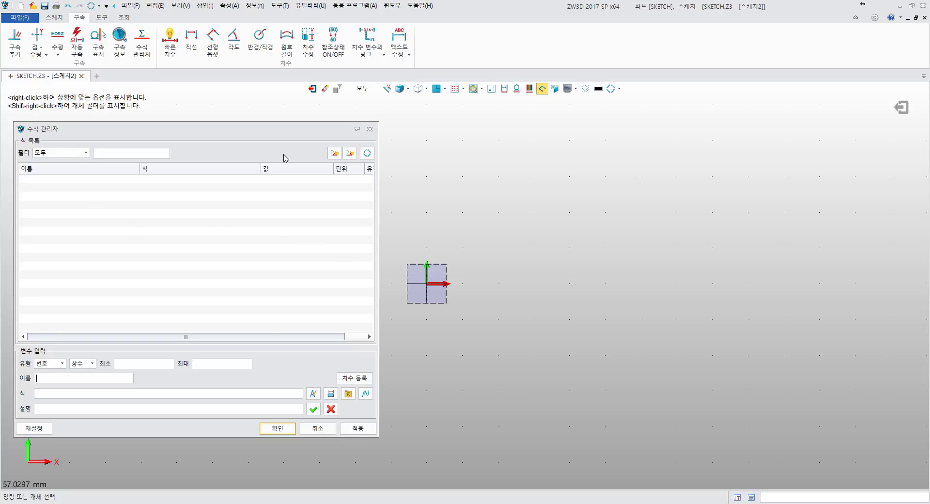
click(369, 129)
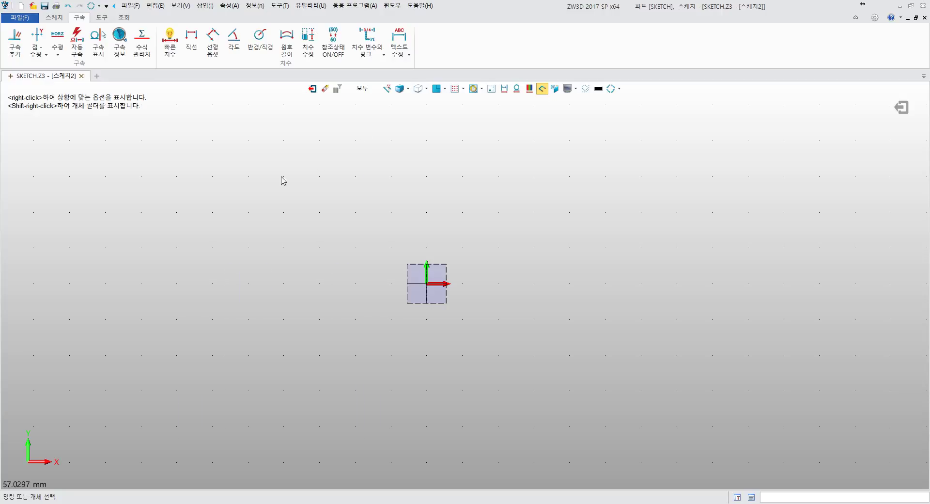
Go through the linear, linear offset, angle, radius/diameter, arc length and quick dimension commands to view their inputs and modes
click(192, 45)
click(214, 48)
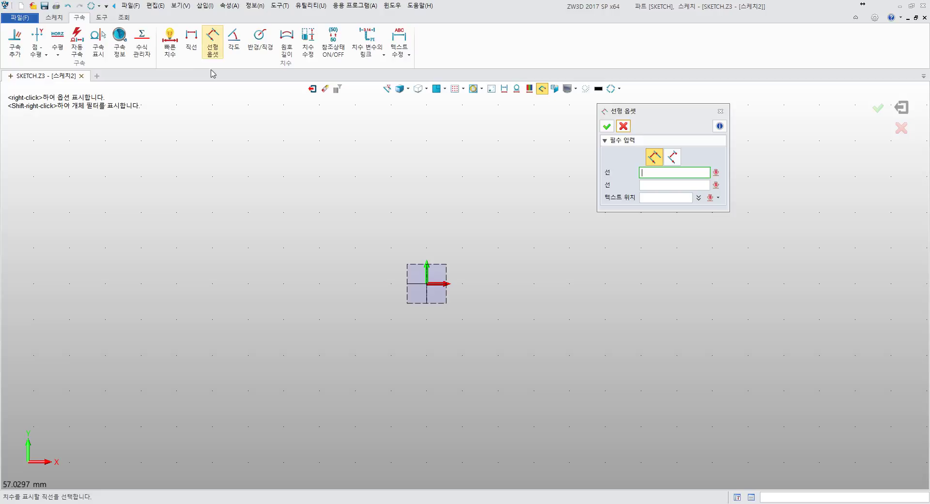
click(191, 44)
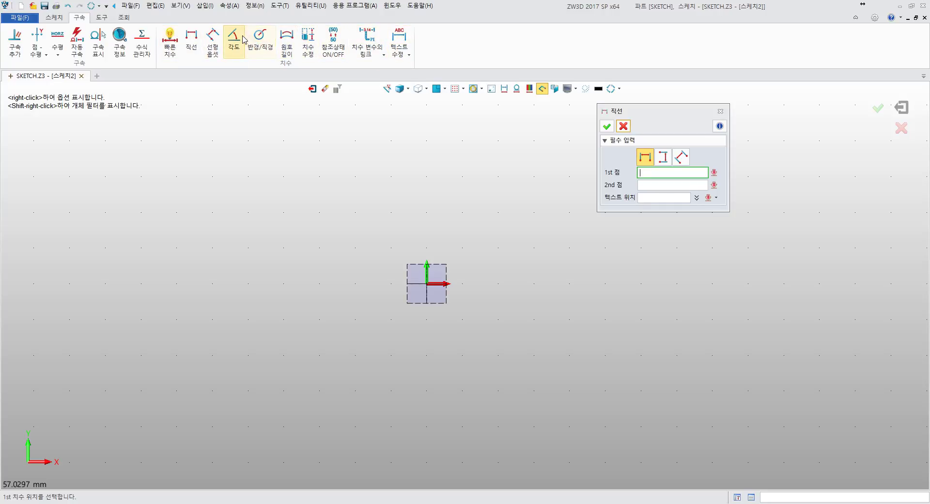
click(213, 42)
click(235, 42)
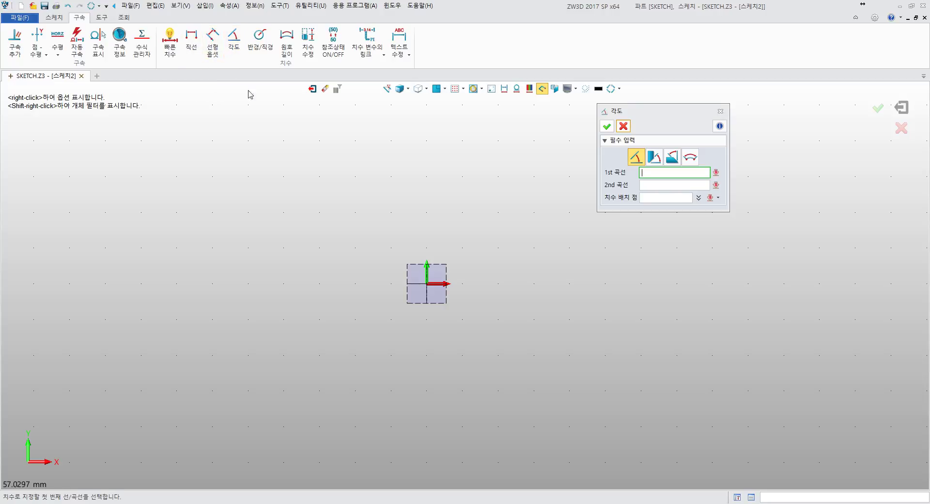
click(260, 36)
click(285, 42)
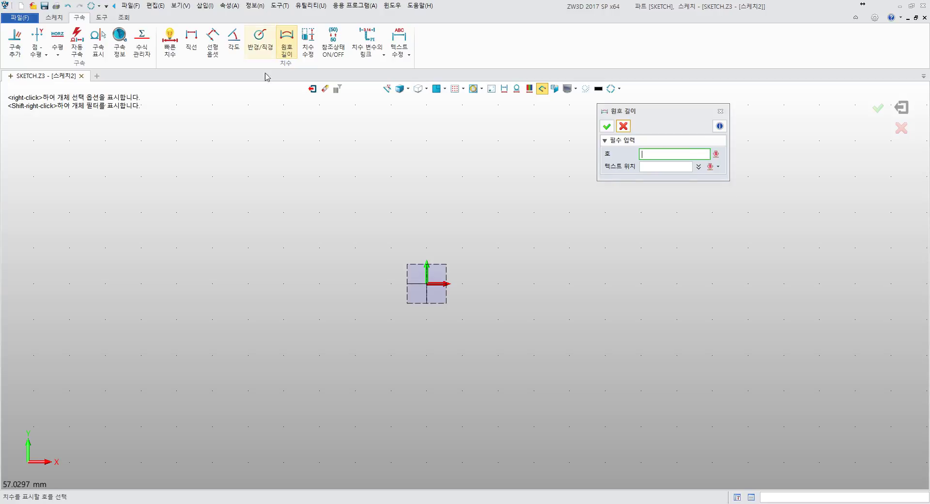
click(288, 41)
click(262, 40)
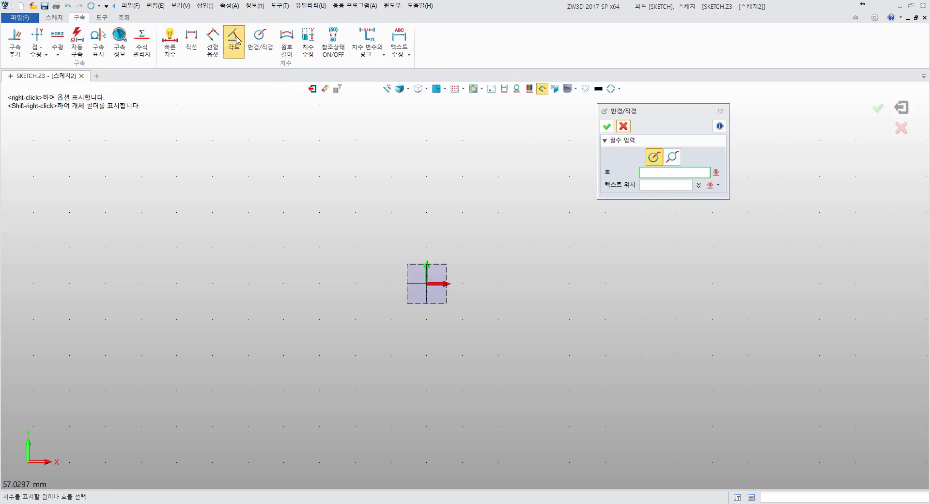
click(235, 40)
click(212, 39)
click(191, 41)
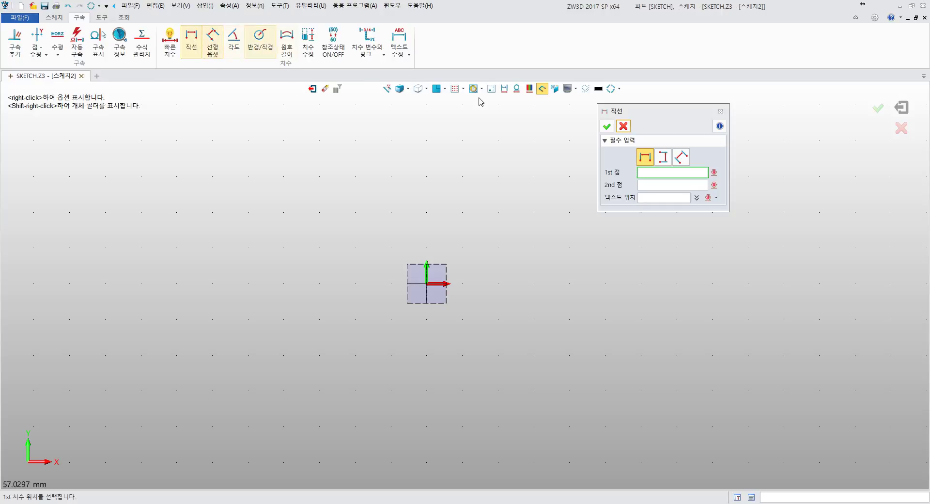
click(720, 112)
click(169, 41)
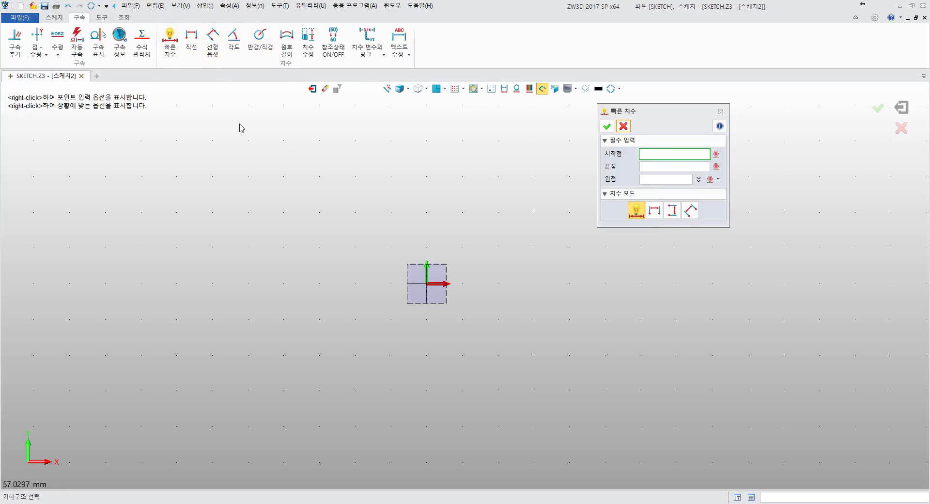
Draw a slanted line left of the origin, running from its upper end down to the left
click(54, 17)
click(36, 38)
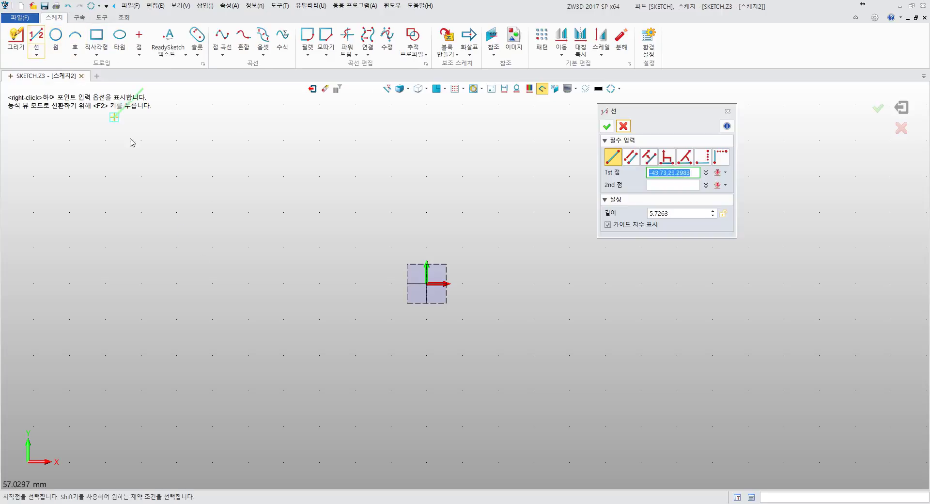
click(247, 247)
click(149, 387)
middle_drag(307, 396, 305, 386)
middle_click(329, 266)
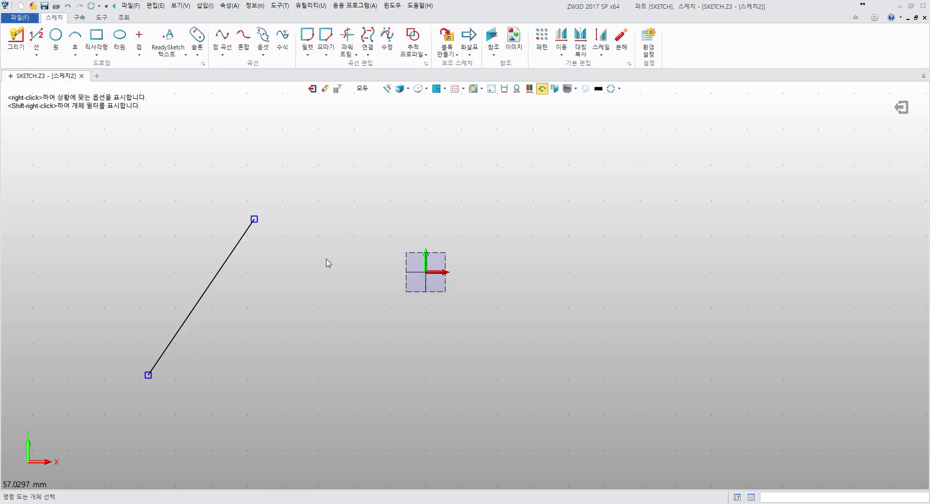
Draw a second slanted line about 34 mm long between the first line and the origin, and shorten the first line at its upper end
click(316, 175)
click(413, 395)
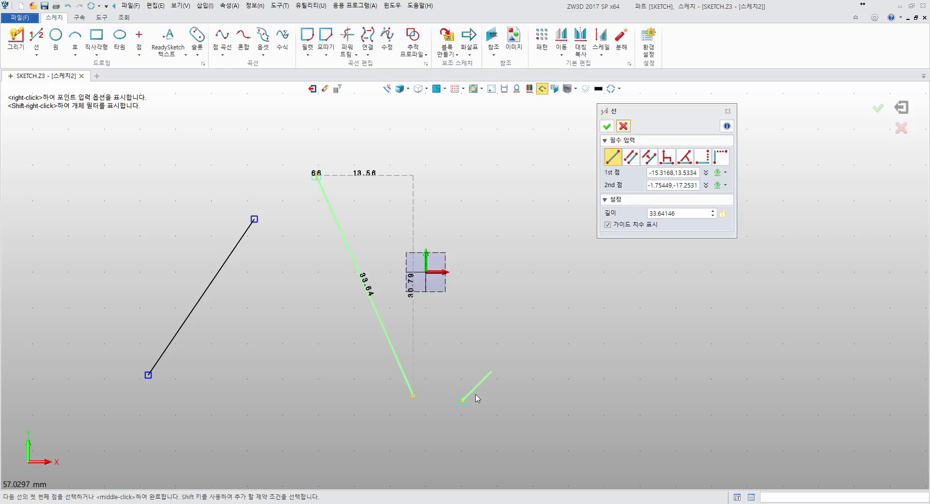
middle_click(491, 374)
middle_drag(517, 302, 486, 320)
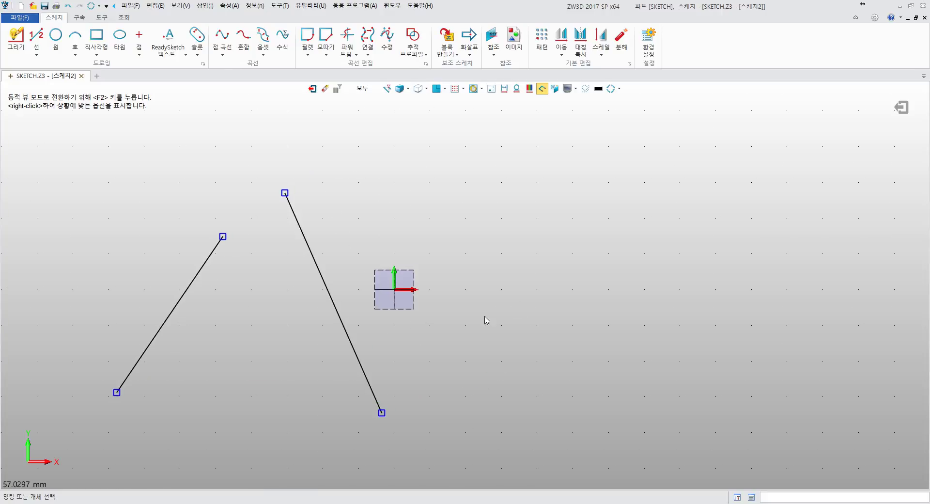
click(222, 236)
click(215, 248)
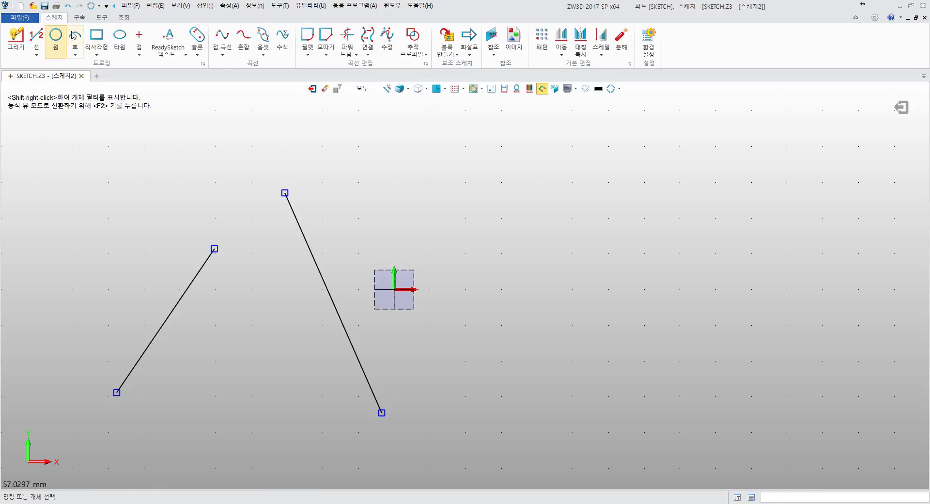
Try an angle dimension between the two slanted lines with Quick Dimension
click(80, 17)
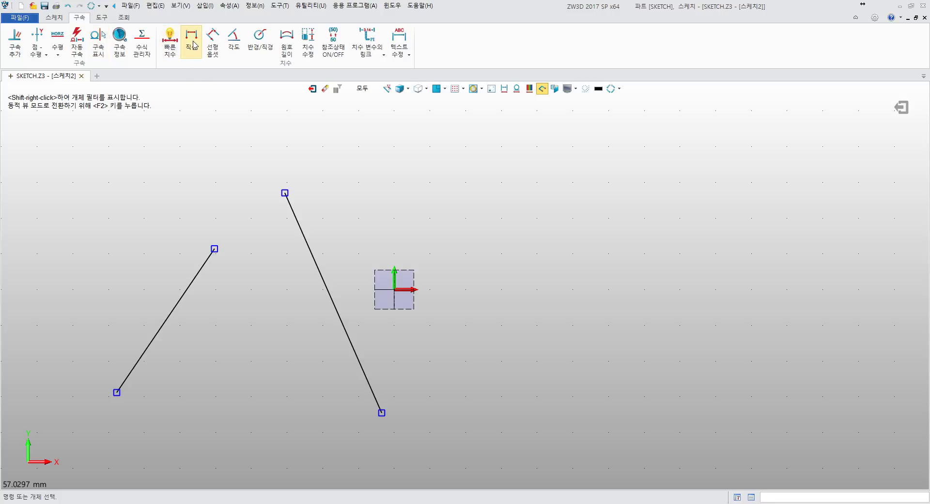
click(168, 48)
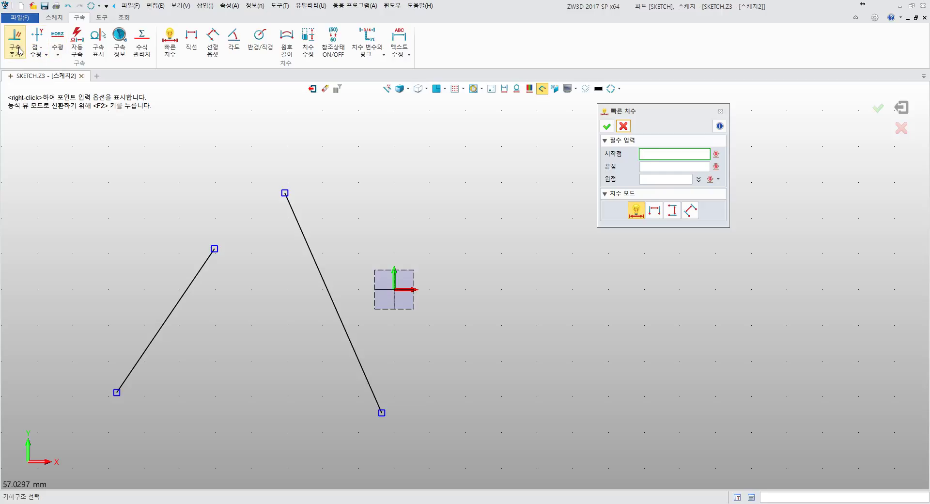
click(189, 286)
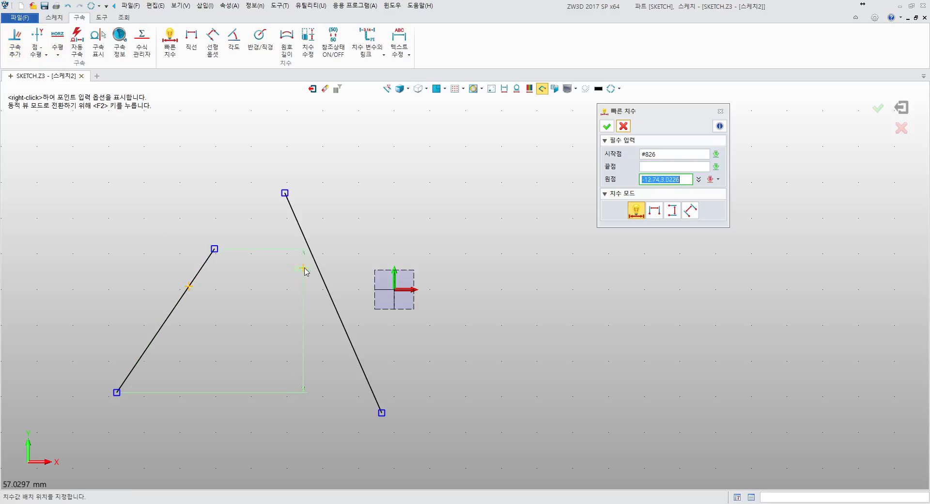
click(324, 283)
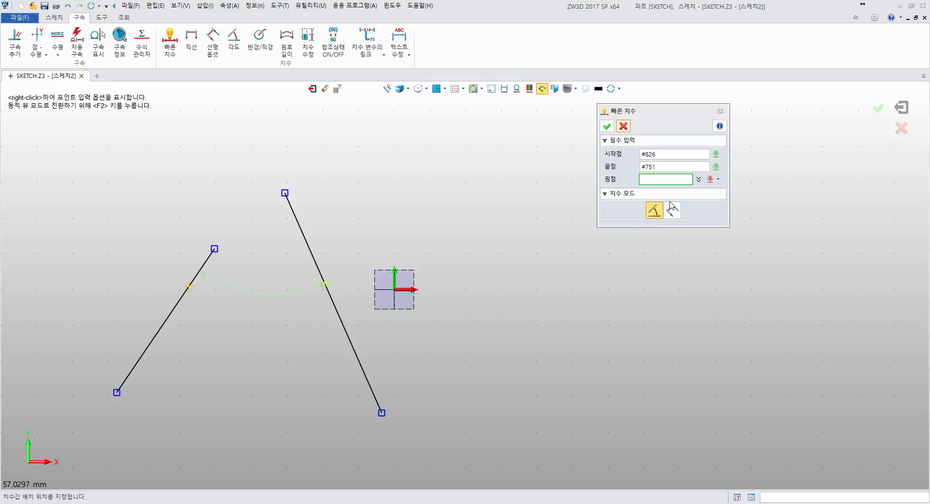
click(623, 127)
Dimension the vertical distance between the upper endpoints of the two slanted lines with Quick Dimension
middle_click(186, 156)
middle_drag(204, 179, 277, 160)
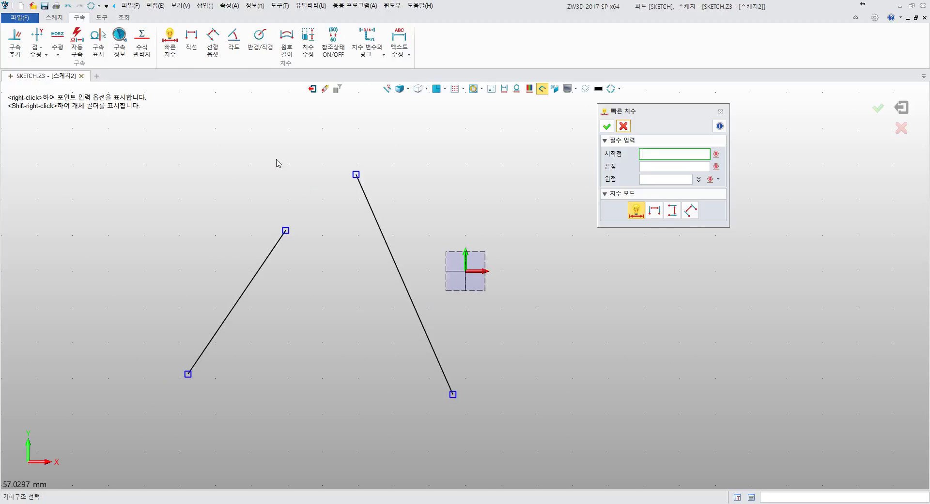
click(285, 231)
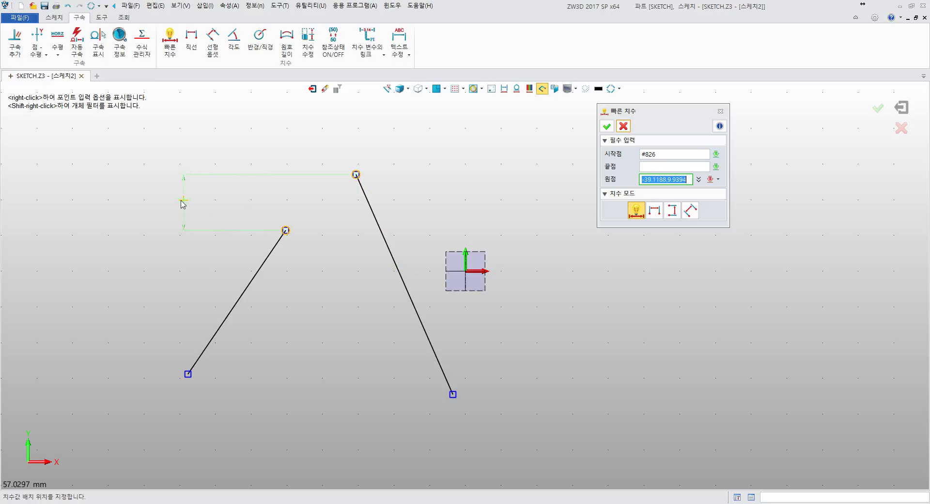
click(227, 205)
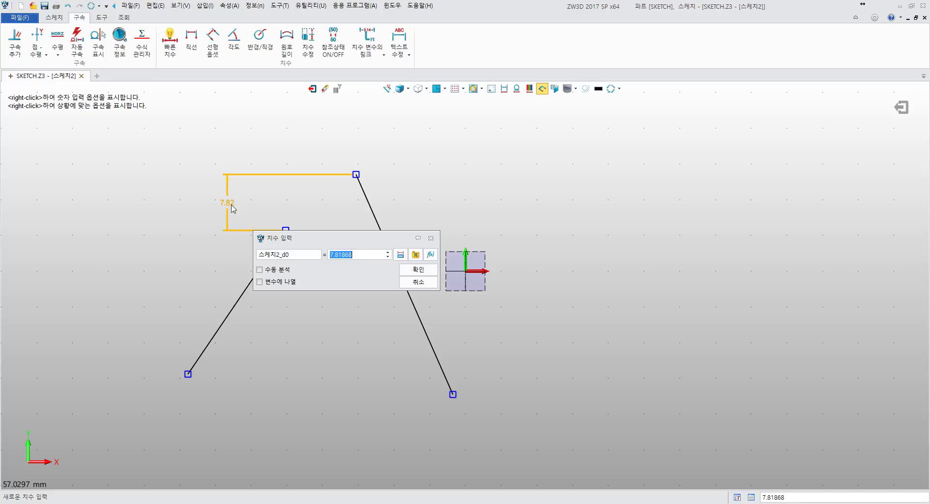
drag(279, 241, 267, 365)
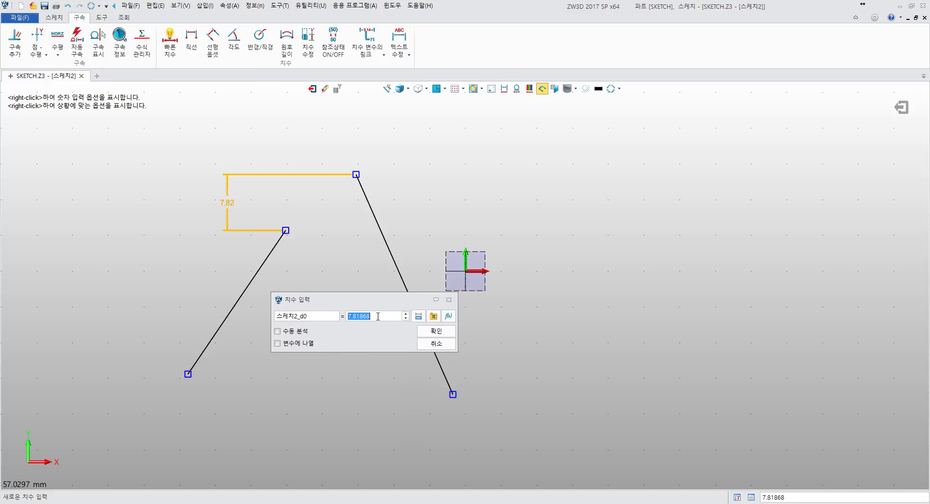
click(426, 344)
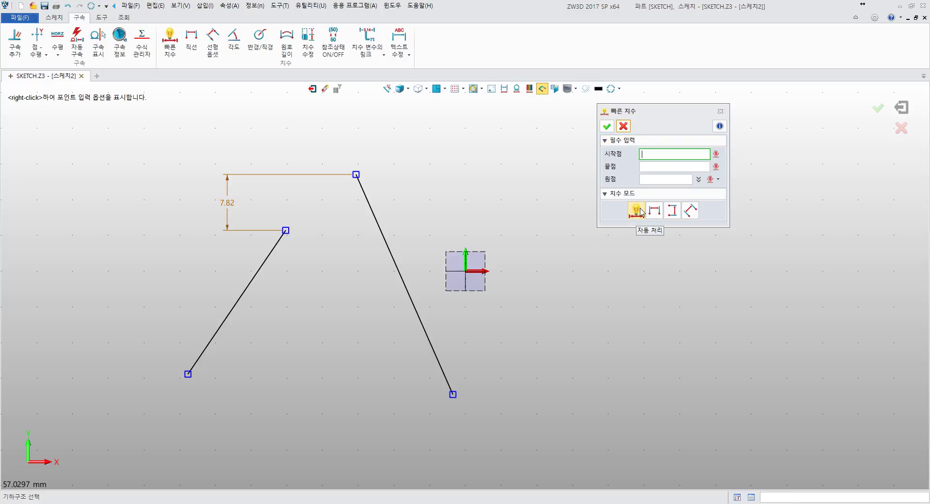
Try an aligned Quick Dimension between the lower endpoints of the two slanted lines
click(189, 374)
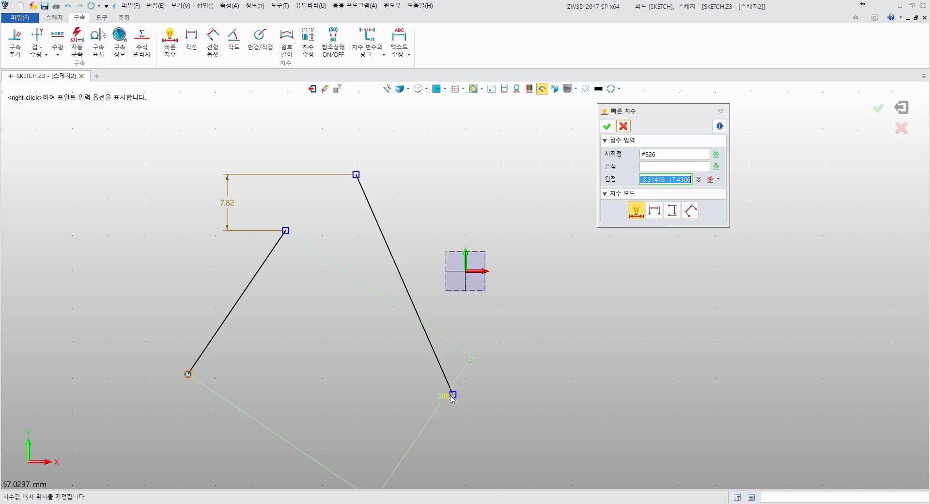
click(452, 394)
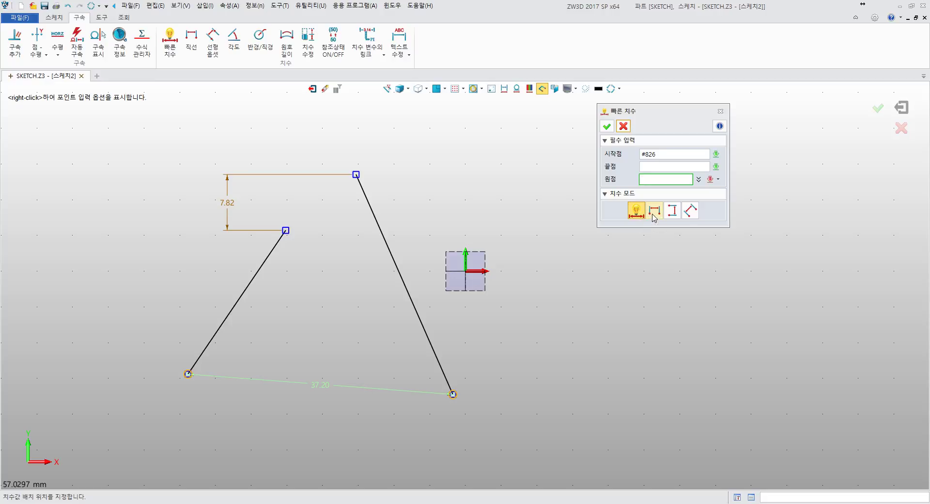
click(691, 209)
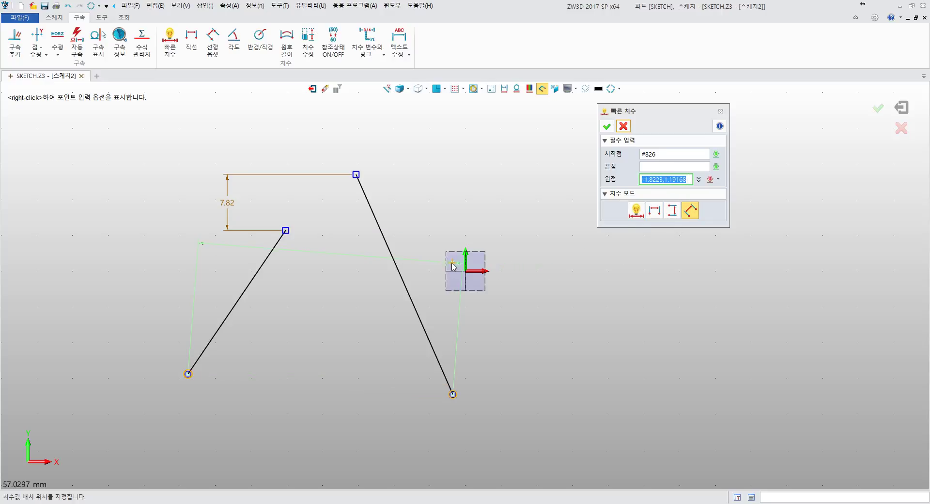
key(Escape)
Draw a 10 mm radius circle to the right of the origin, add a second one beside it, and undo the second
click(54, 18)
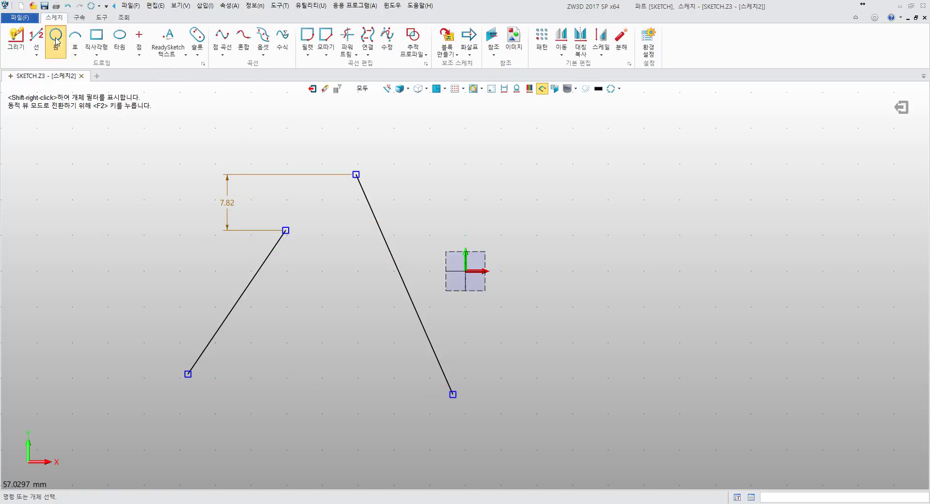
click(56, 35)
click(567, 319)
click(705, 334)
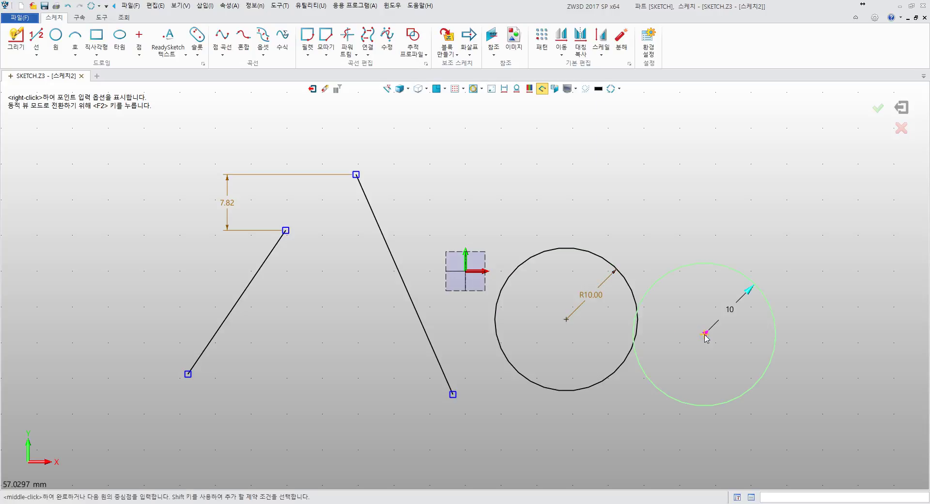
middle_click(689, 299)
middle_drag(625, 244, 529, 206)
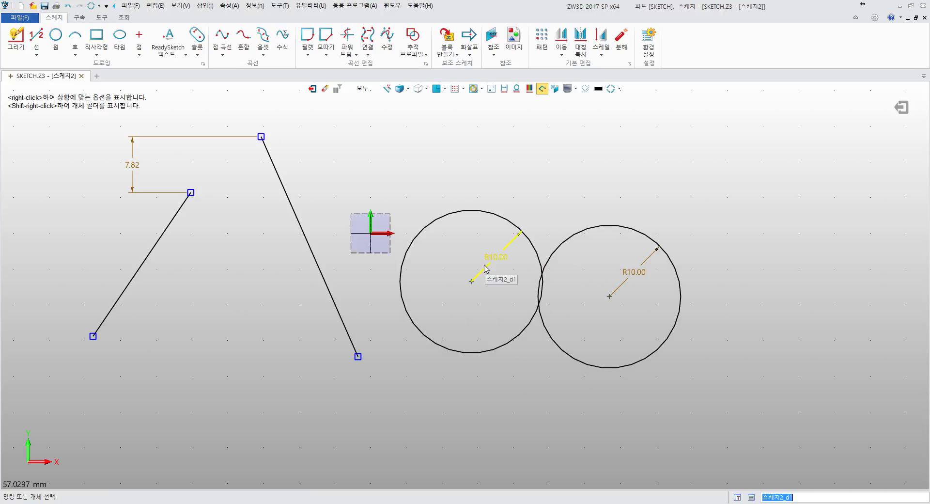
key(ctrl+z)
Try a Quick Dimension on the circle, switching it from diameter to radius mode
click(80, 17)
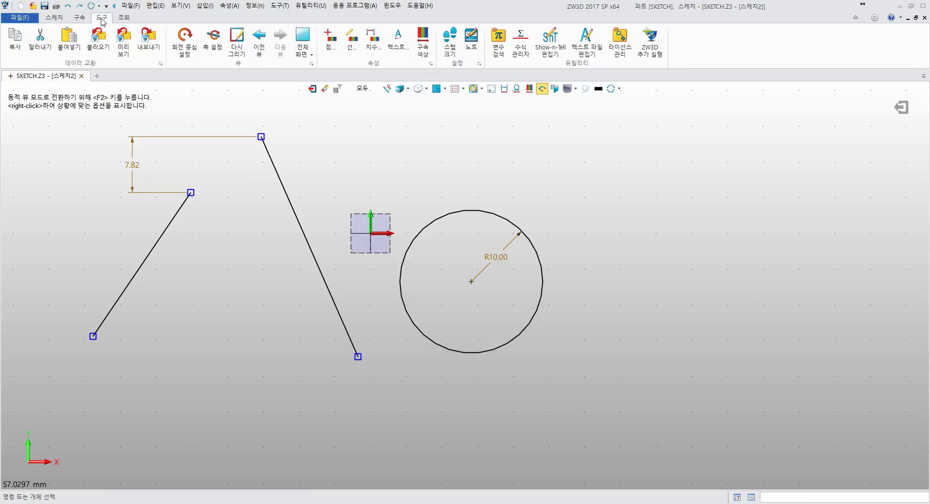
click(169, 42)
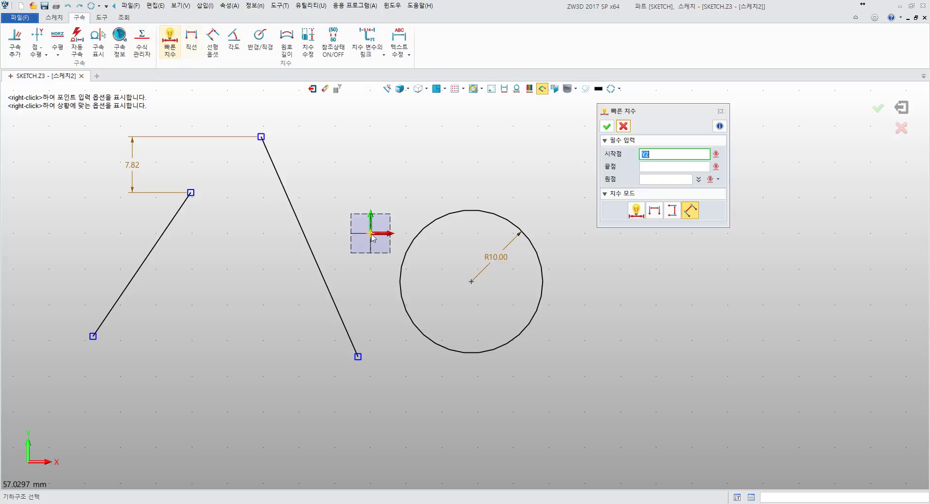
click(464, 211)
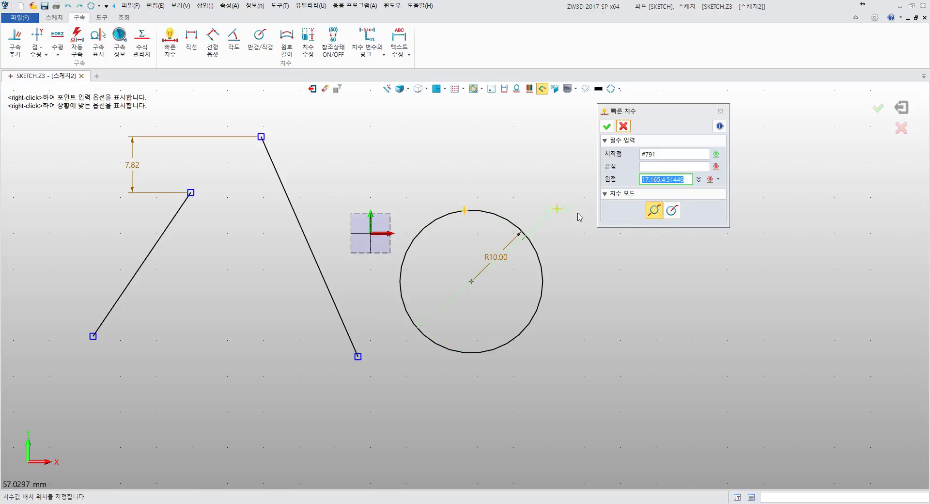
click(666, 214)
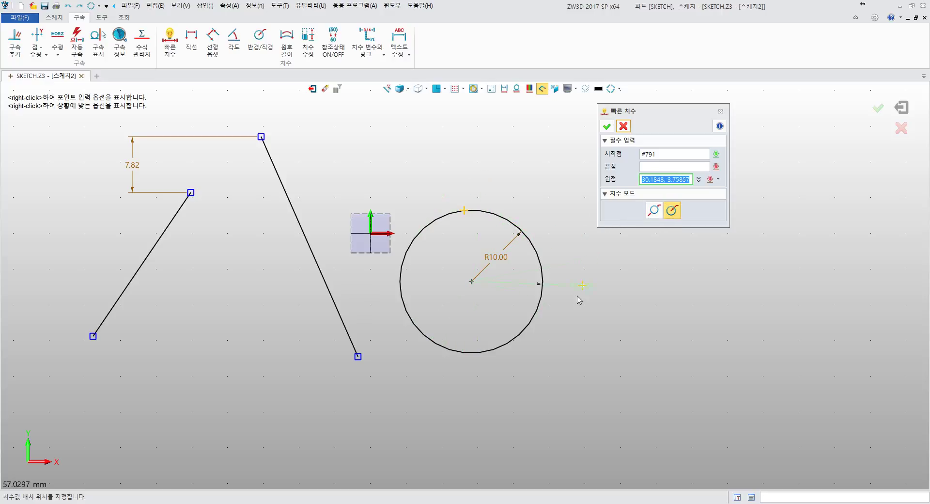
key(Escape)
Try an aligned Quick Dimension from the circle's upper edge to the slanted line nearest the origin
middle_click(506, 188)
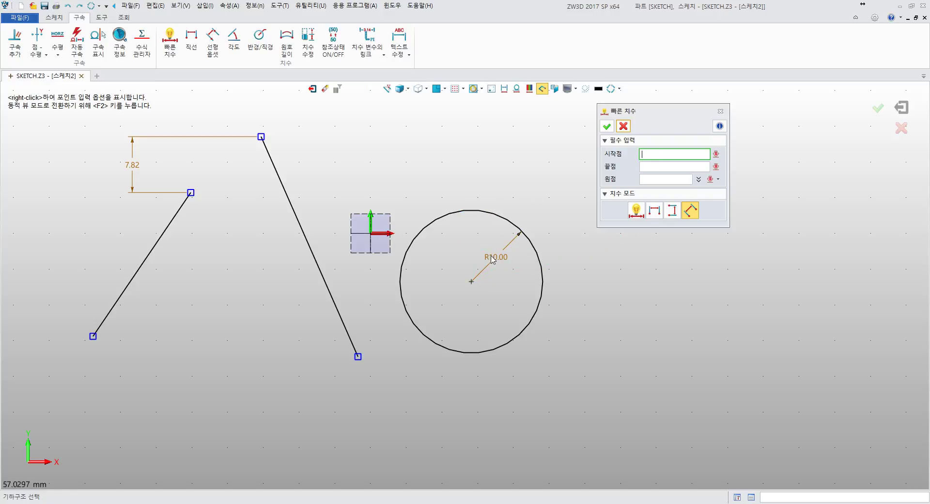
click(510, 223)
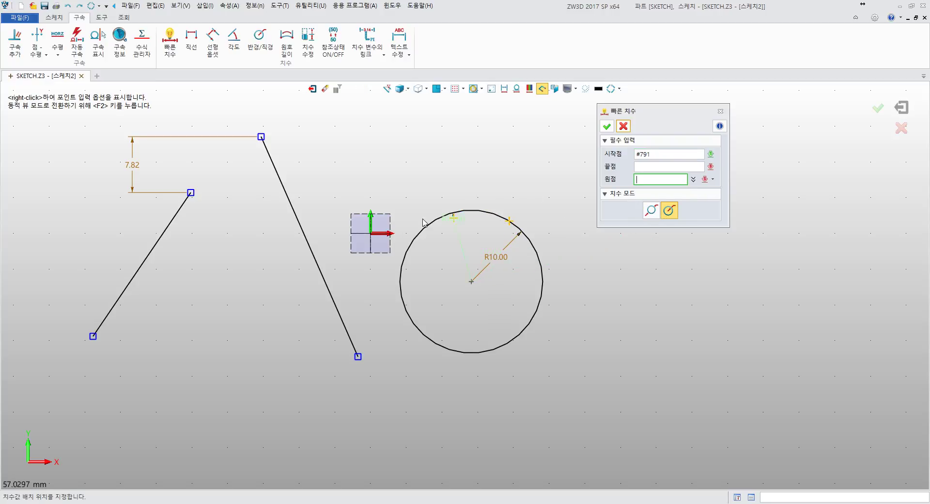
click(309, 247)
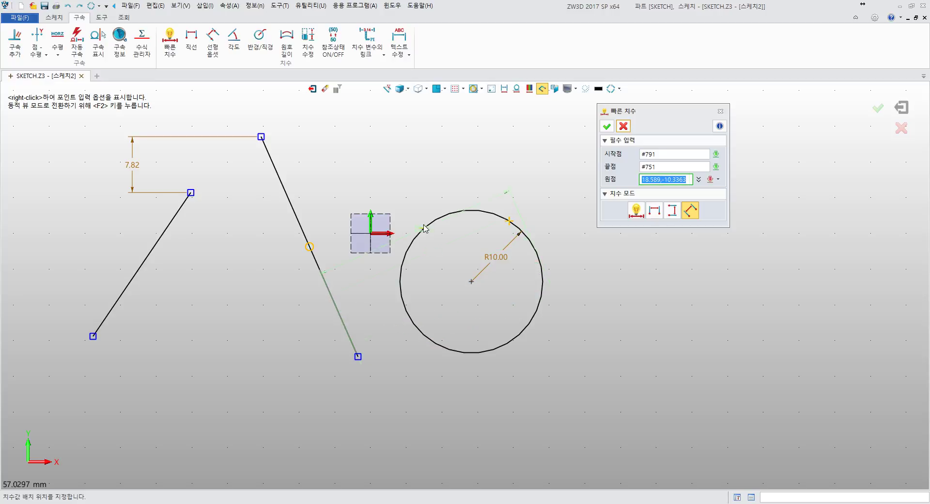
key(Escape)
key(Escape)
Dimension the distance between the circle's left side and the nearer slanted line, accept the value, and undo the dimension
middle_click(347, 273)
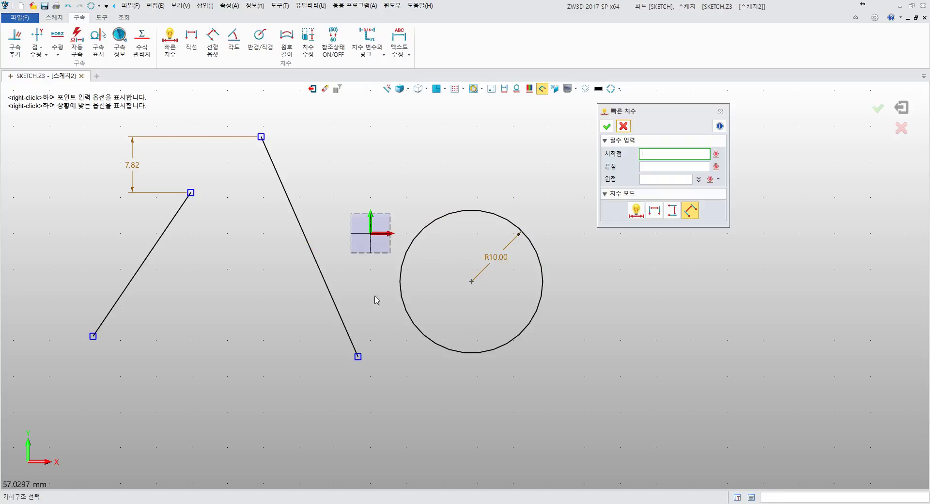
click(405, 308)
click(343, 323)
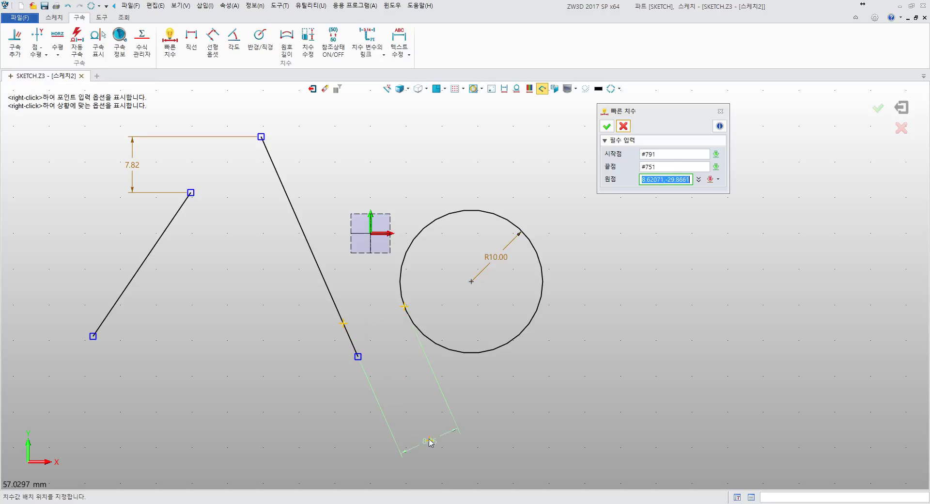
click(536, 253)
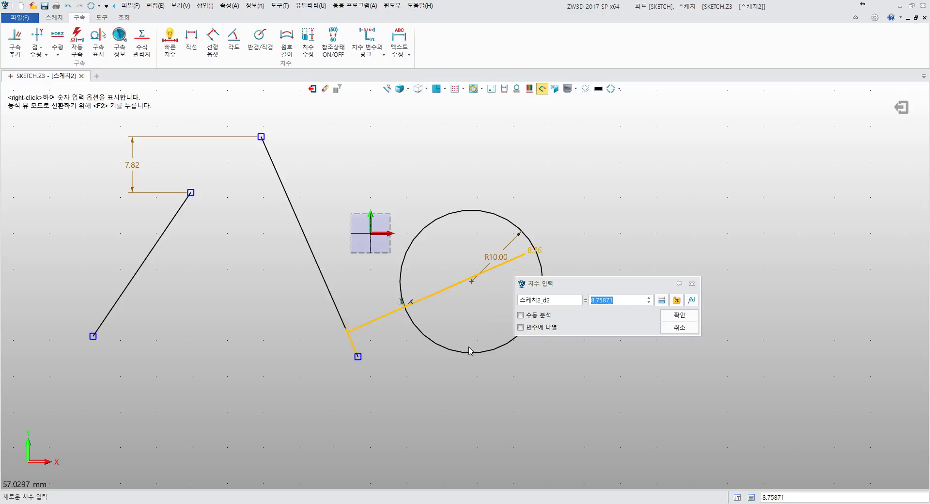
key(Return)
key(Escape)
key(ctrl+z)
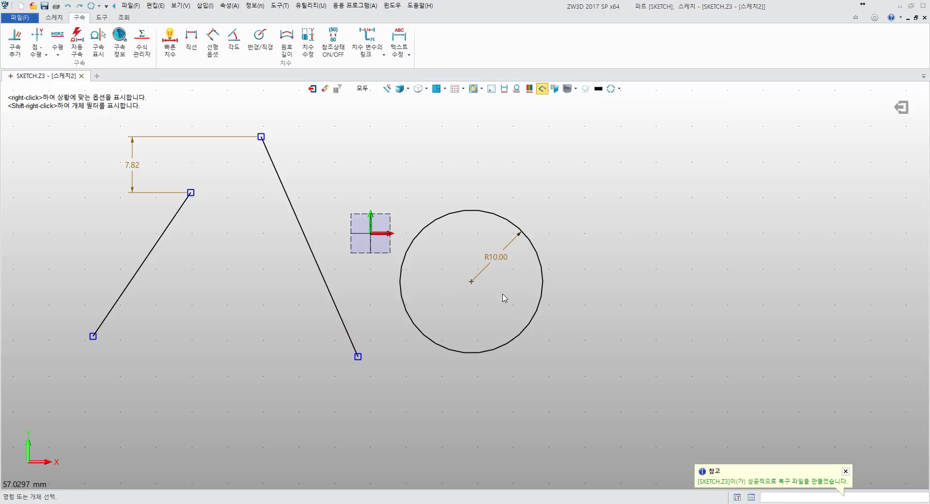
Delete both slanted lines, the circle and their dimensions from the sketch
scroll(487, 262, down, 3)
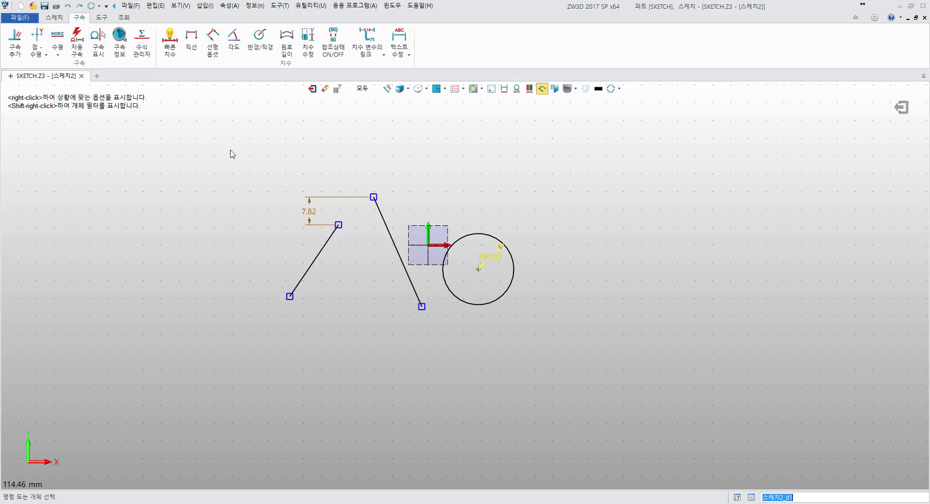
drag(230, 154, 513, 394)
key(Delete)
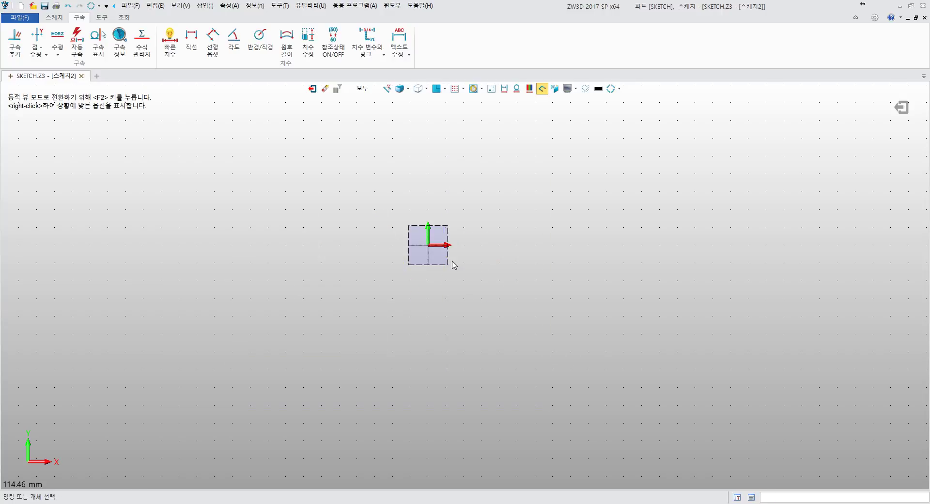
Look at the inputs and options of the Modify Dimension command without changing anything
middle_drag(509, 292, 516, 340)
scroll(348, 238, up, 4)
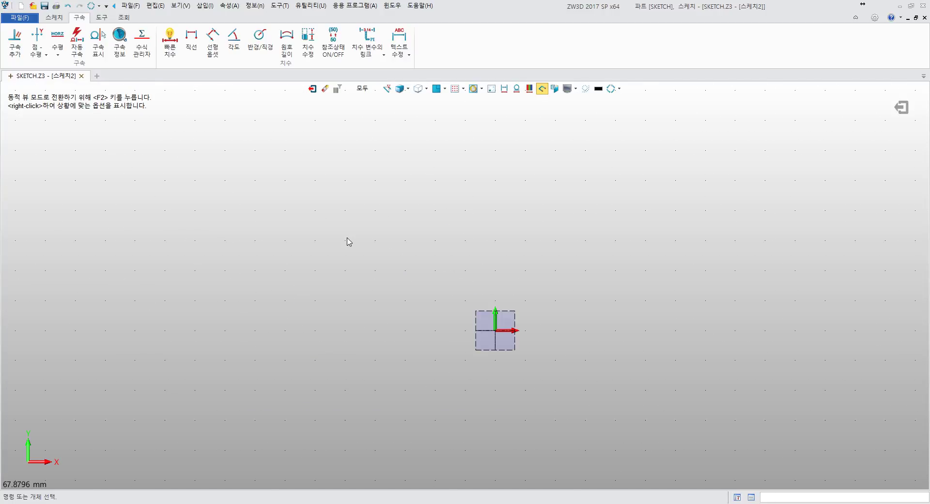
middle_drag(372, 252, 287, 134)
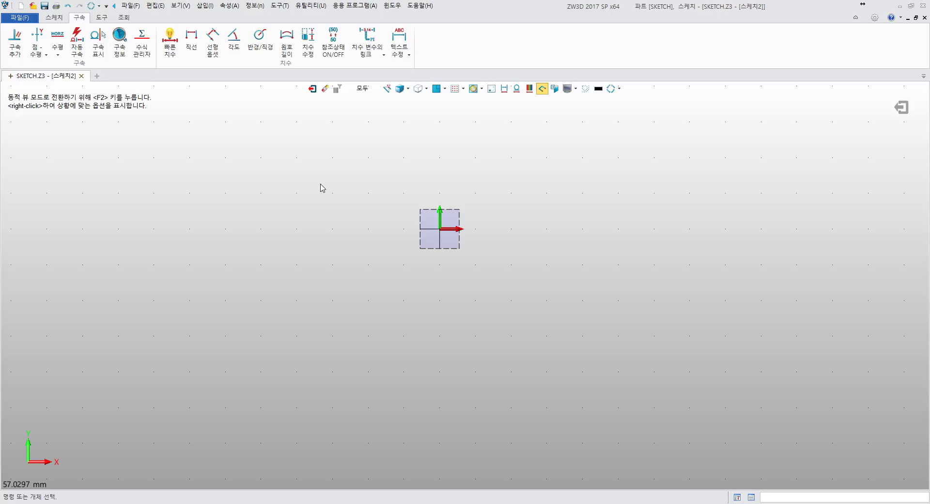
click(303, 49)
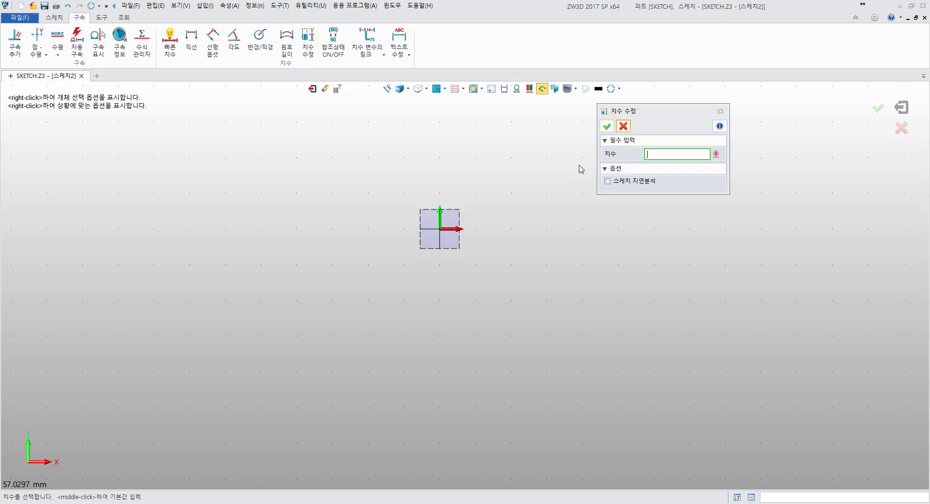
click(623, 126)
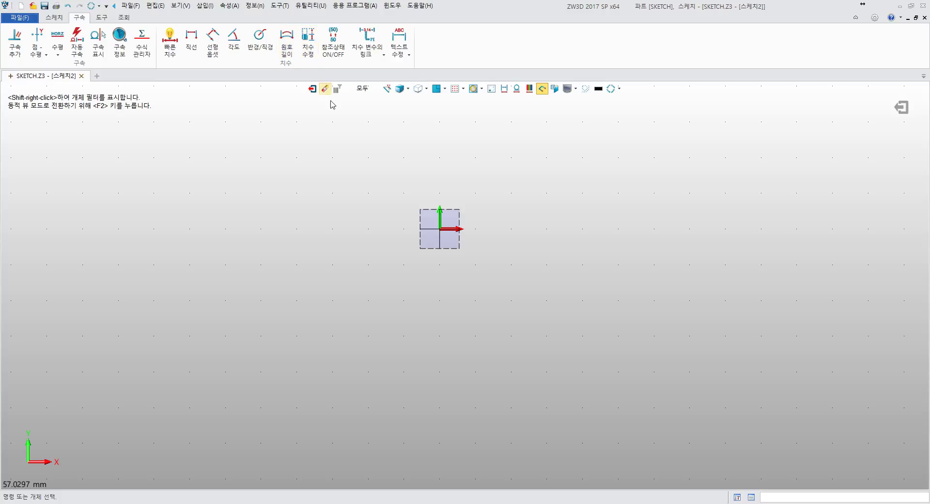
middle_drag(340, 122, 301, 169)
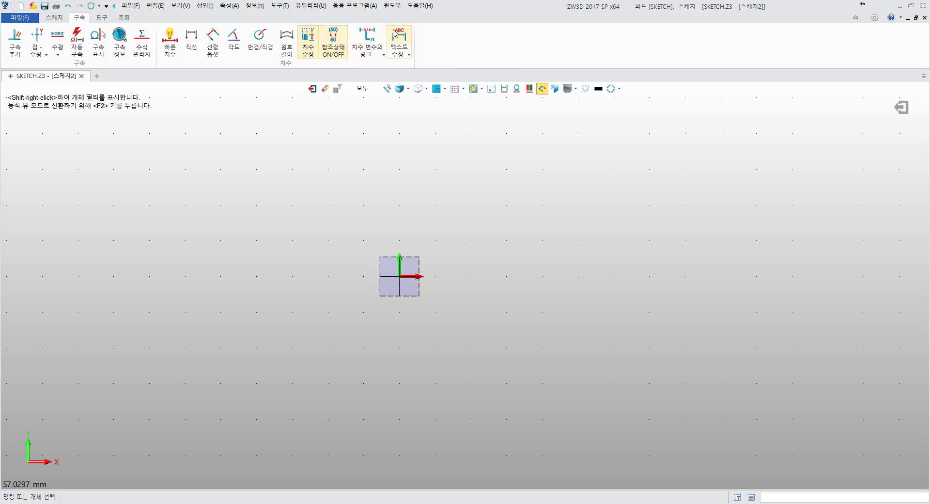
Review the sketch's utility and inquiry commands, including the Area measurement's input
click(102, 18)
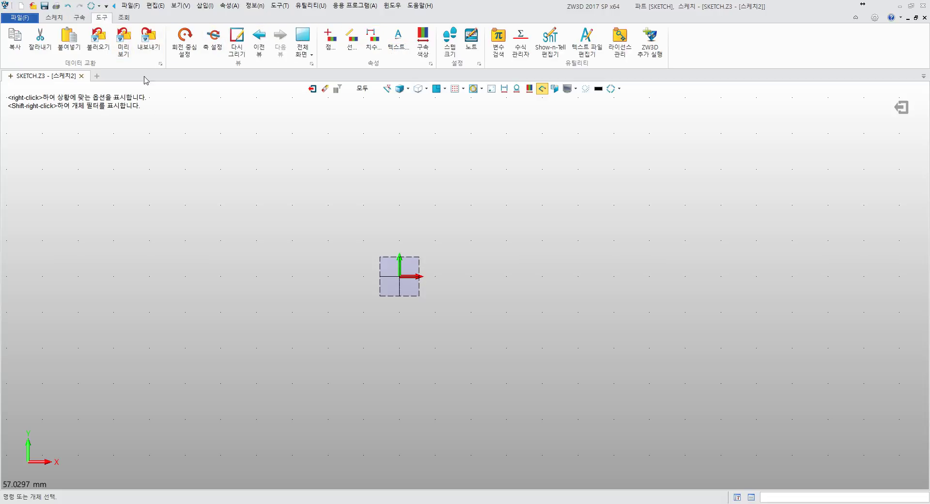
click(124, 18)
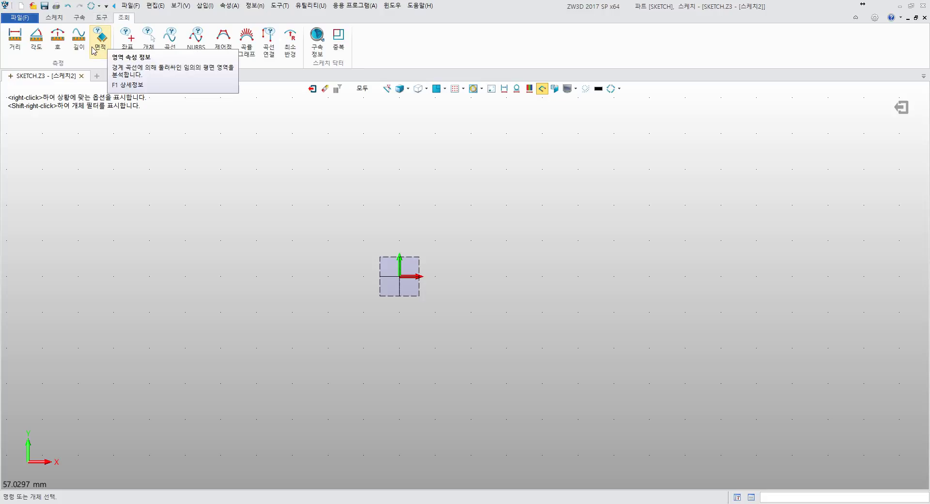
click(105, 41)
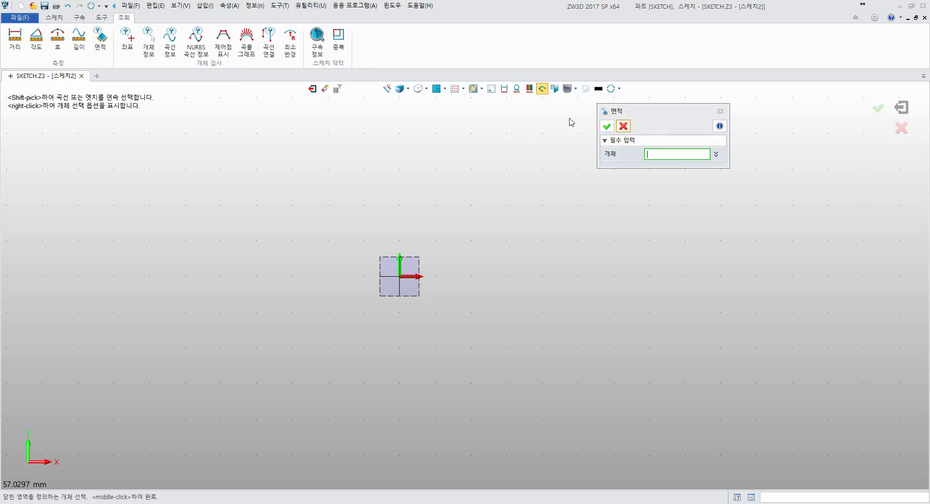
click(623, 126)
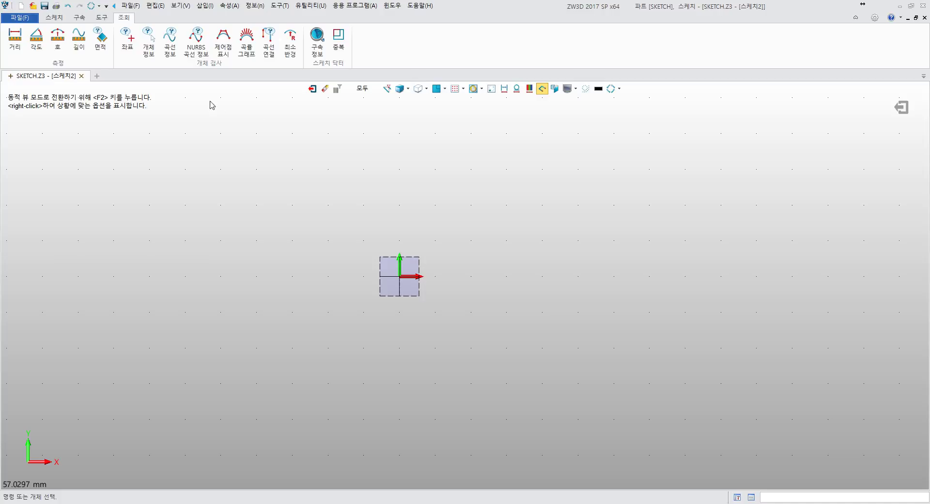
click(128, 46)
click(164, 90)
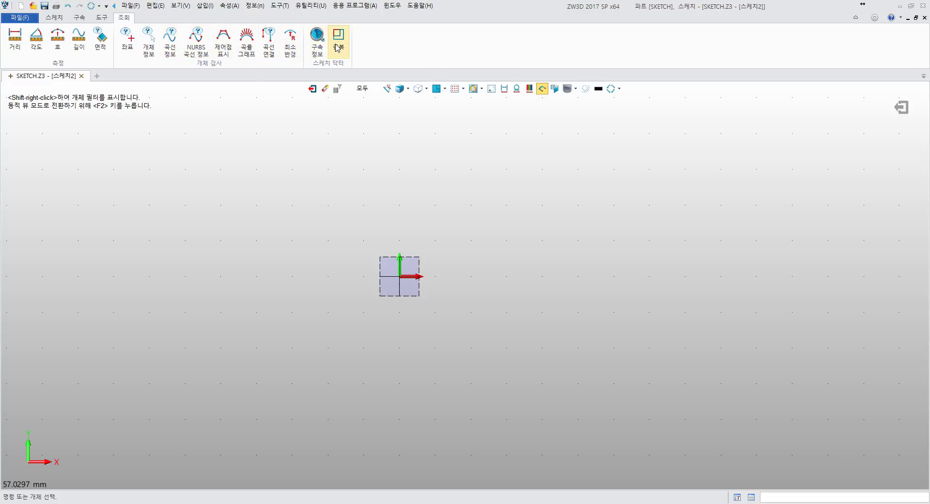
Examine the sketch's constraint status information and locate its command among both the inquiry and the constraint commands
click(318, 39)
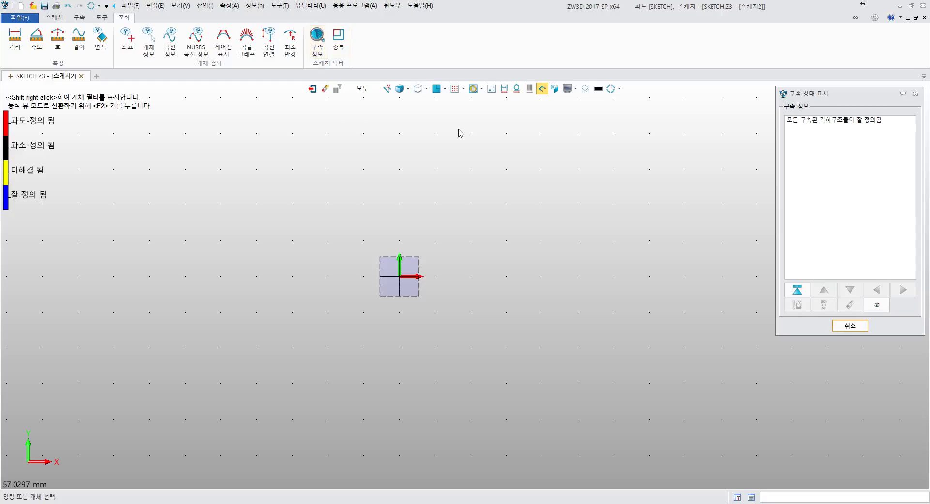
click(915, 93)
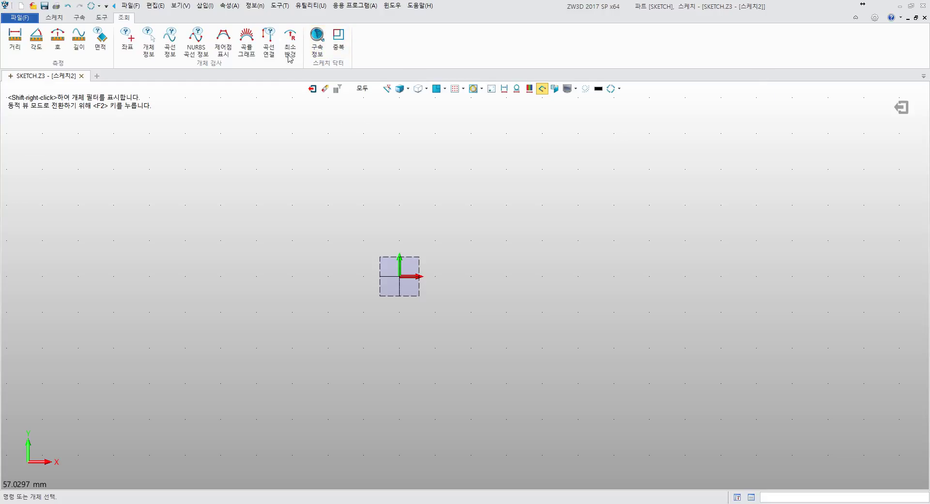
click(316, 46)
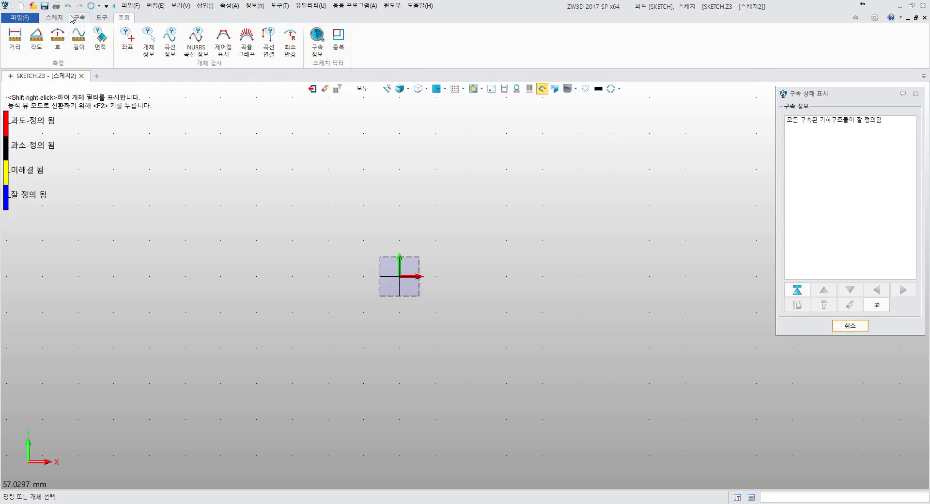
click(55, 17)
click(80, 17)
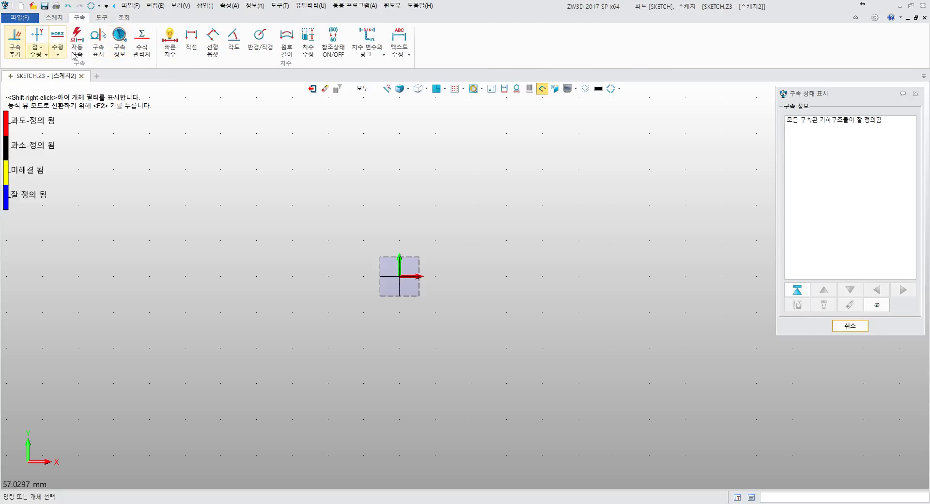
scroll(82, 22, down, 2)
scroll(83, 21, up, 1)
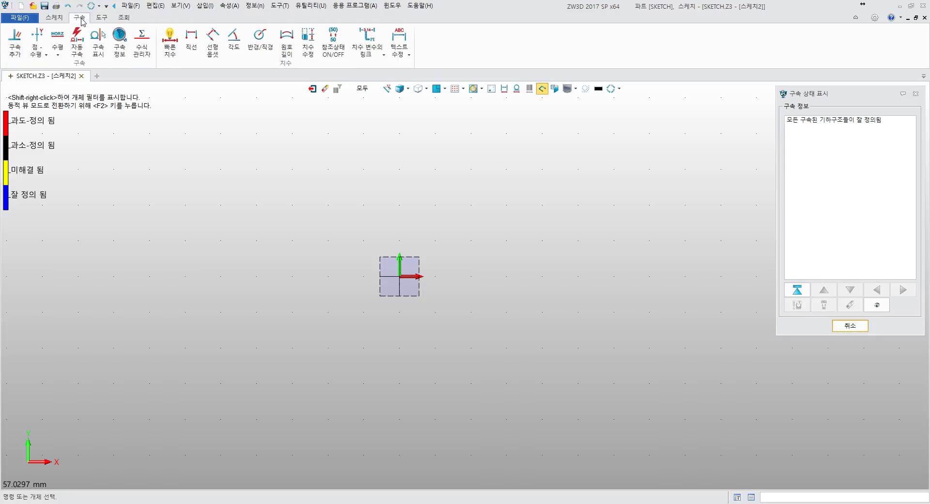
scroll(82, 22, down, 1)
click(78, 18)
click(122, 44)
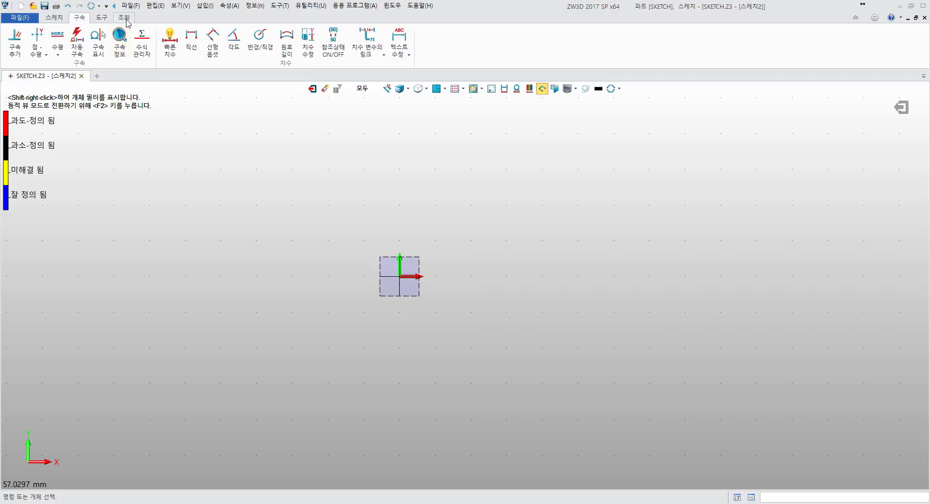
Look at the constraint status information and the sketch overlap inquiry, closing each without changing anything
click(119, 47)
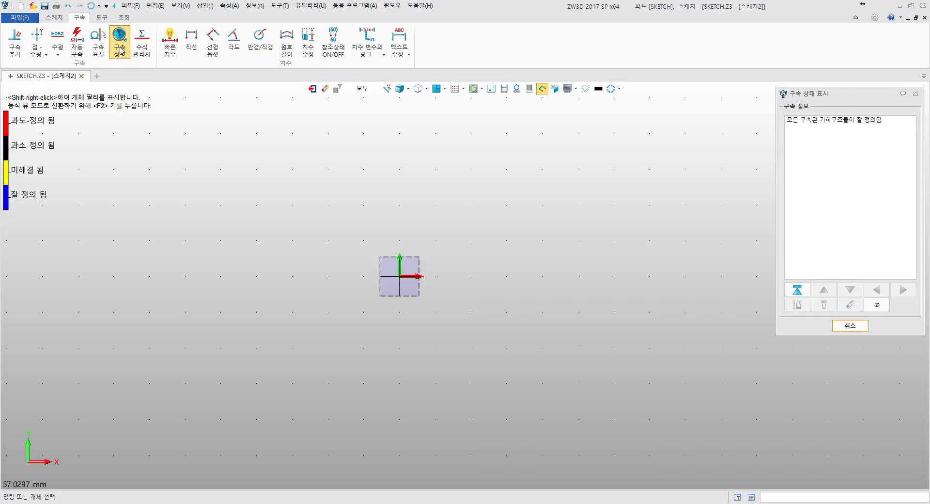
click(916, 93)
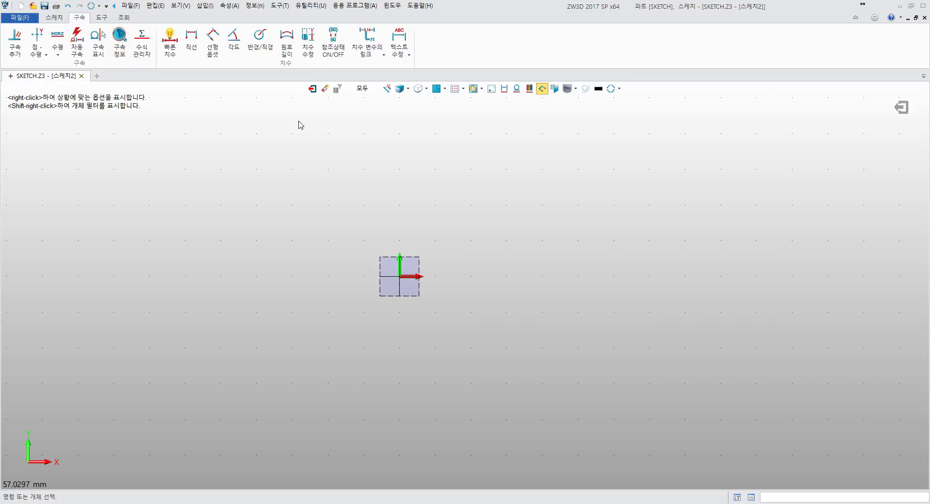
click(119, 20)
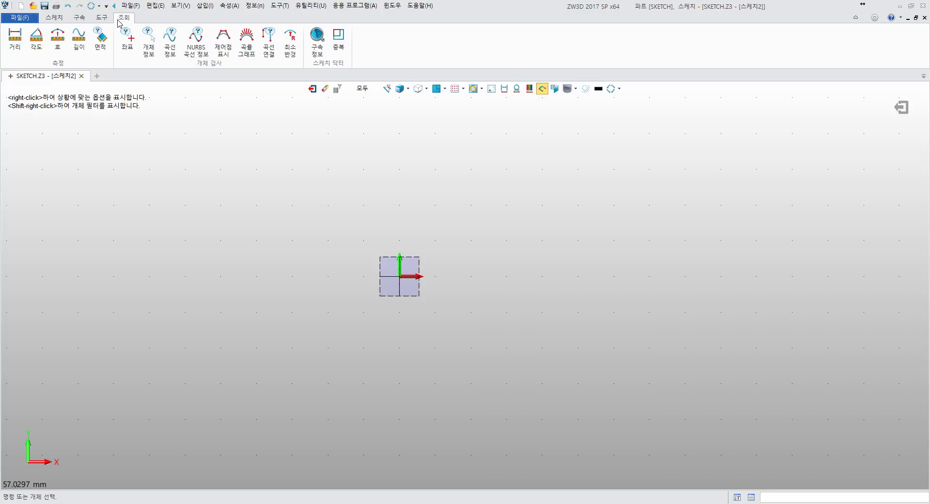
click(344, 49)
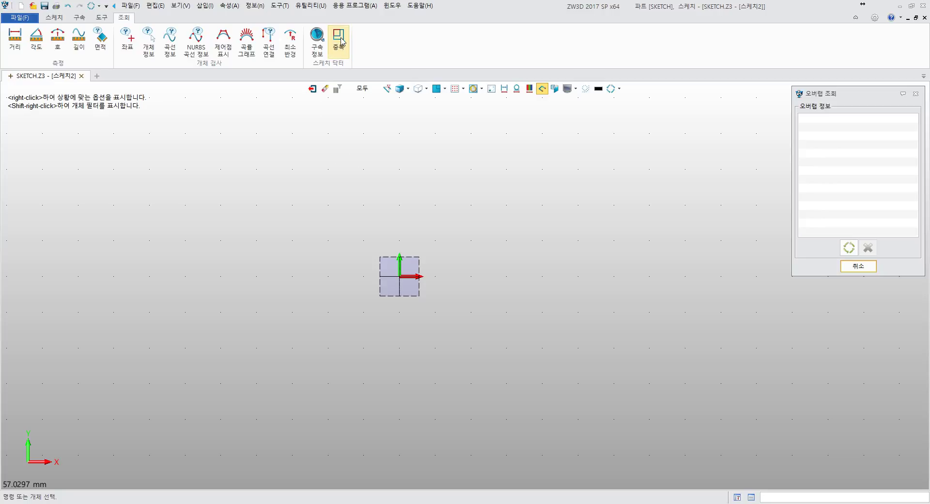
click(855, 266)
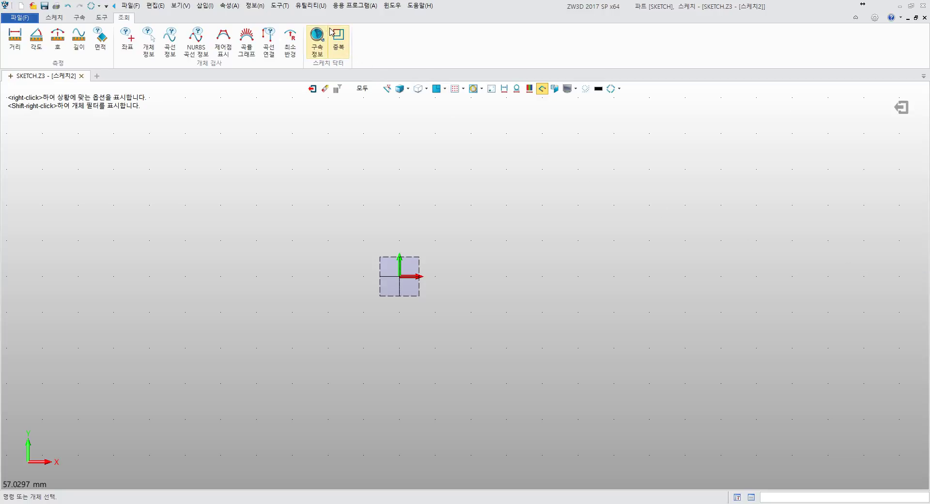
click(54, 18)
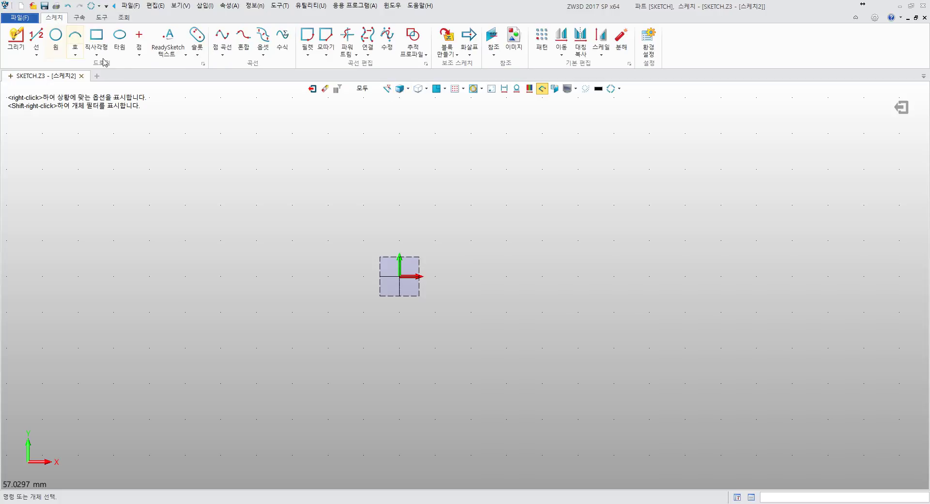
Switch to the CAD_BasicCasesStudy PDF in Adobe Acrobat Reader and review its sketch interface, sketch tools, constraint and inquiry sections
click(436, 503)
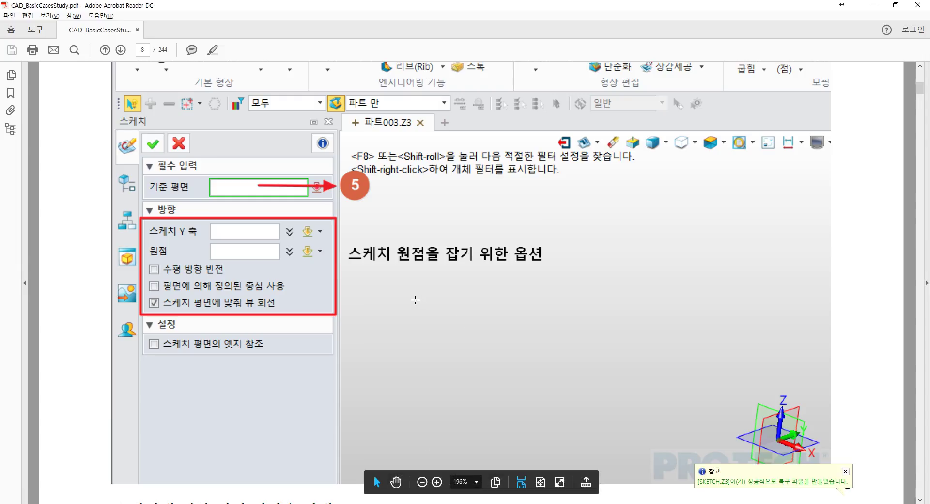
ctrl+scroll(409, 270, down, 1)
ctrl+scroll(409, 269, down, 1)
scroll(431, 295, down, 6)
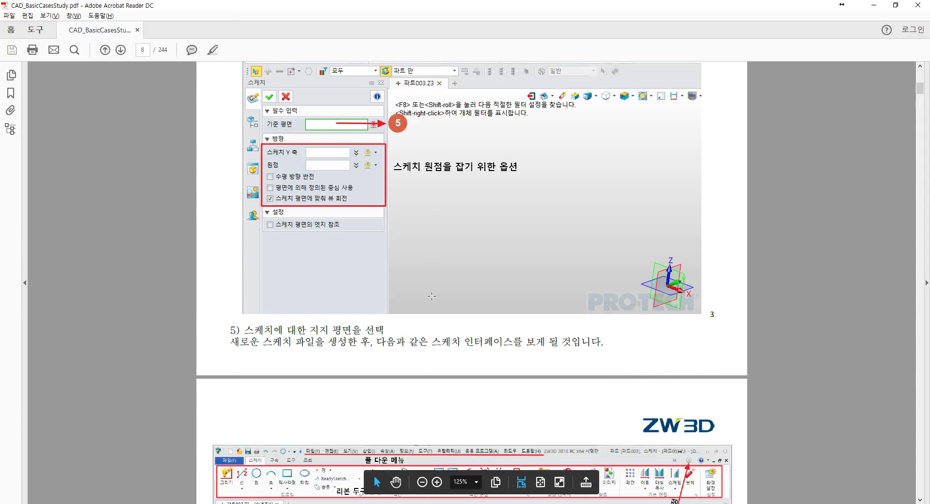
scroll(432, 295, down, 6)
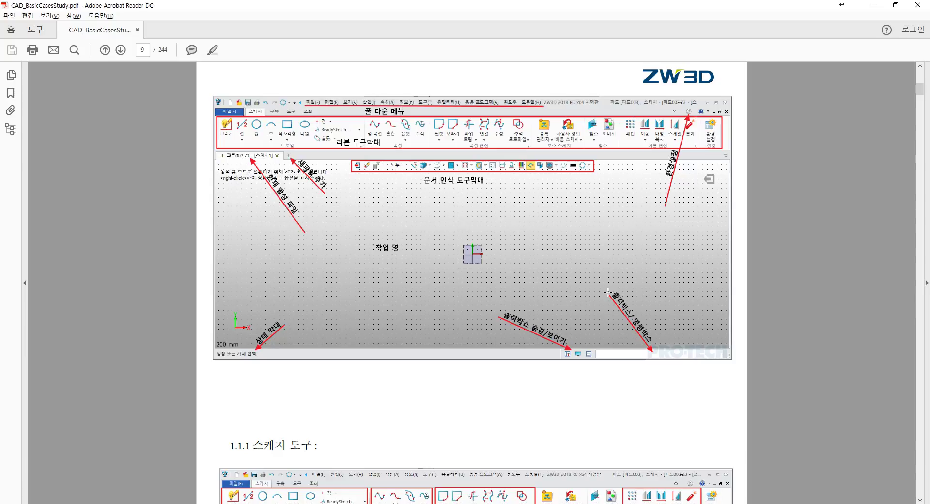
scroll(607, 292, down, 10)
scroll(608, 292, down, 5)
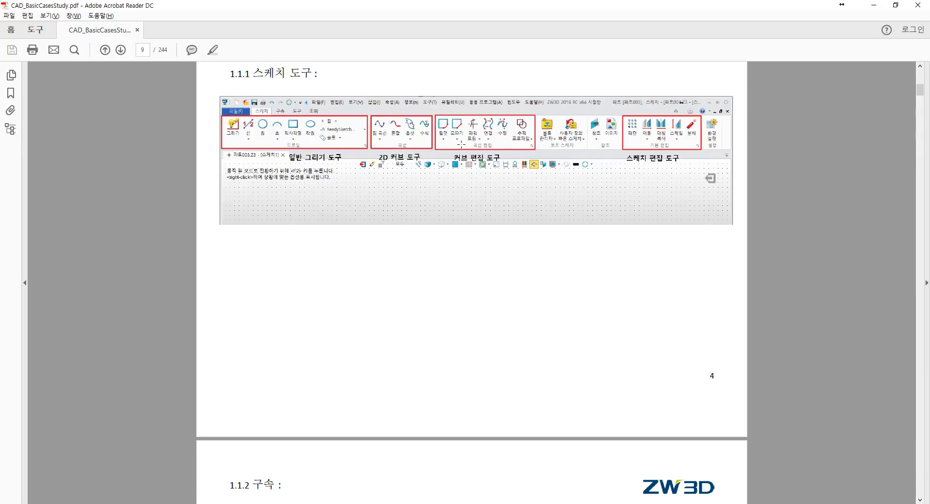
scroll(555, 240, down, 15)
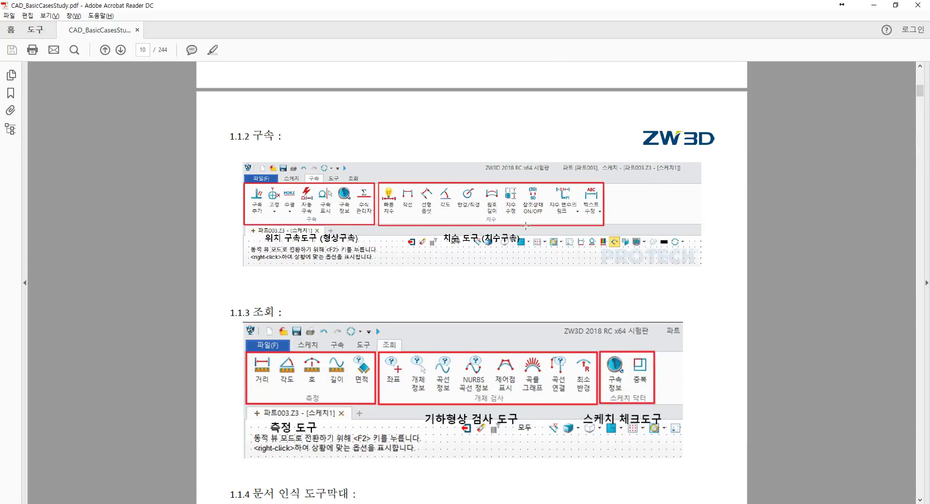
Read the PDF's labelled toolbar overview in section 1.1.4 and the instructions for drawing the exercise circle
scroll(507, 226, down, 12)
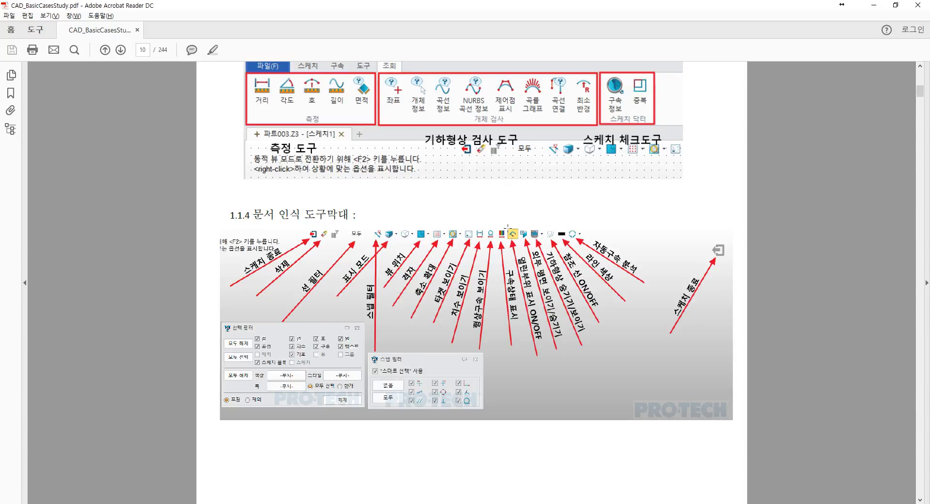
scroll(507, 227, up, 1)
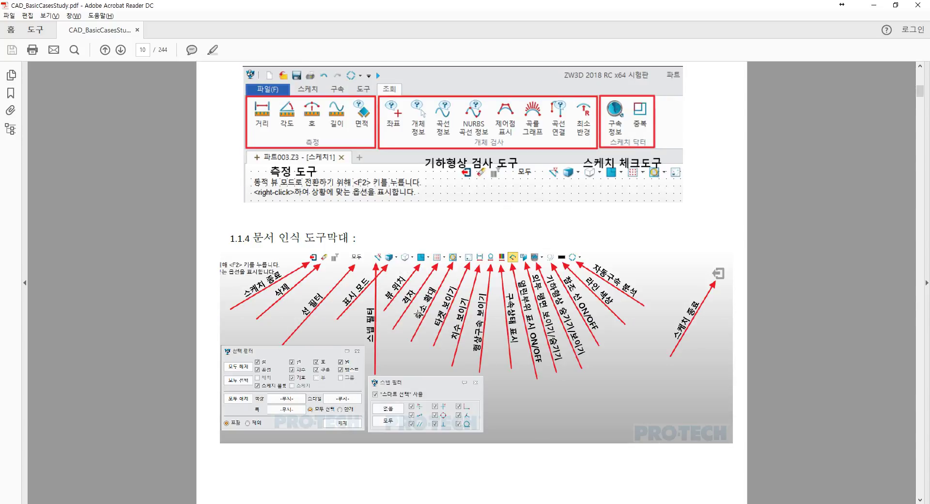
ctrl+scroll(418, 313, up, 2)
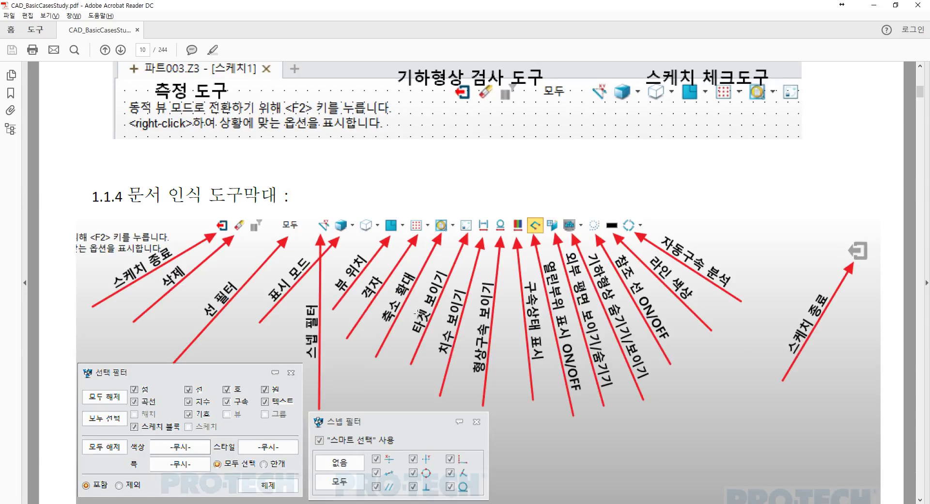
ctrl+scroll(418, 312, down, 2)
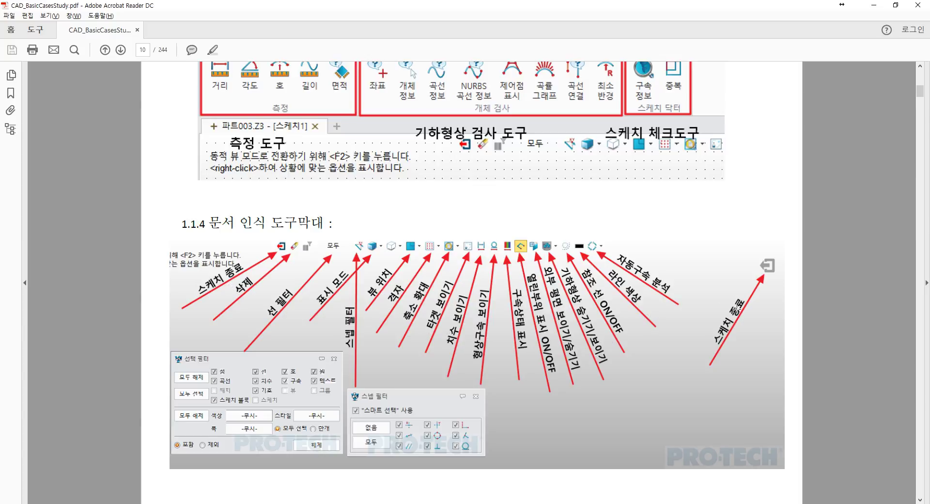
scroll(527, 313, down, 1)
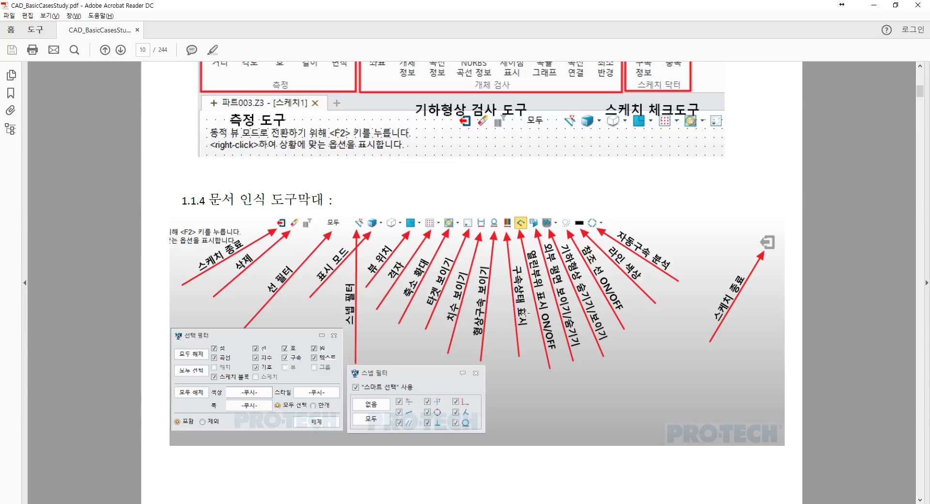
scroll(525, 312, down, 20)
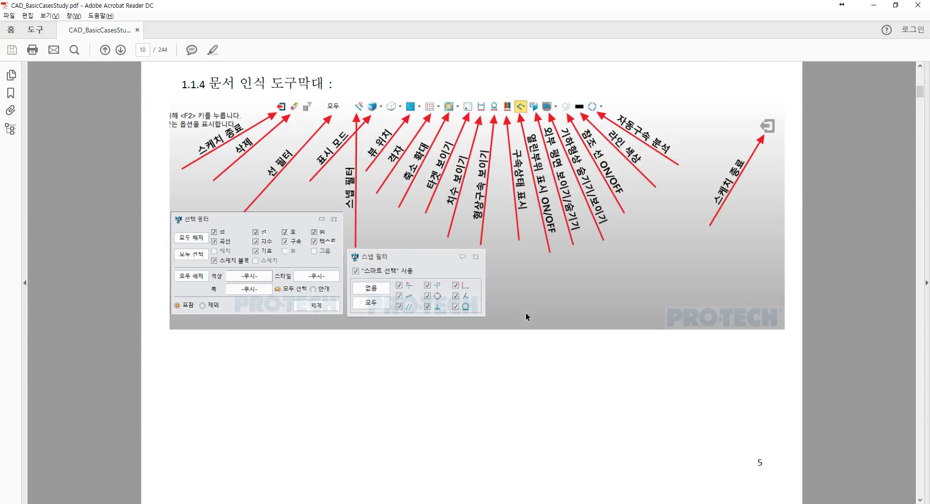
scroll(525, 313, down, 10)
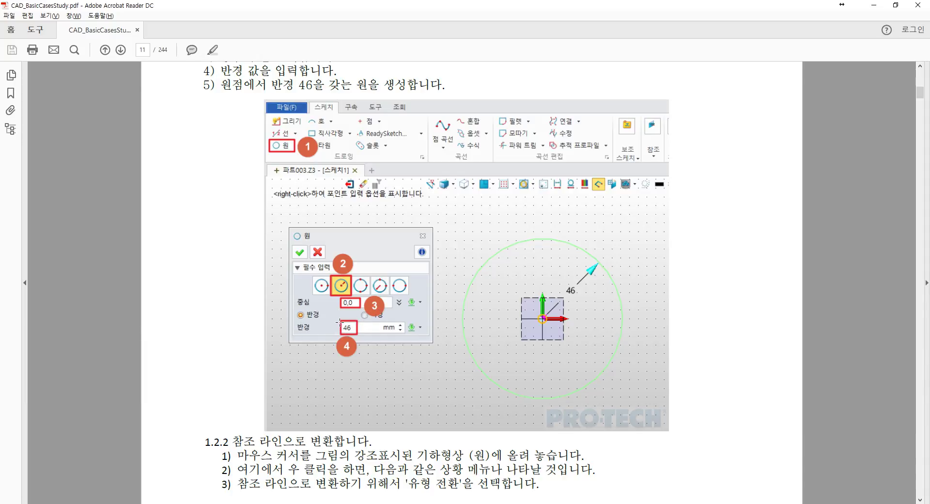
Switch back to ZW3D and draw a circle by centre and radius, centred at 0,0 with a radius of 46 mm
key(alt+Tab)
click(56, 39)
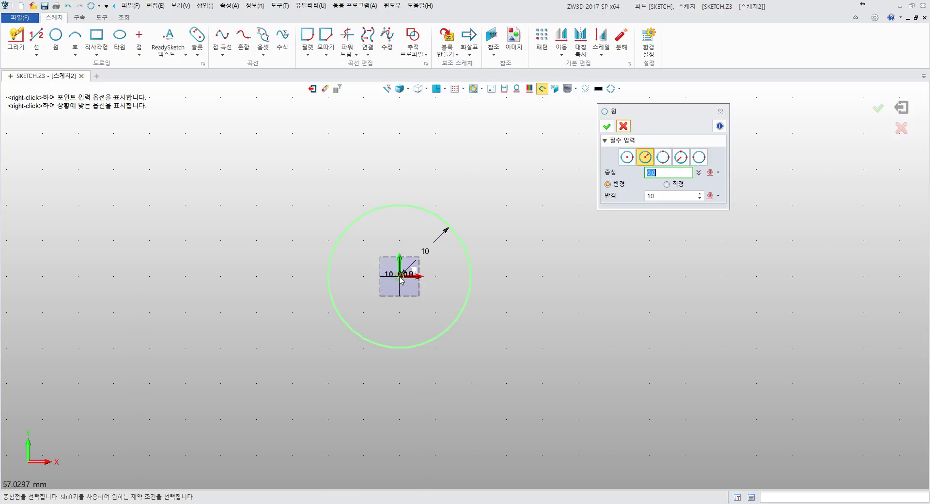
click(80, 17)
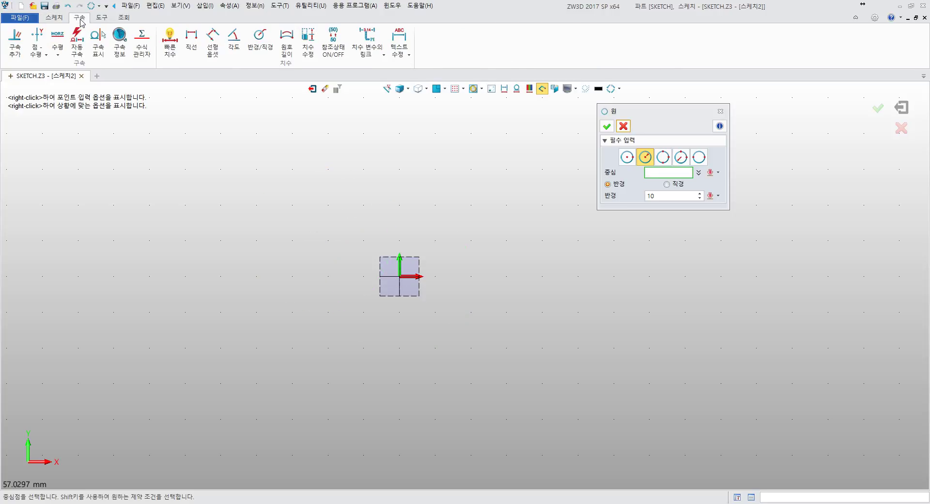
click(45, 55)
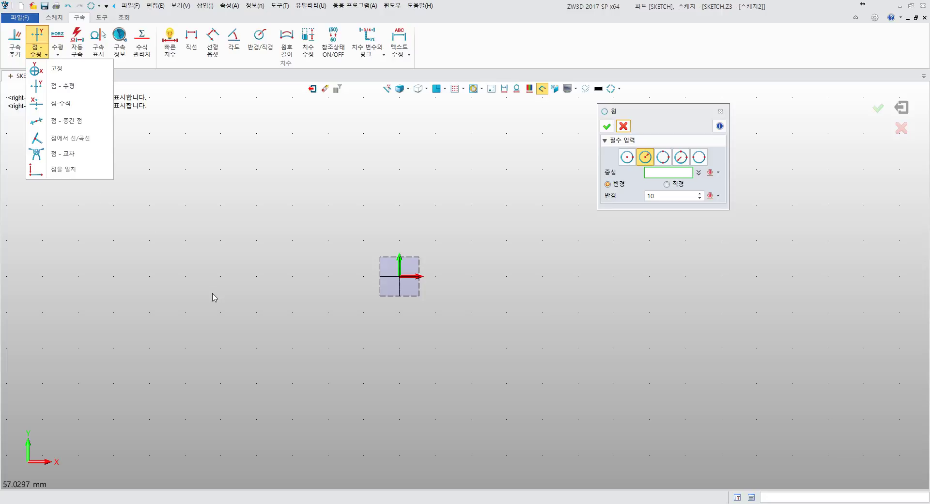
click(36, 47)
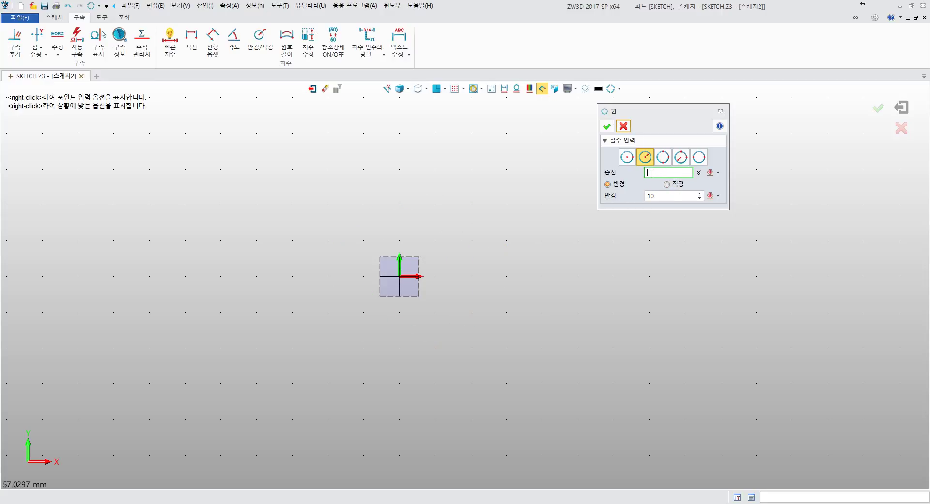
text(0,0)
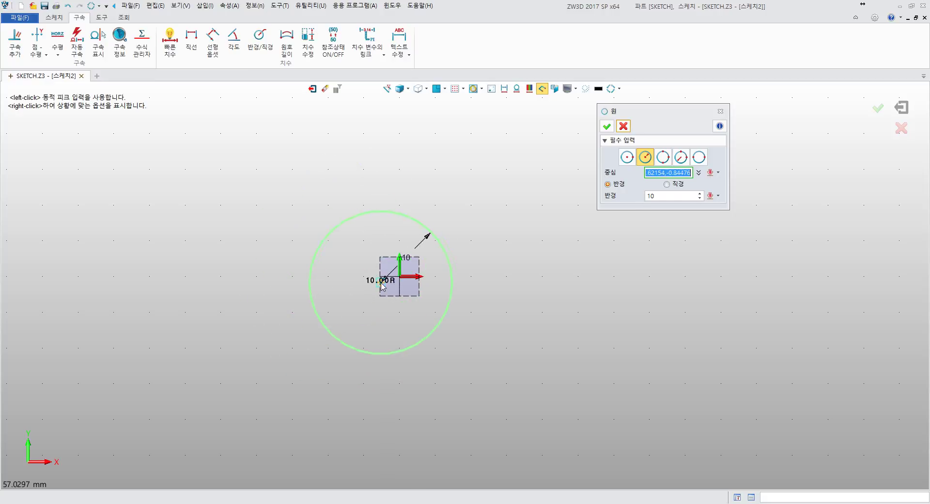
click(397, 280)
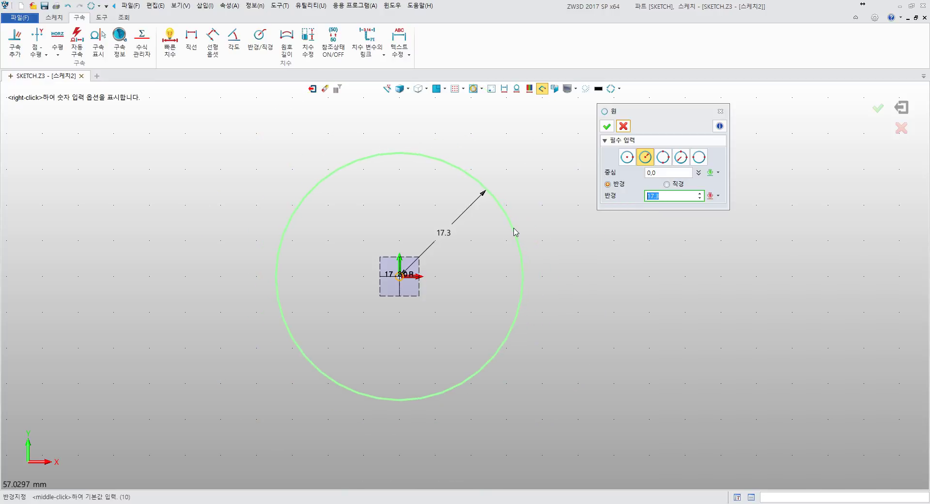
text(46)
key(Return)
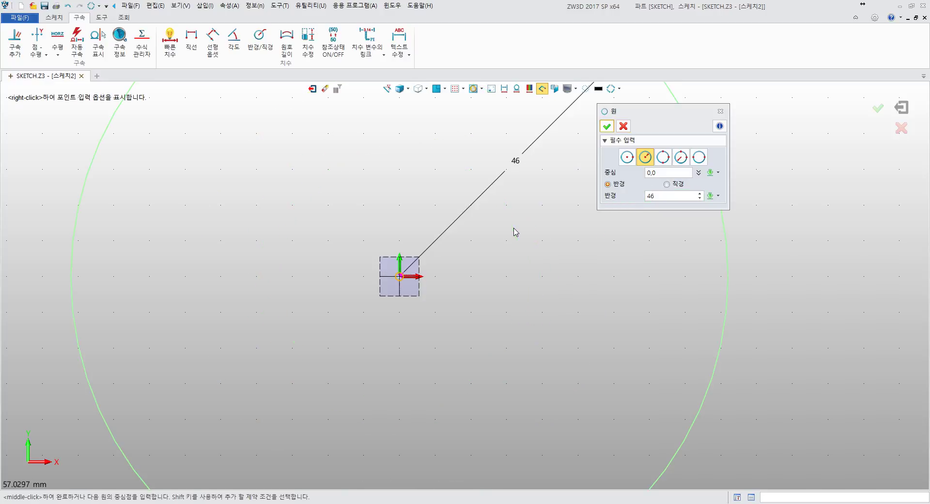
scroll(515, 232, down, 3)
middle_drag(513, 228, 461, 264)
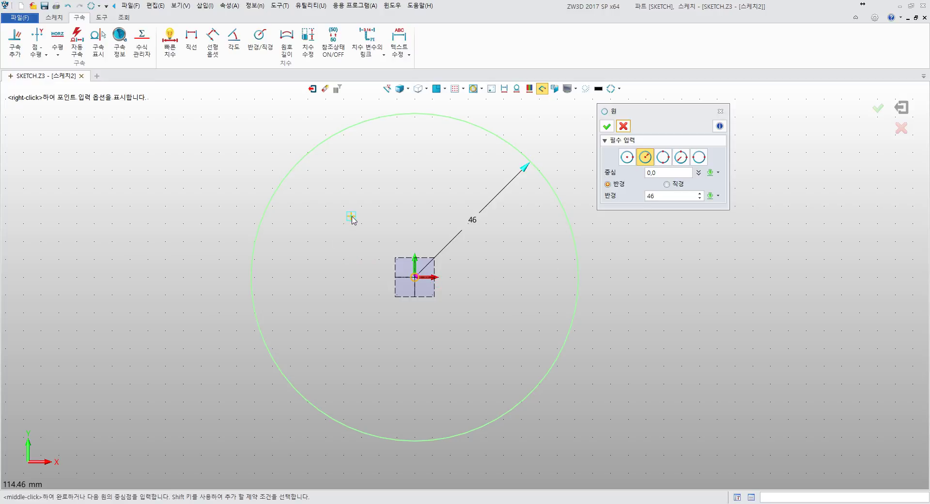
middle_click(382, 216)
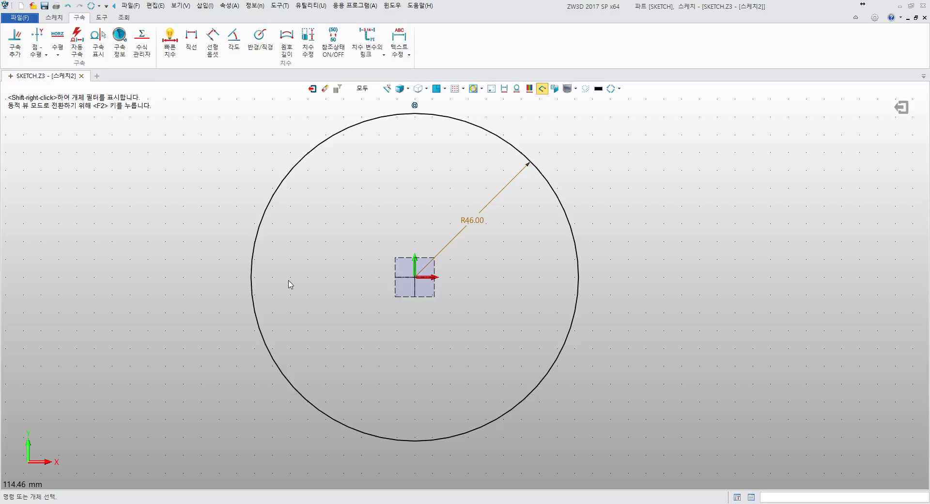
middle_click(243, 254)
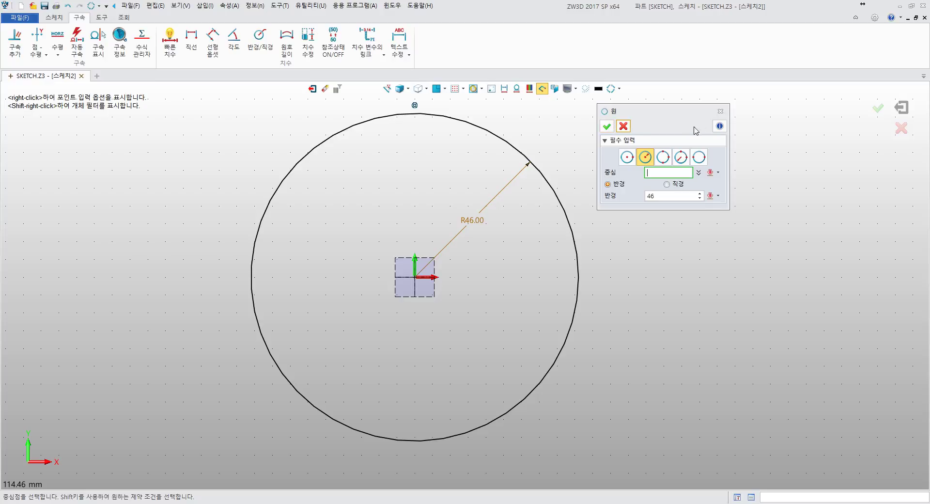
click(720, 112)
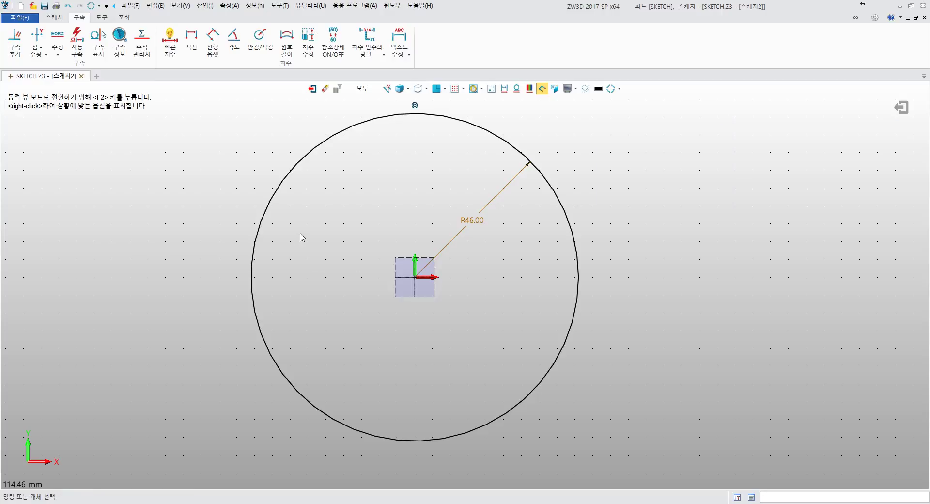
scroll(337, 242, down, 1)
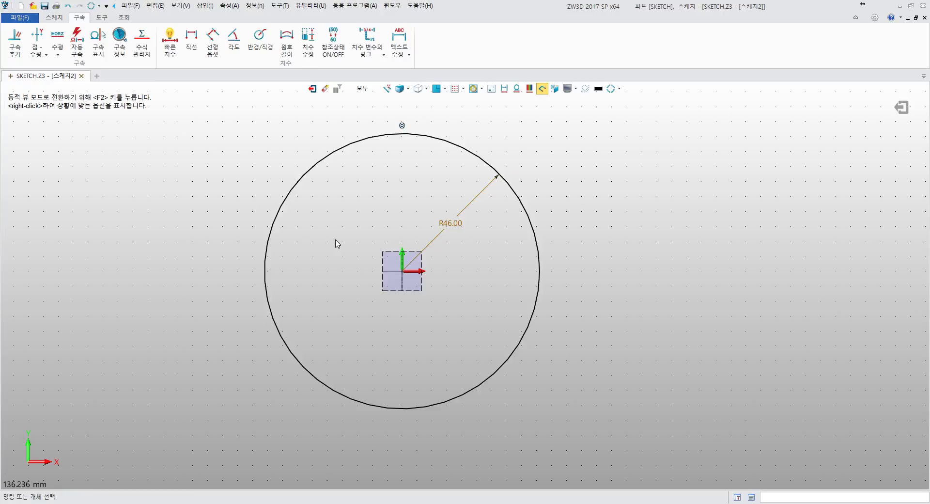
middle_click(580, 207)
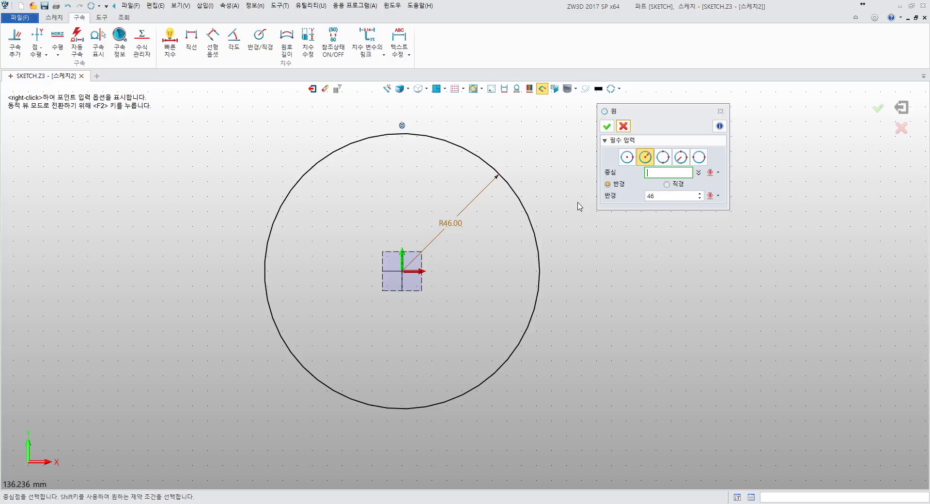
middle_drag(580, 207, 463, 264)
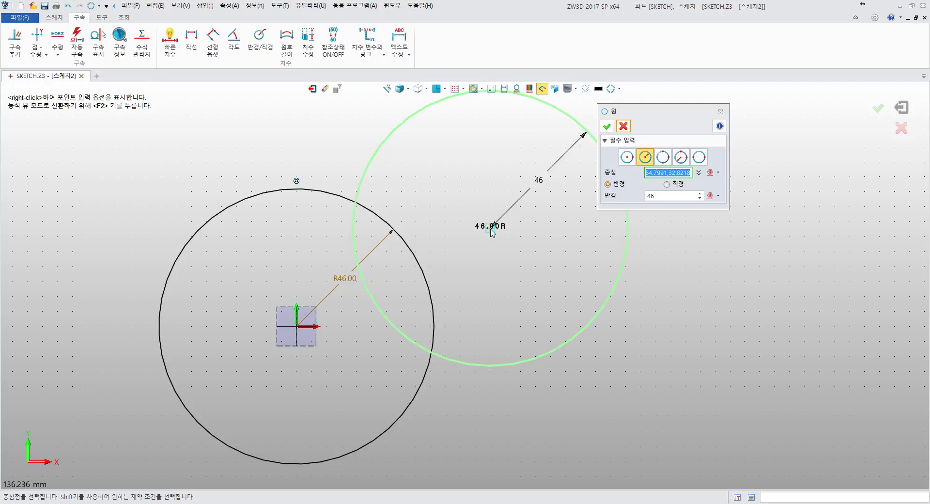
key(Escape)
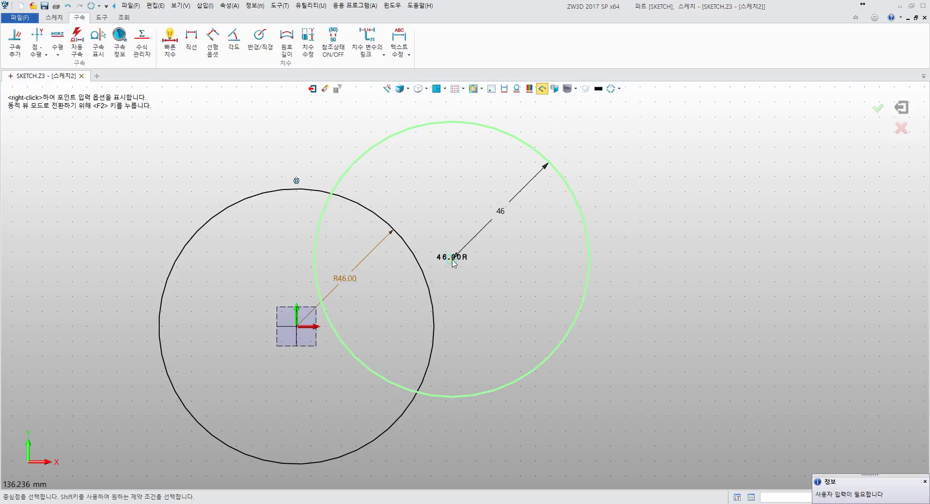
Move the circle's radius dimension text outside the circle, beyond its upper-right side
middle_drag(451, 257, 544, 196)
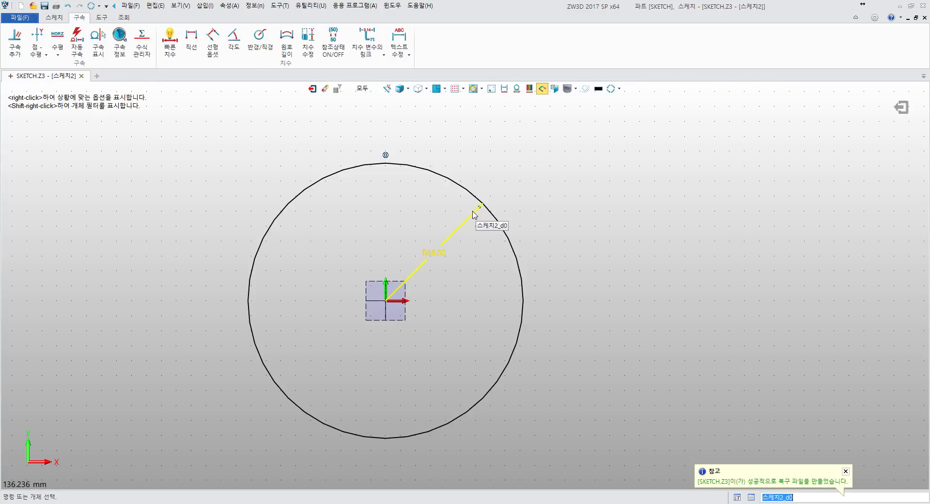
drag(476, 210, 603, 193)
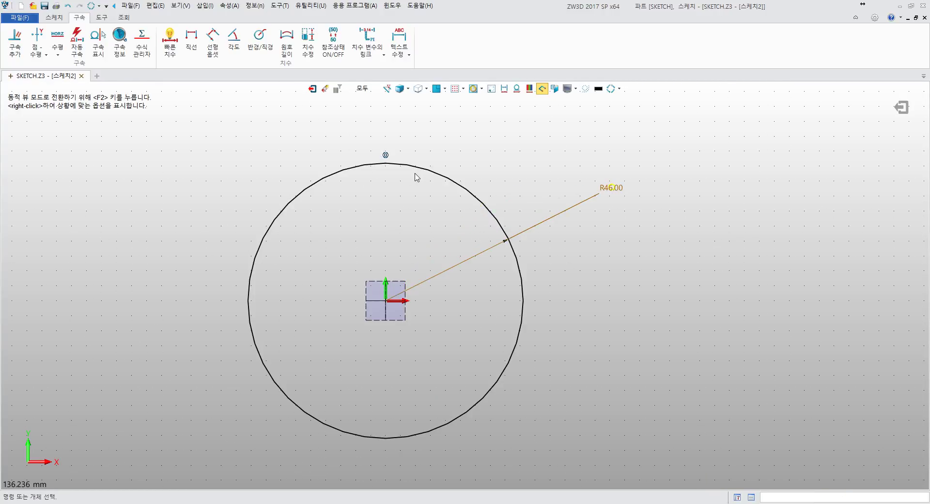
Examine the constraint symbol above the circle and the circle itself by selecting each in turn, and clear the selection
mouse_move(415, 175)
middle_down()
mouse_move(423, 209)
mouse_move(455, 145)
middle_up()
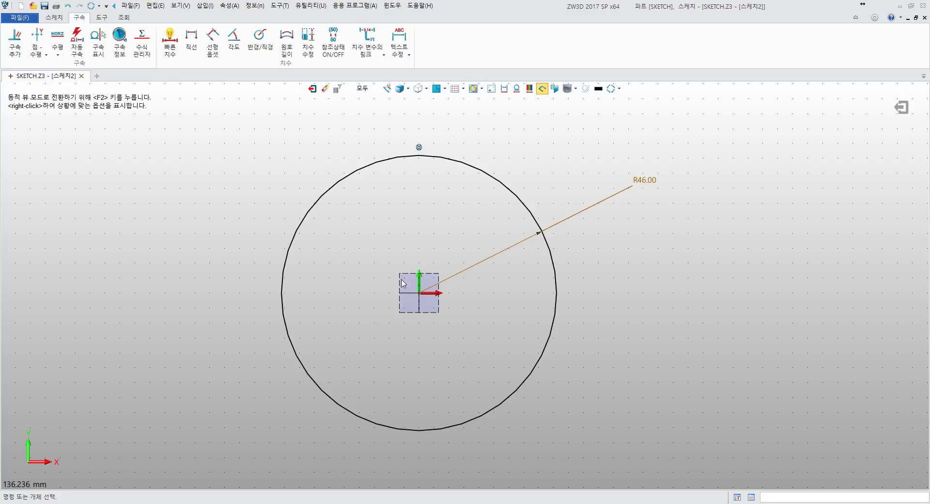
click(419, 148)
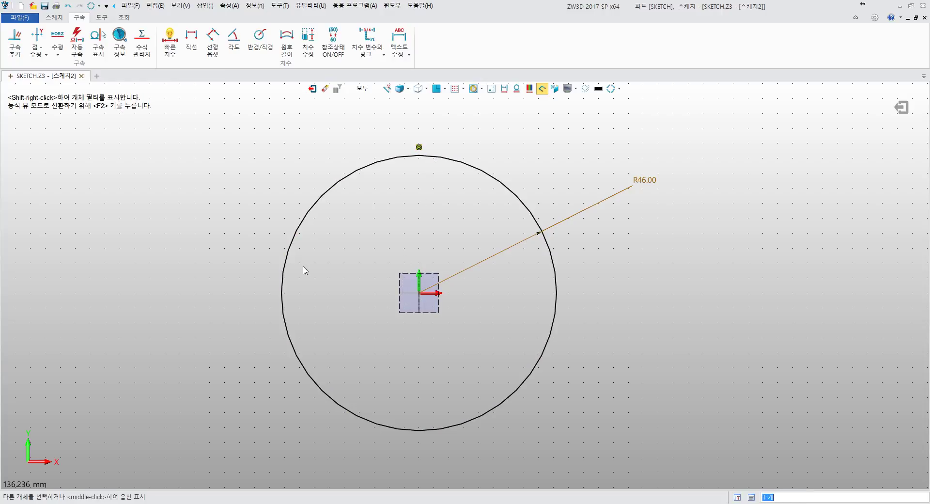
key(Escape)
click(324, 195)
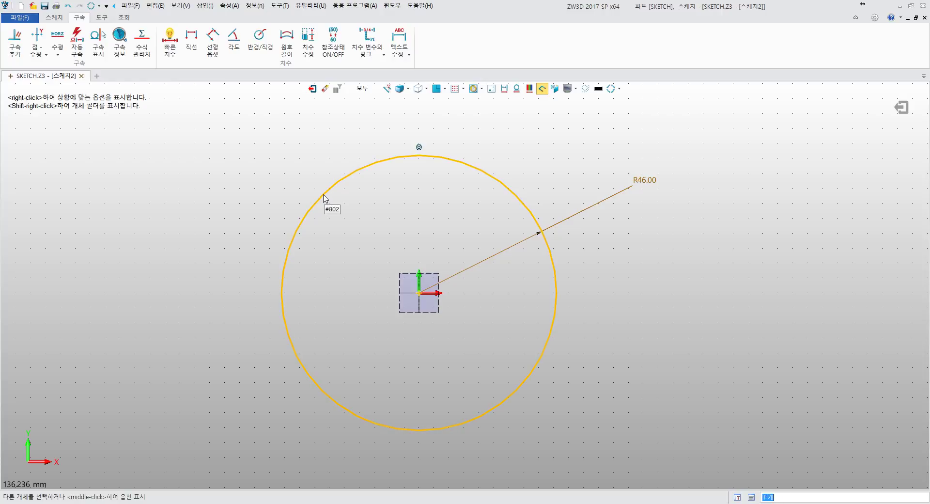
click(359, 242)
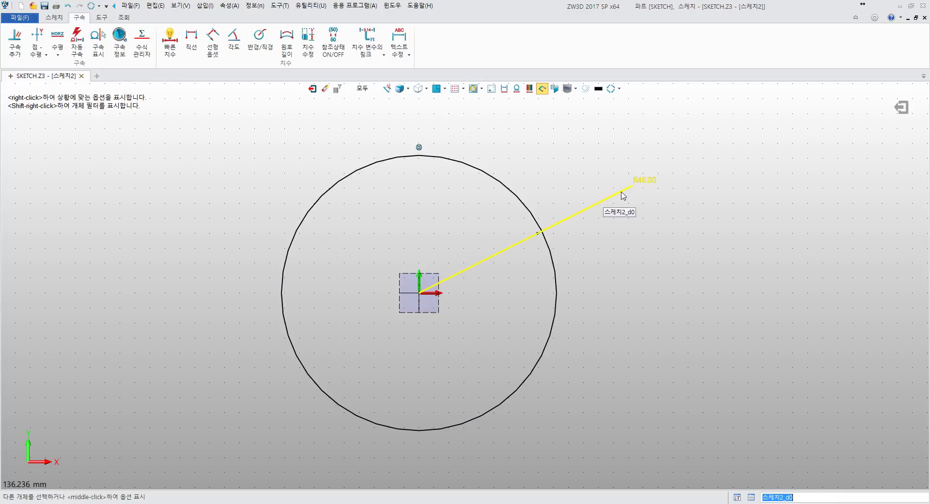
Open the circle's radius dimension for editing to view its input options, and cancel without changing the value
double_click(585, 215)
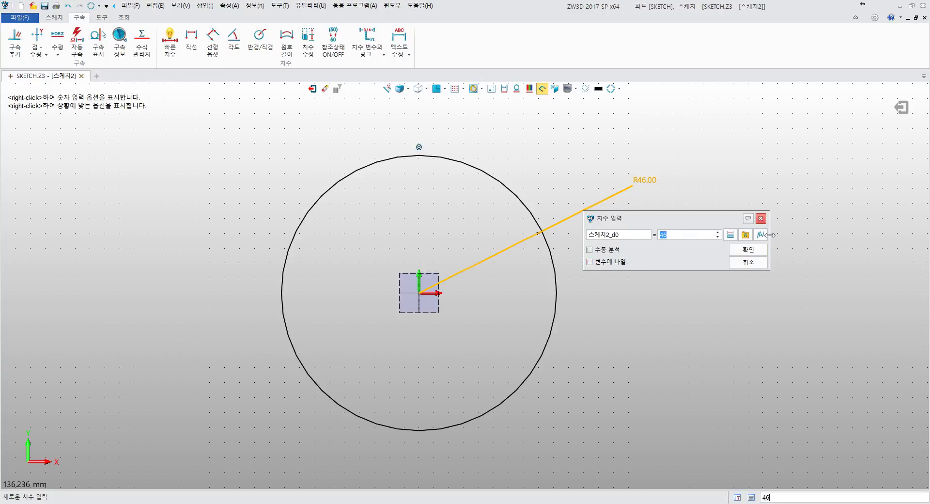
click(748, 263)
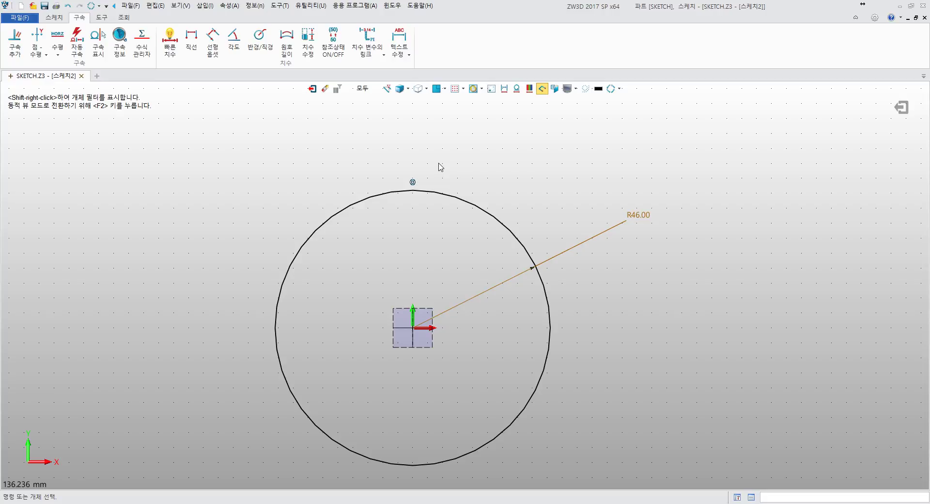
middle_drag(442, 162, 453, 125)
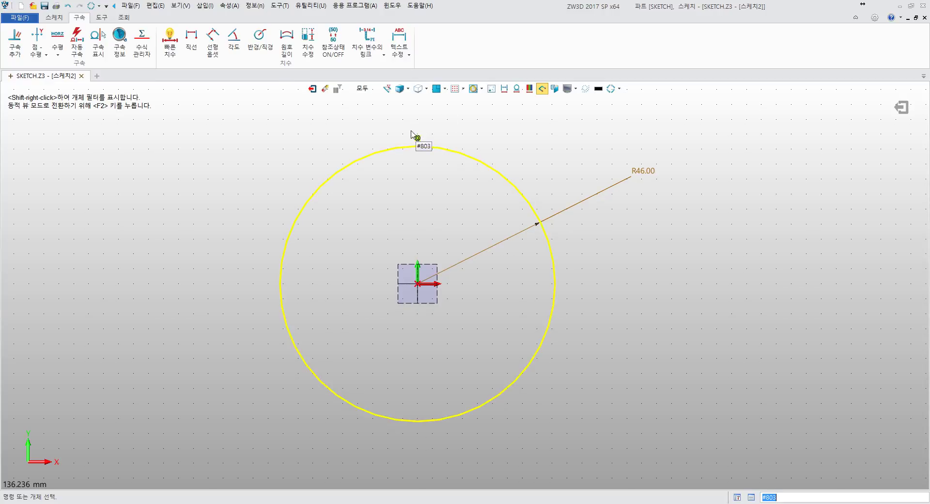